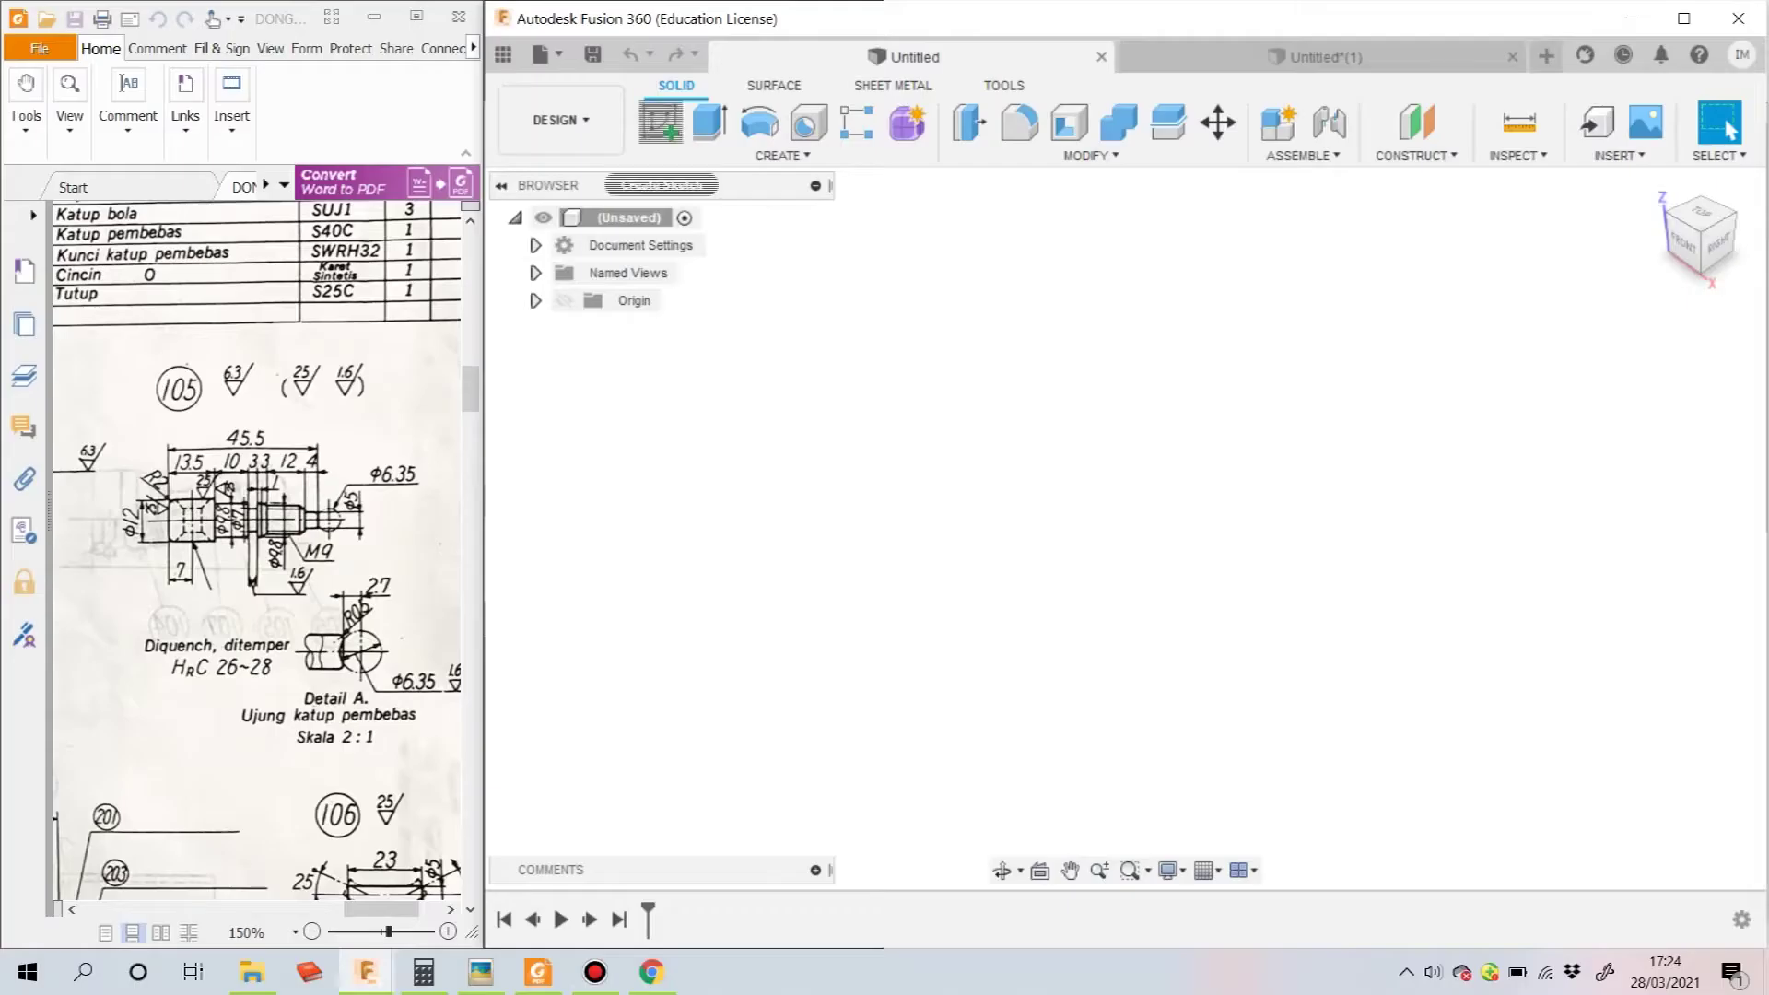
# Pick the origin plane for the new shaft sketch
pyautogui.click(1234, 530)
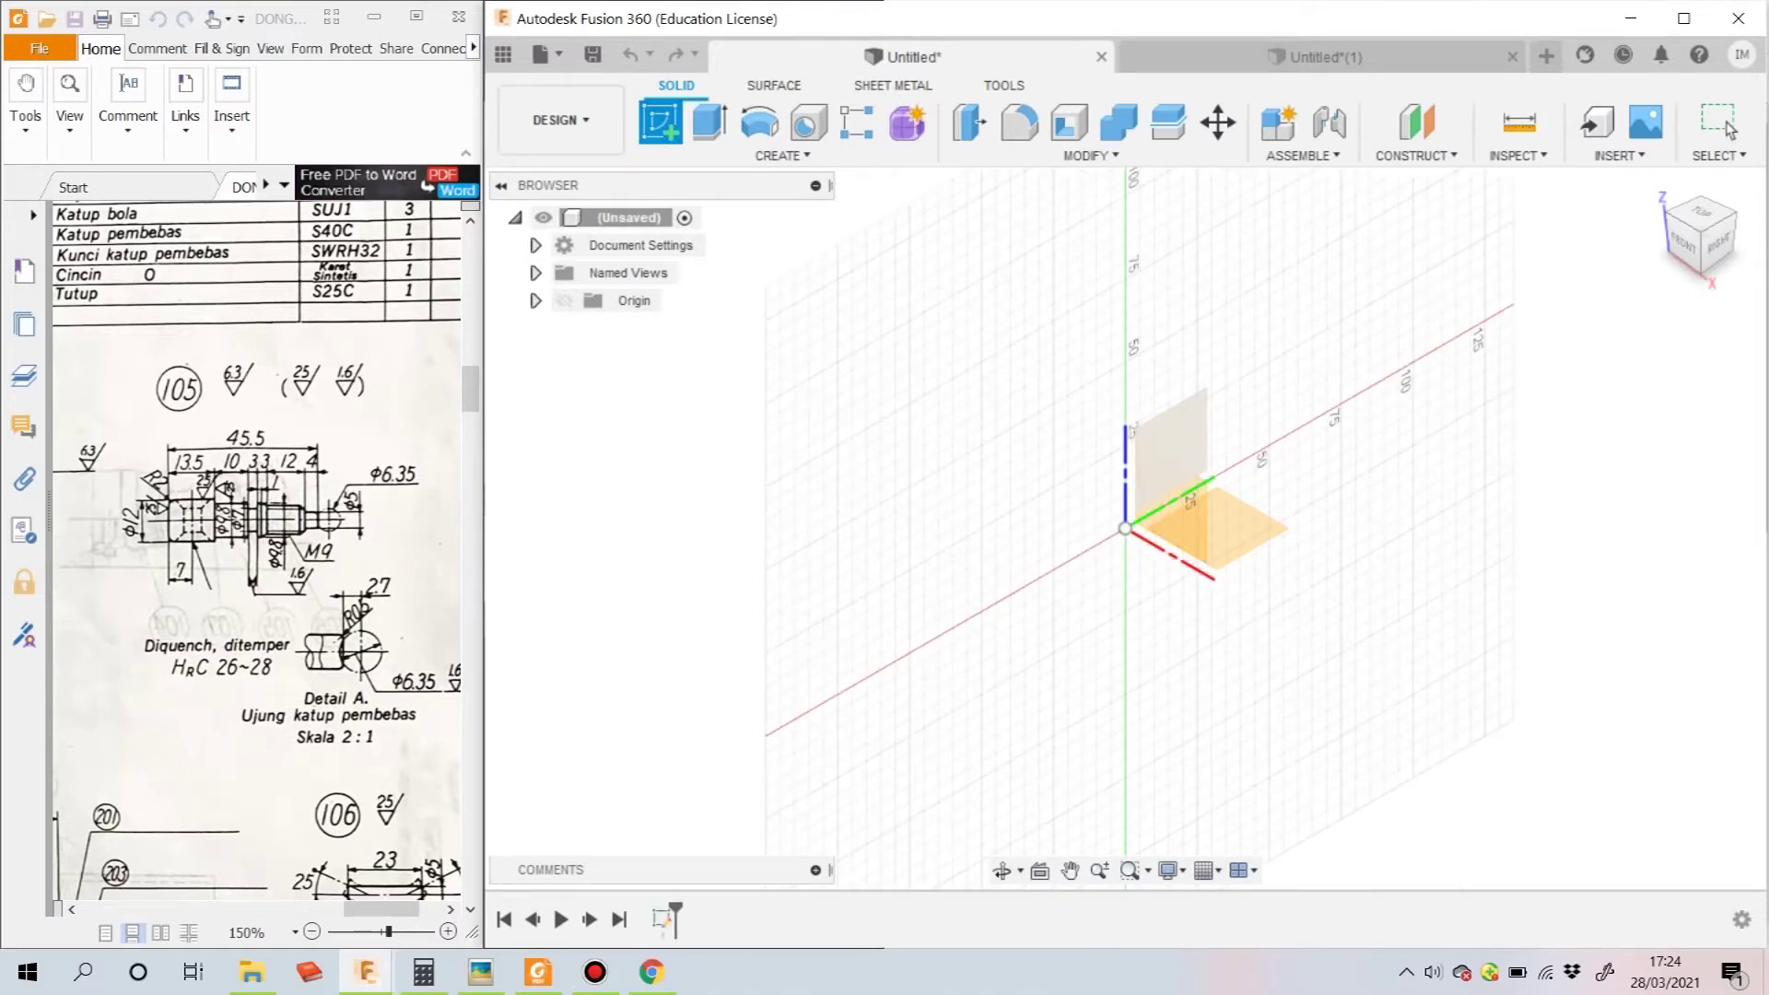
# Draw a 45.5 mm line from the origin and make it the centerline
pyautogui.press('l')
pyautogui.click(886, 616)
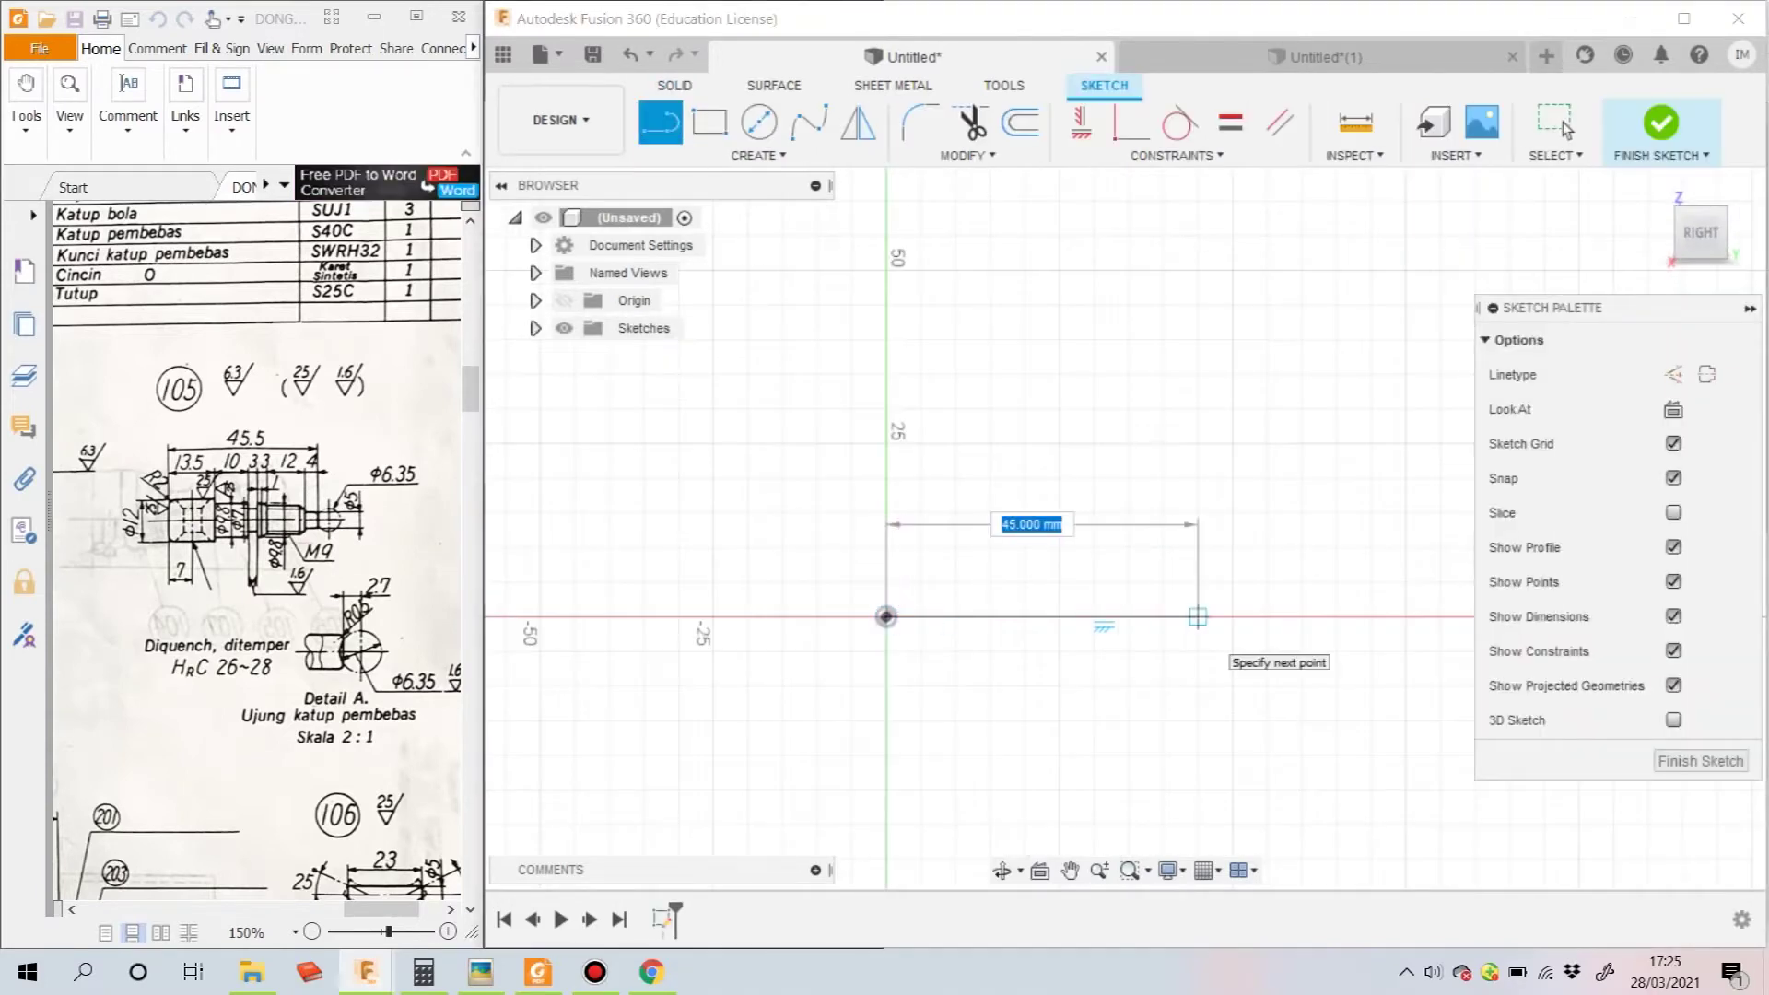
pyautogui.write('45.5')
pyautogui.press('Return')
pyautogui.press('Escape')
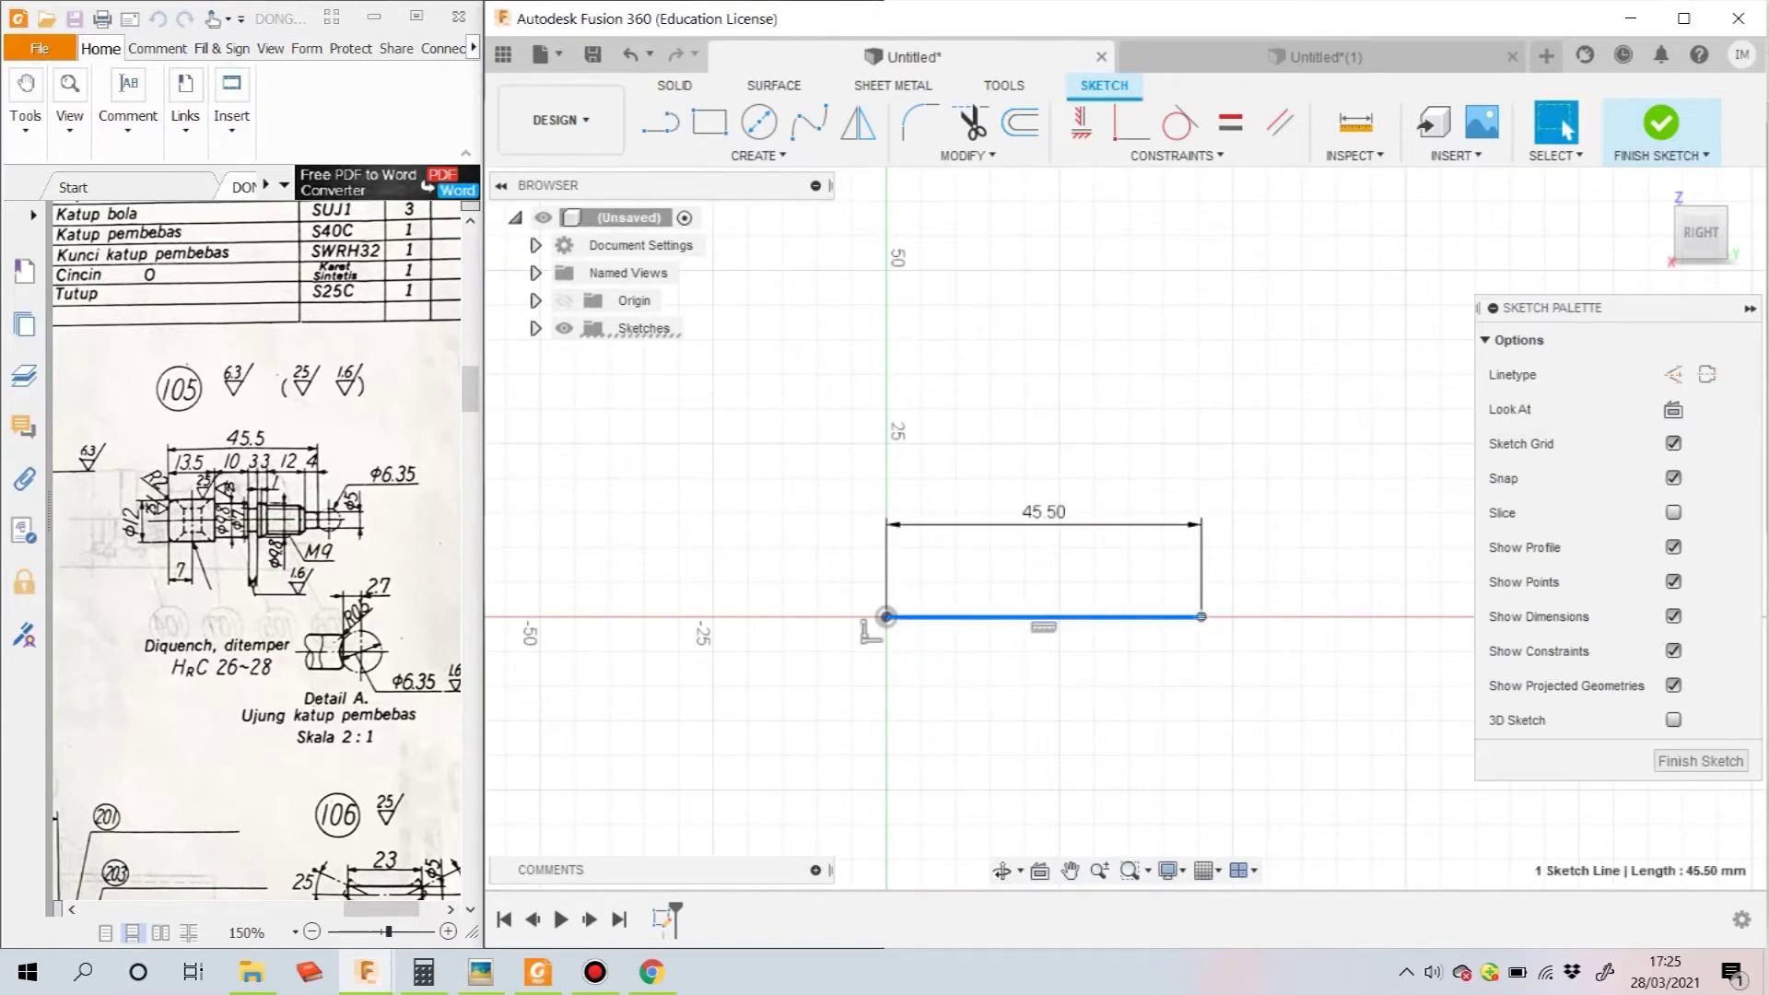
pyautogui.click(1706, 374)
# Draw the 6 mm vertical rise from the origin and the 13.5 mm top edge
pyautogui.press('l')
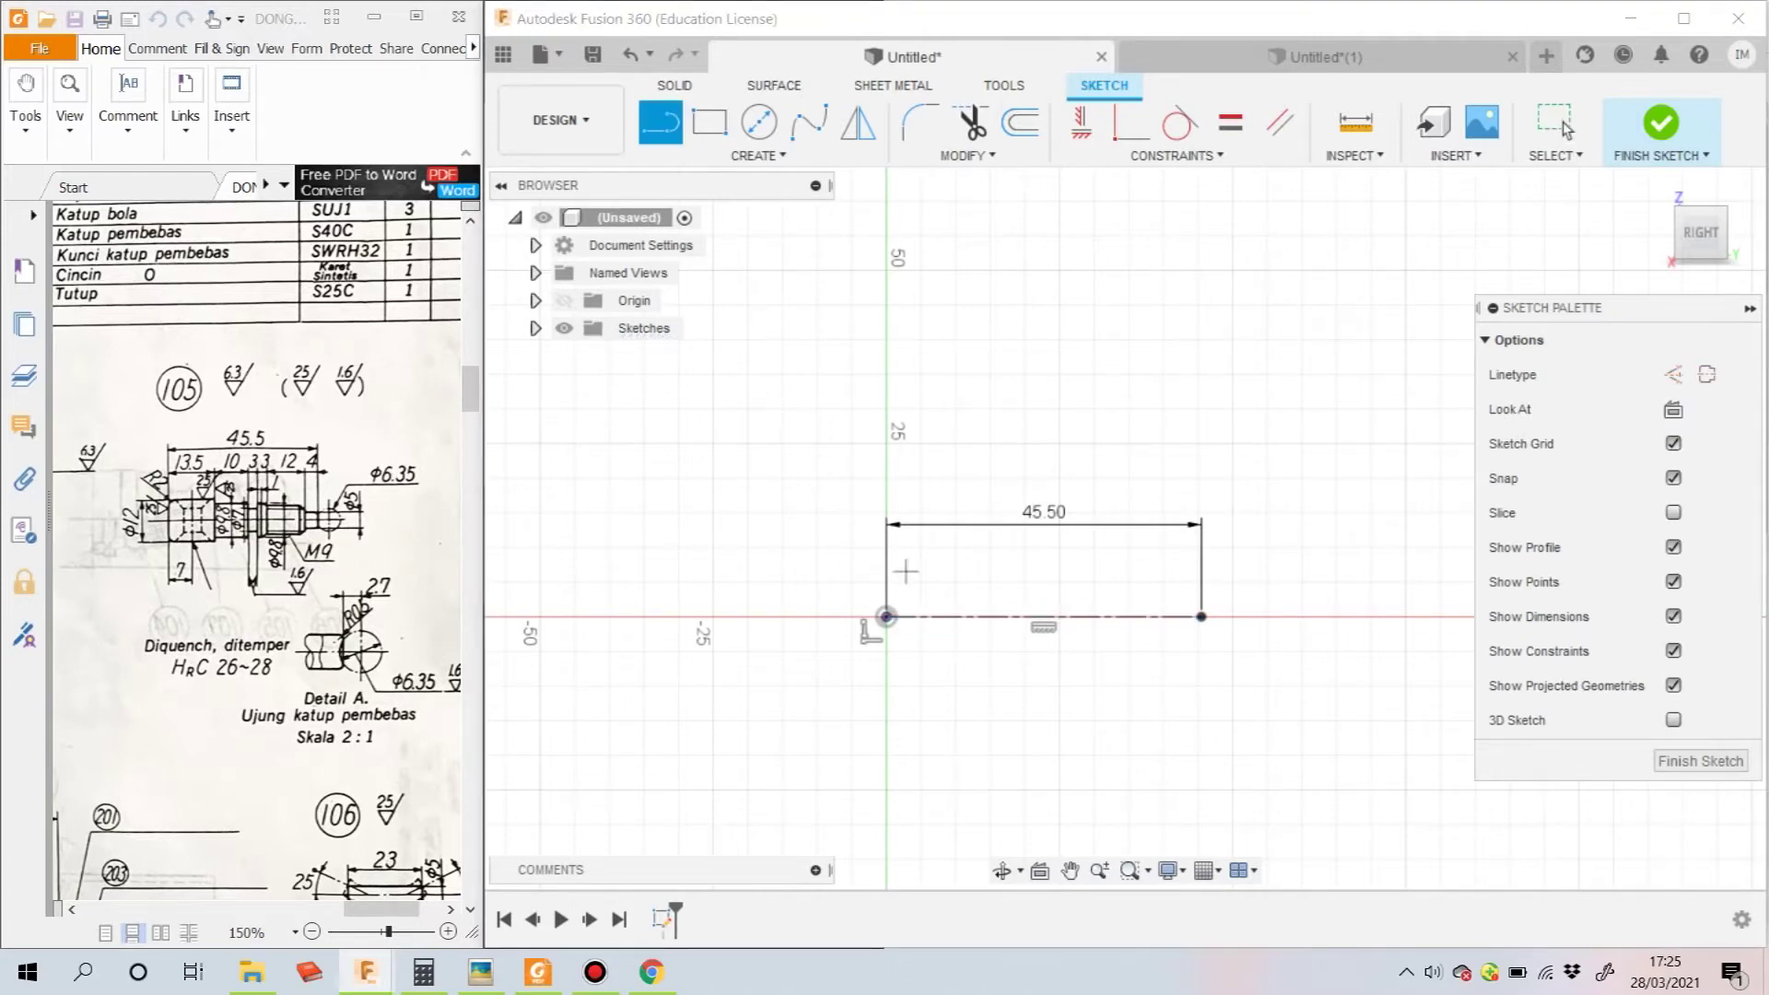
pyautogui.click(886, 617)
pyautogui.write('6')
pyautogui.press('Return')
pyautogui.press('Escape')
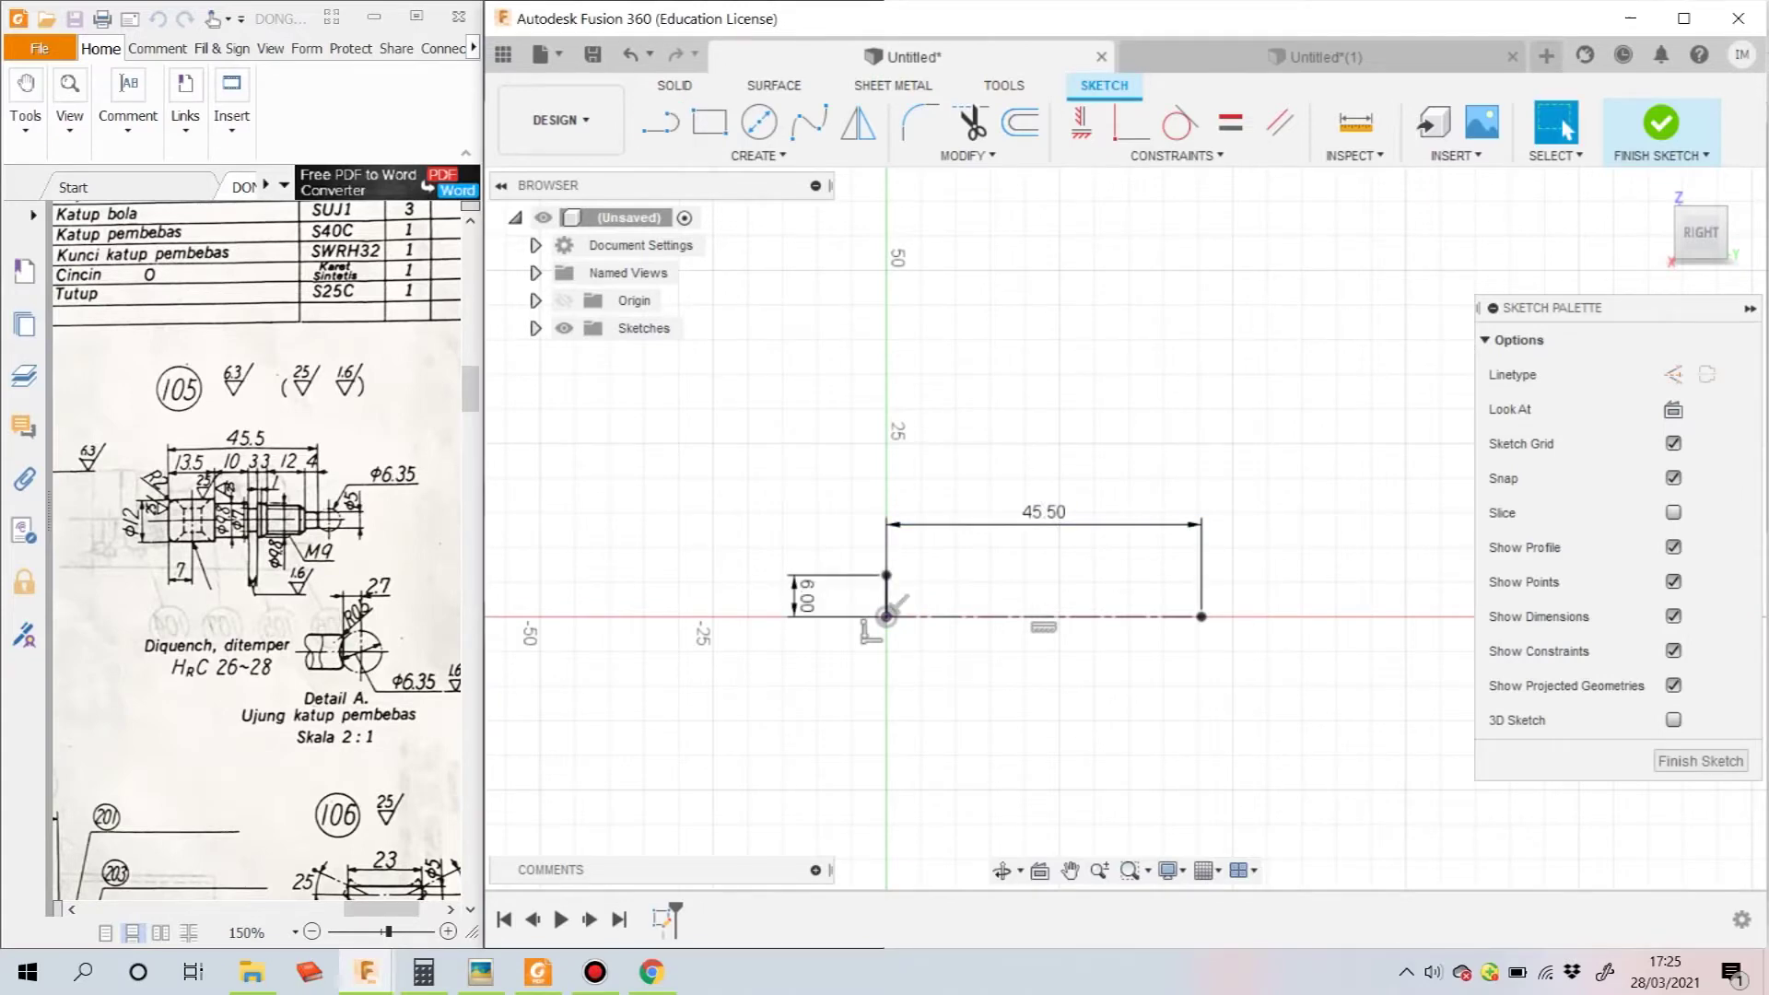
pyautogui.press('l')
pyautogui.click(886, 575)
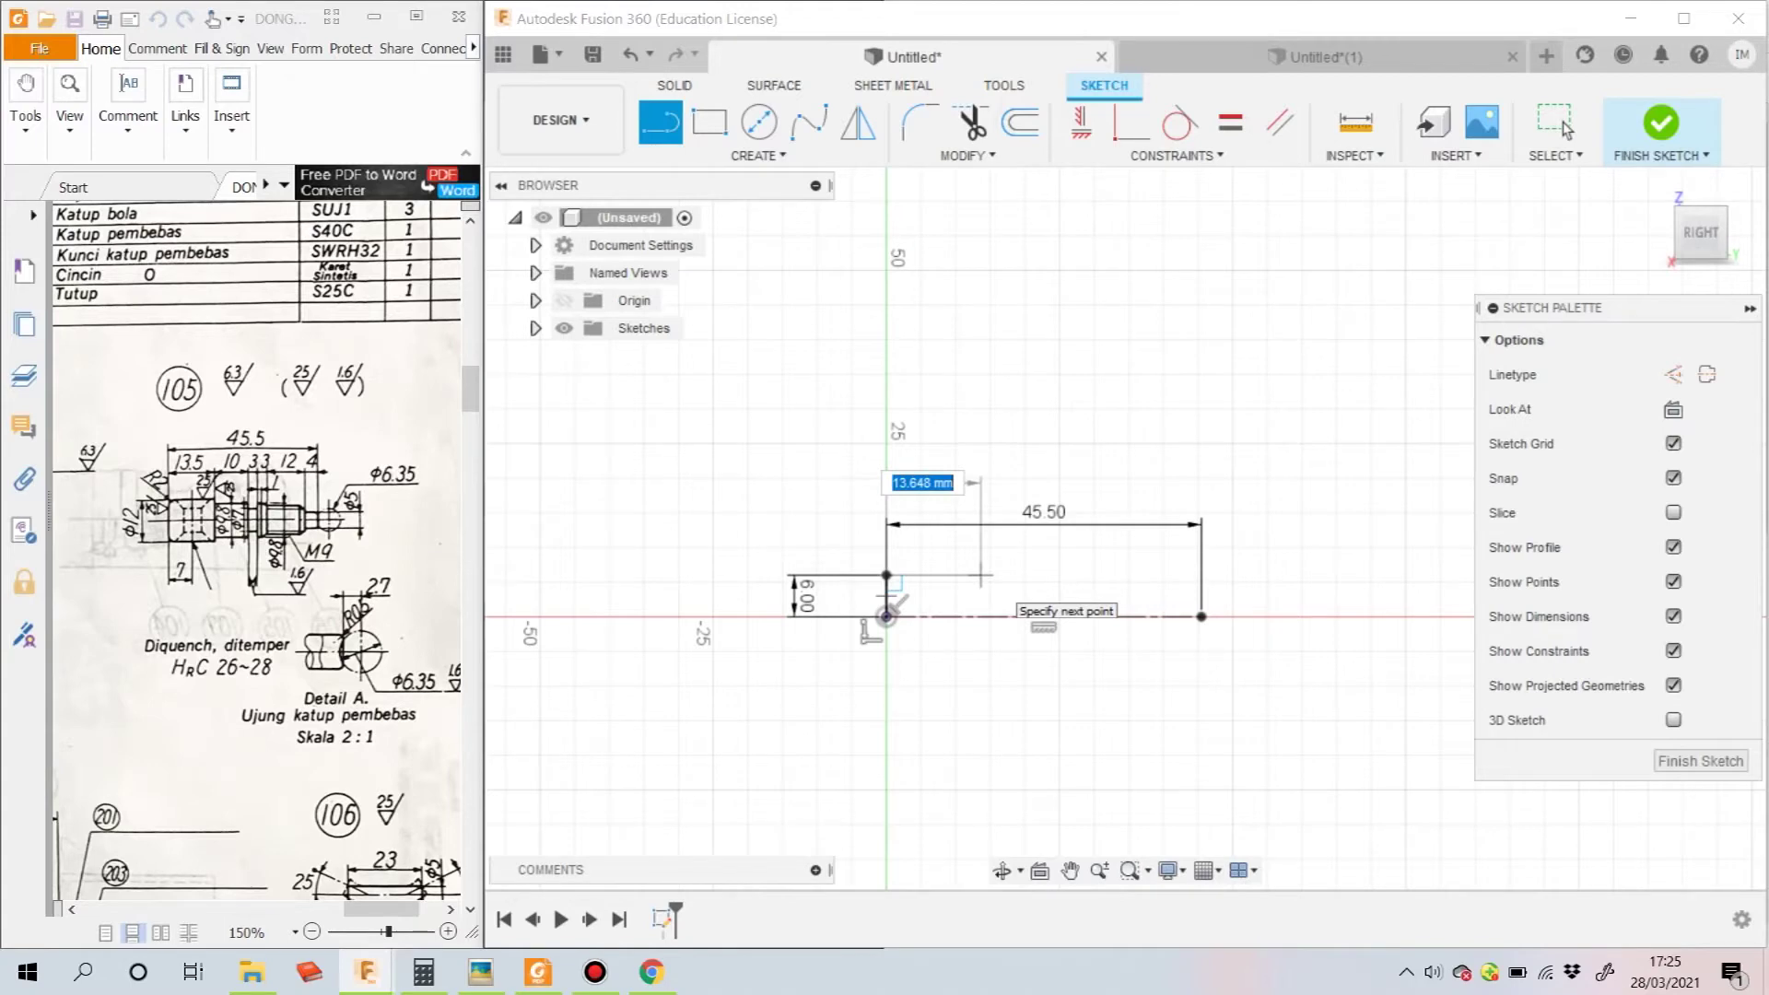
pyautogui.write('13')
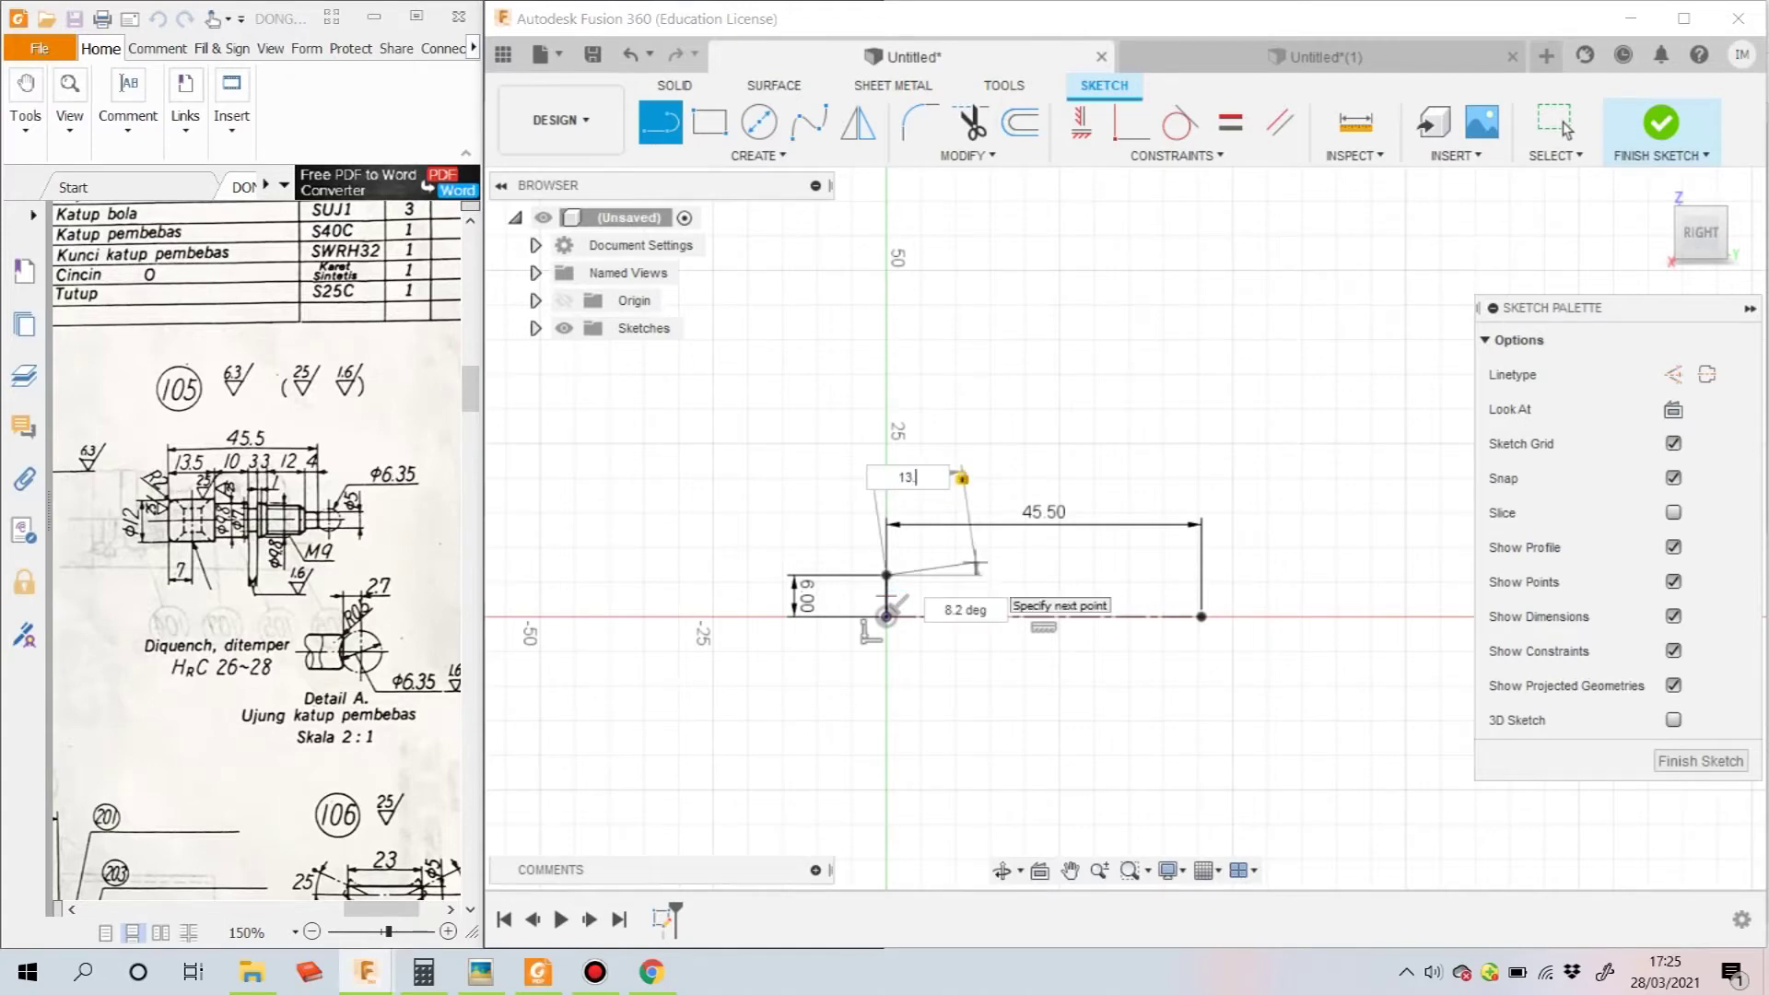
pyautogui.press('Tab')
pyautogui.press('Tab')
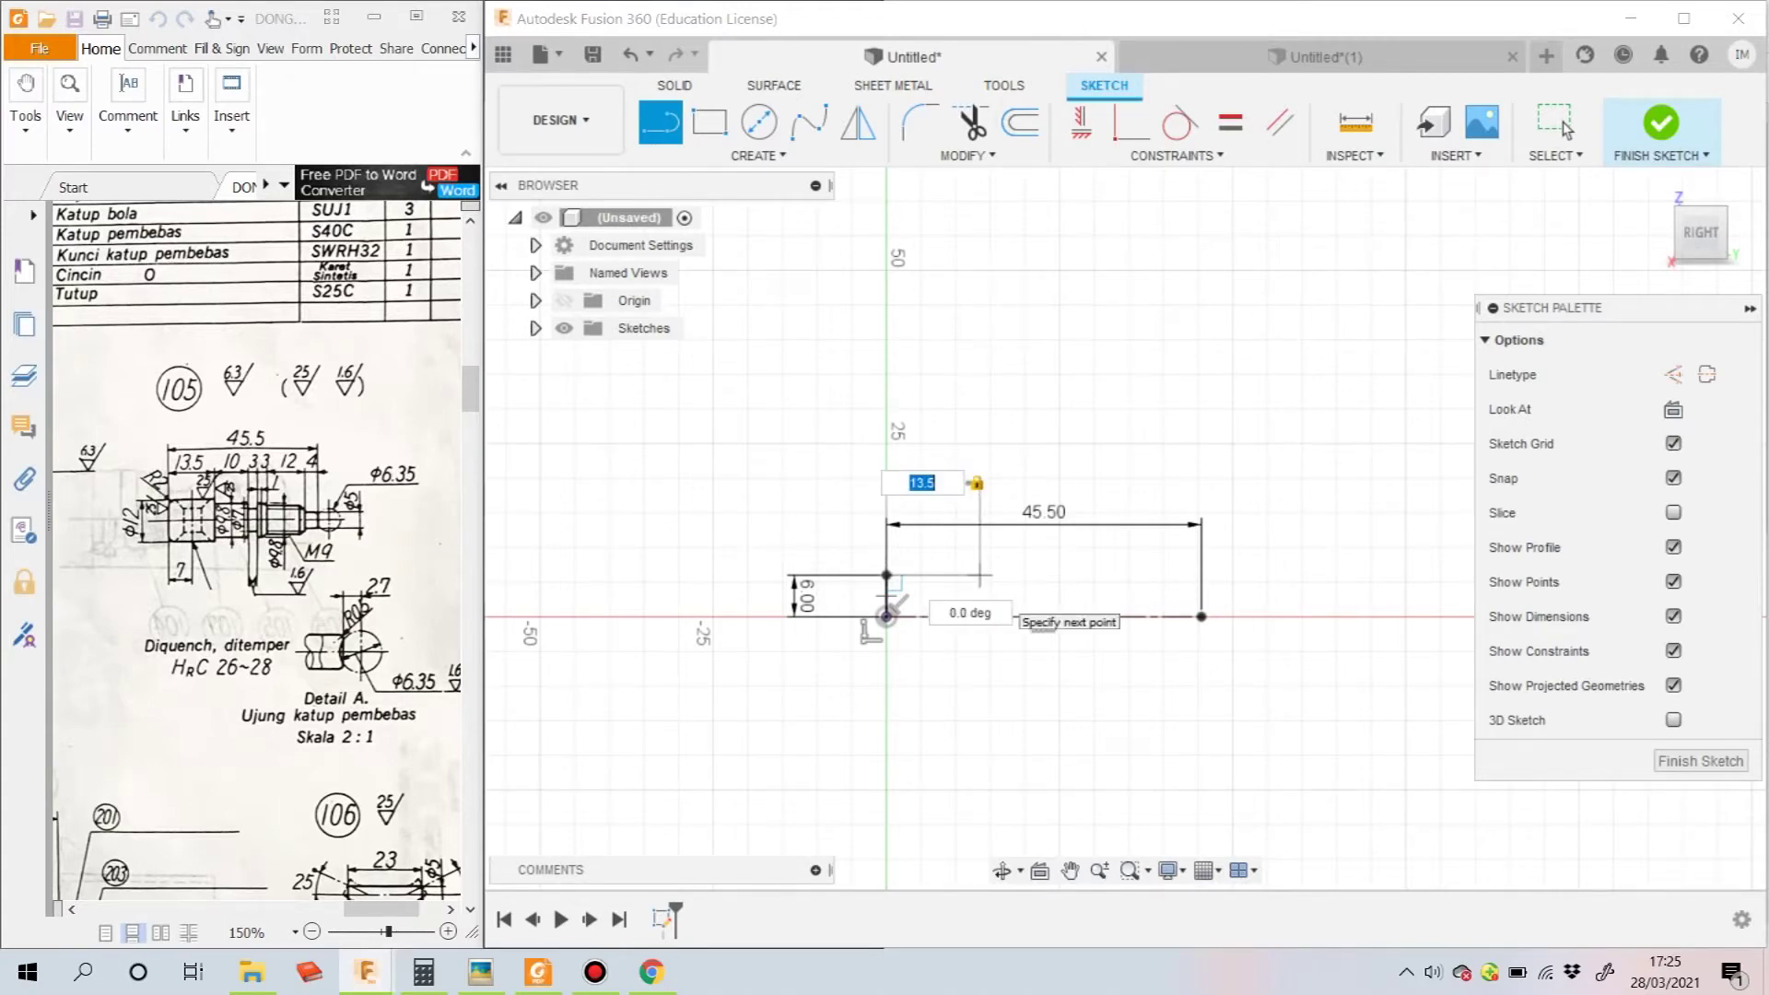
pyautogui.press('Return')
pyautogui.scroll(2, 1009, 589)
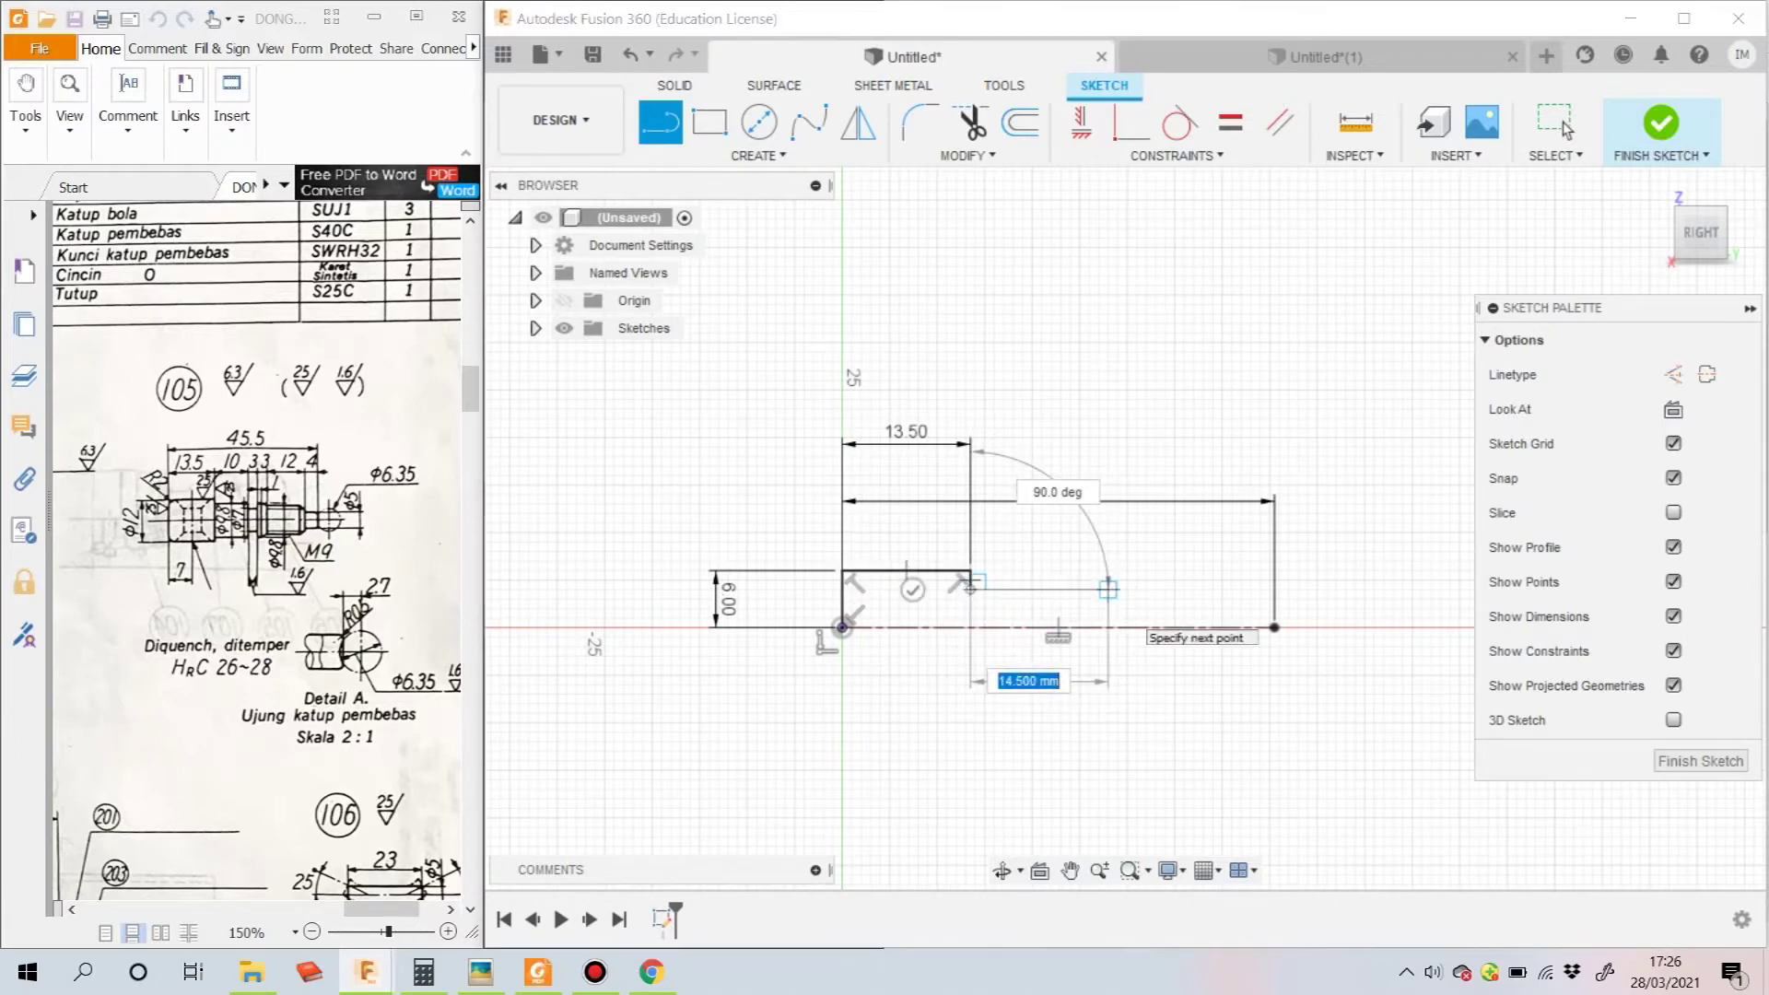
# Add the 10 mm stepped segment to the outline
pyautogui.write('10')
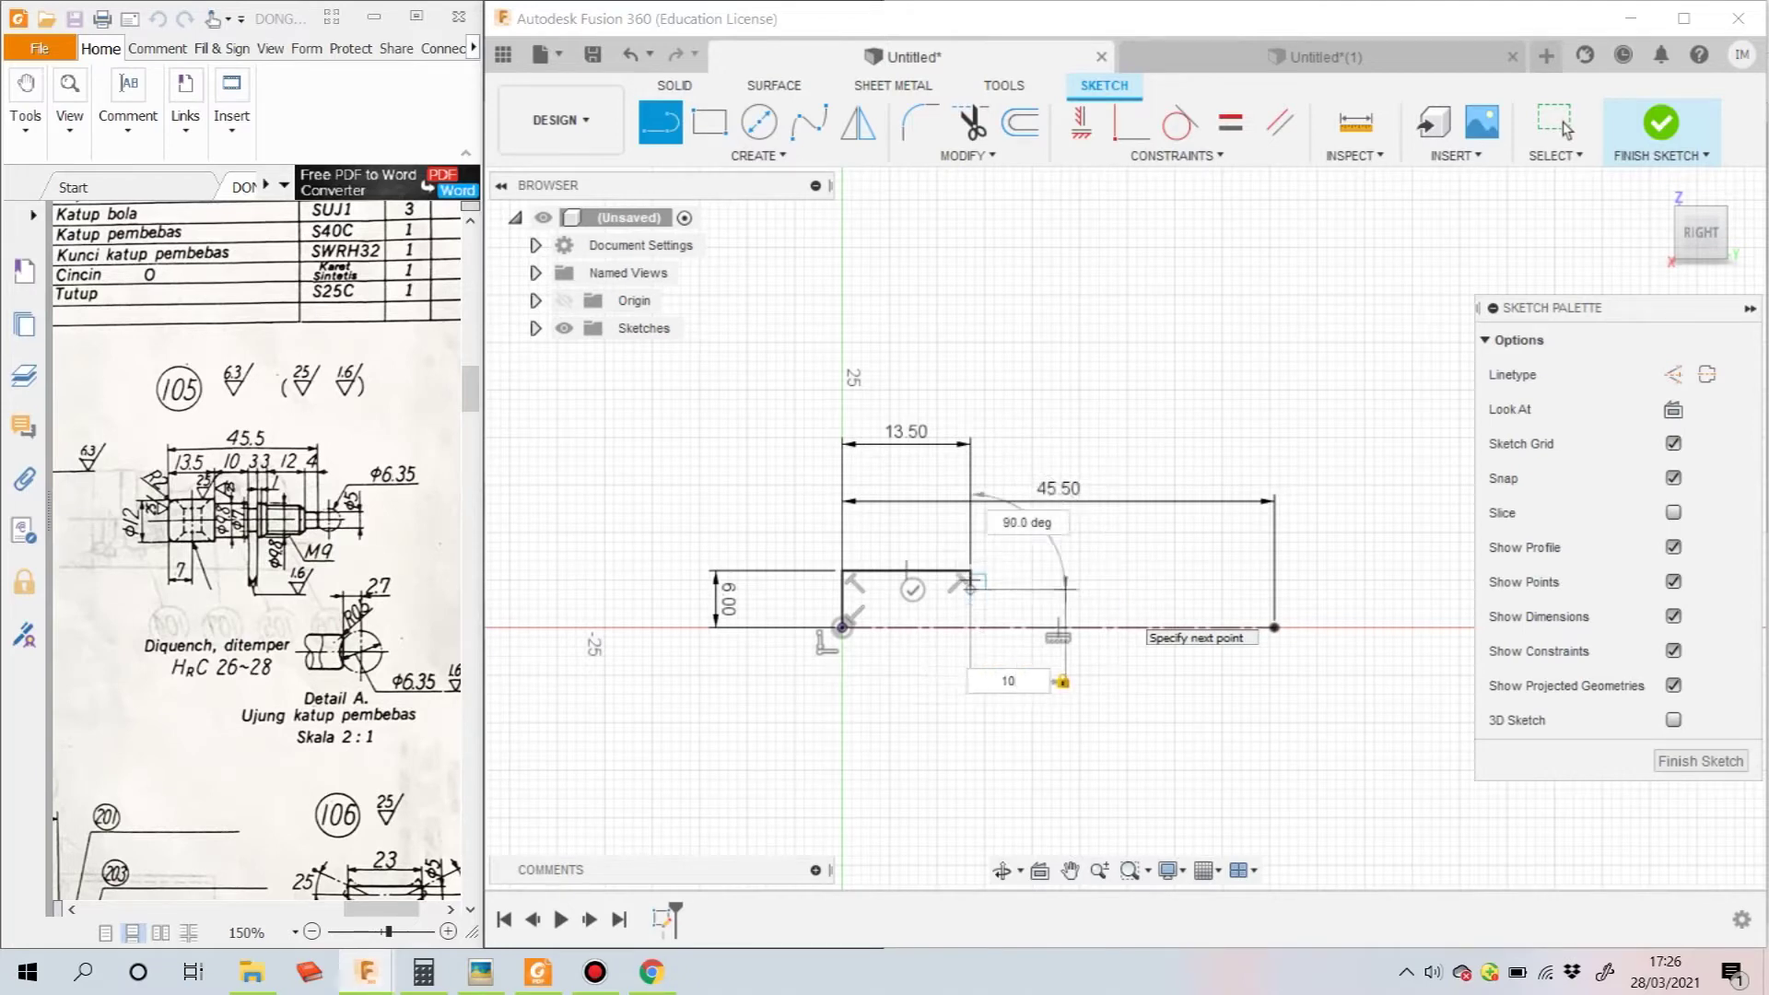
pyautogui.press('Return')
pyautogui.press('Escape')
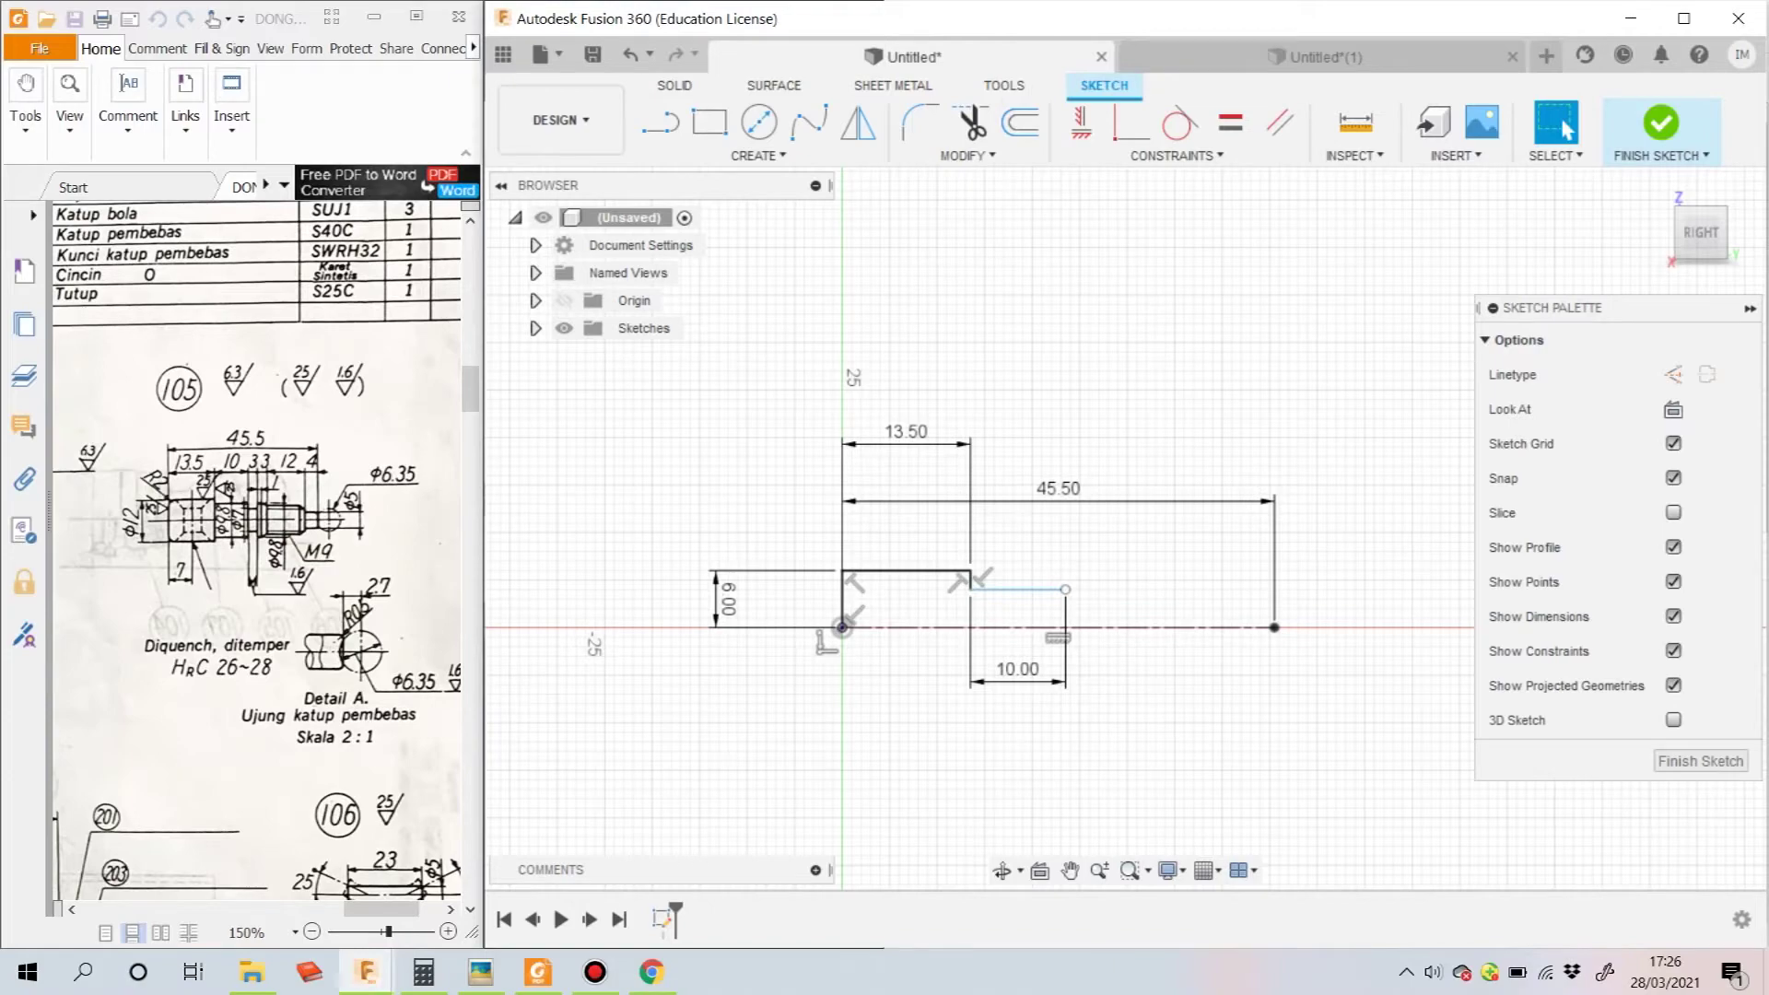
pyautogui.scroll(3, 1106, 594)
pyautogui.press('l')
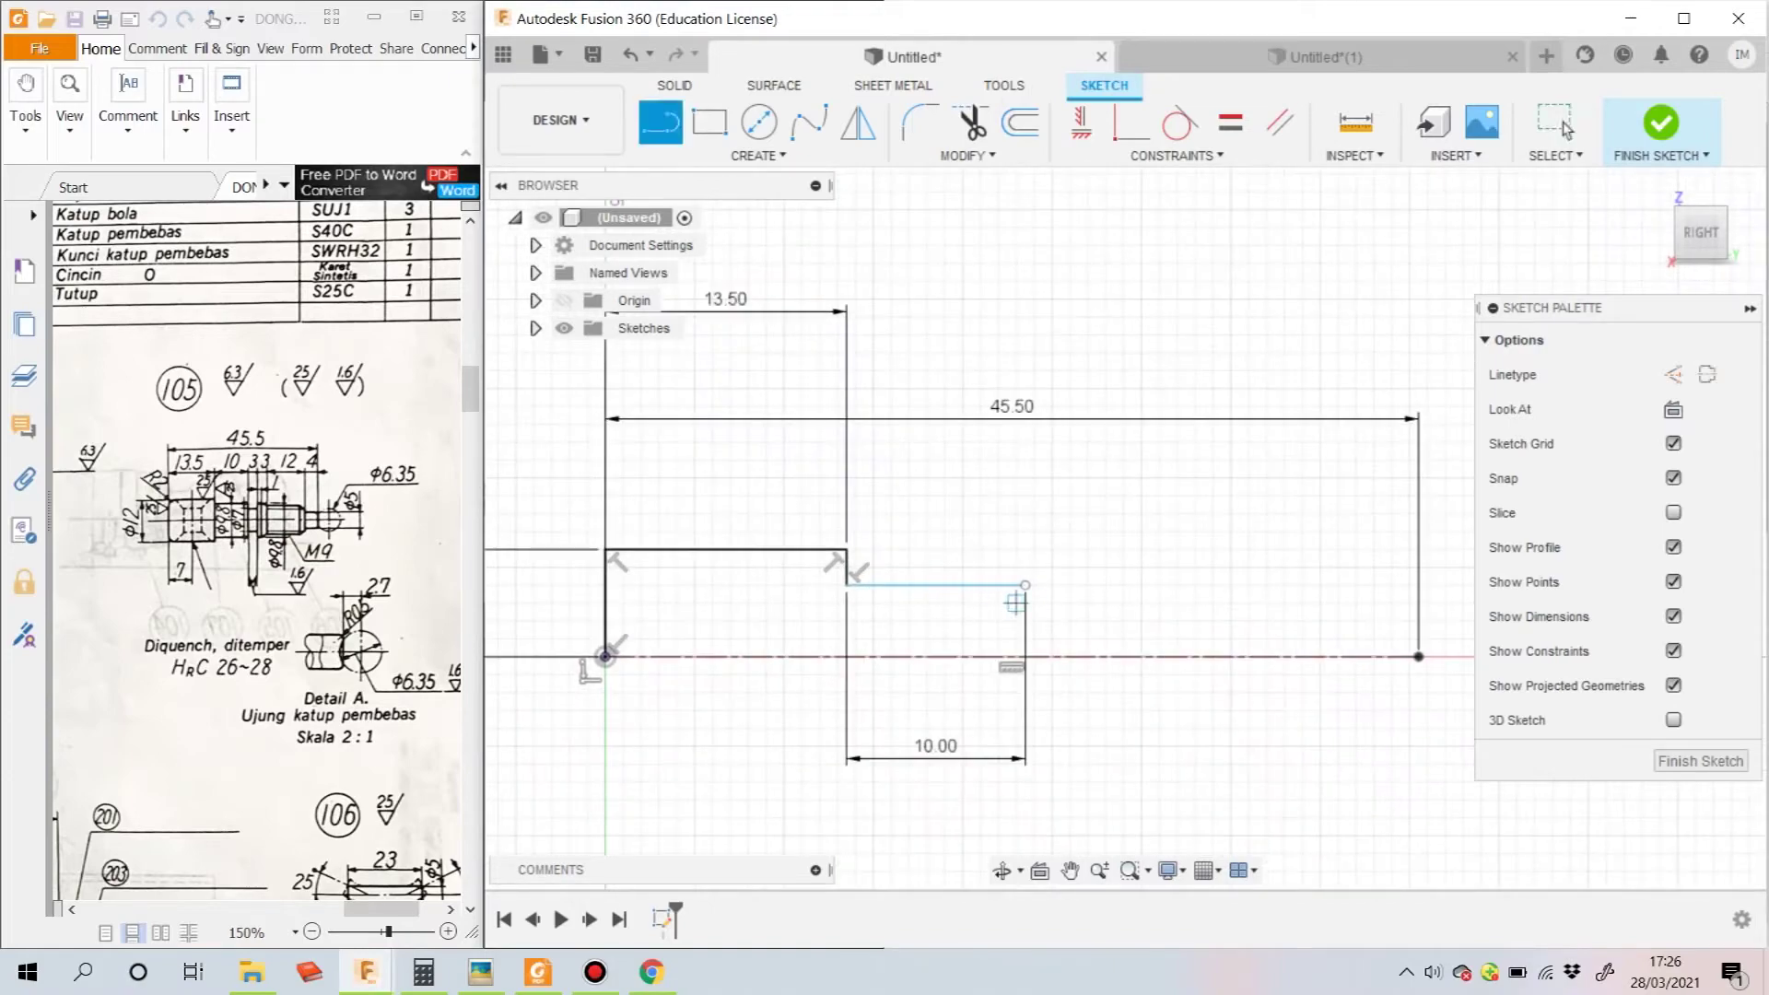
# Draw the 3 mm groove lines from the 10 mm line's end
pyautogui.click(1025, 584)
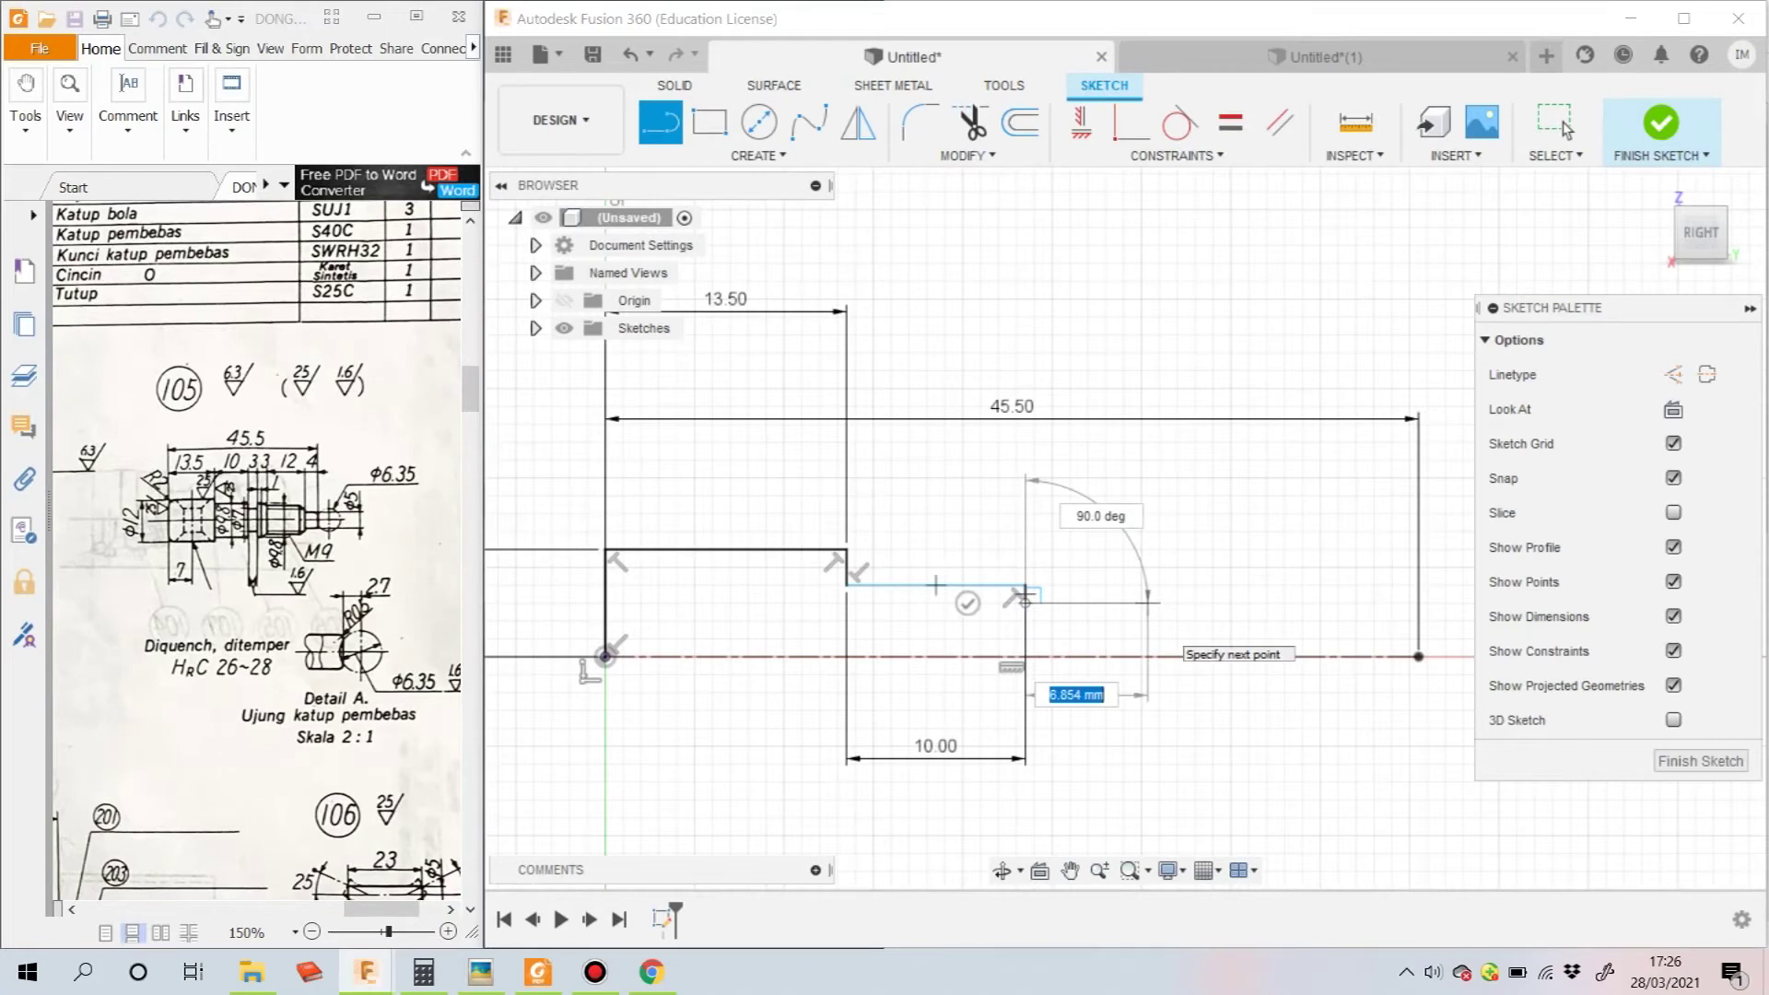
pyautogui.write('3')
pyautogui.press('Return')
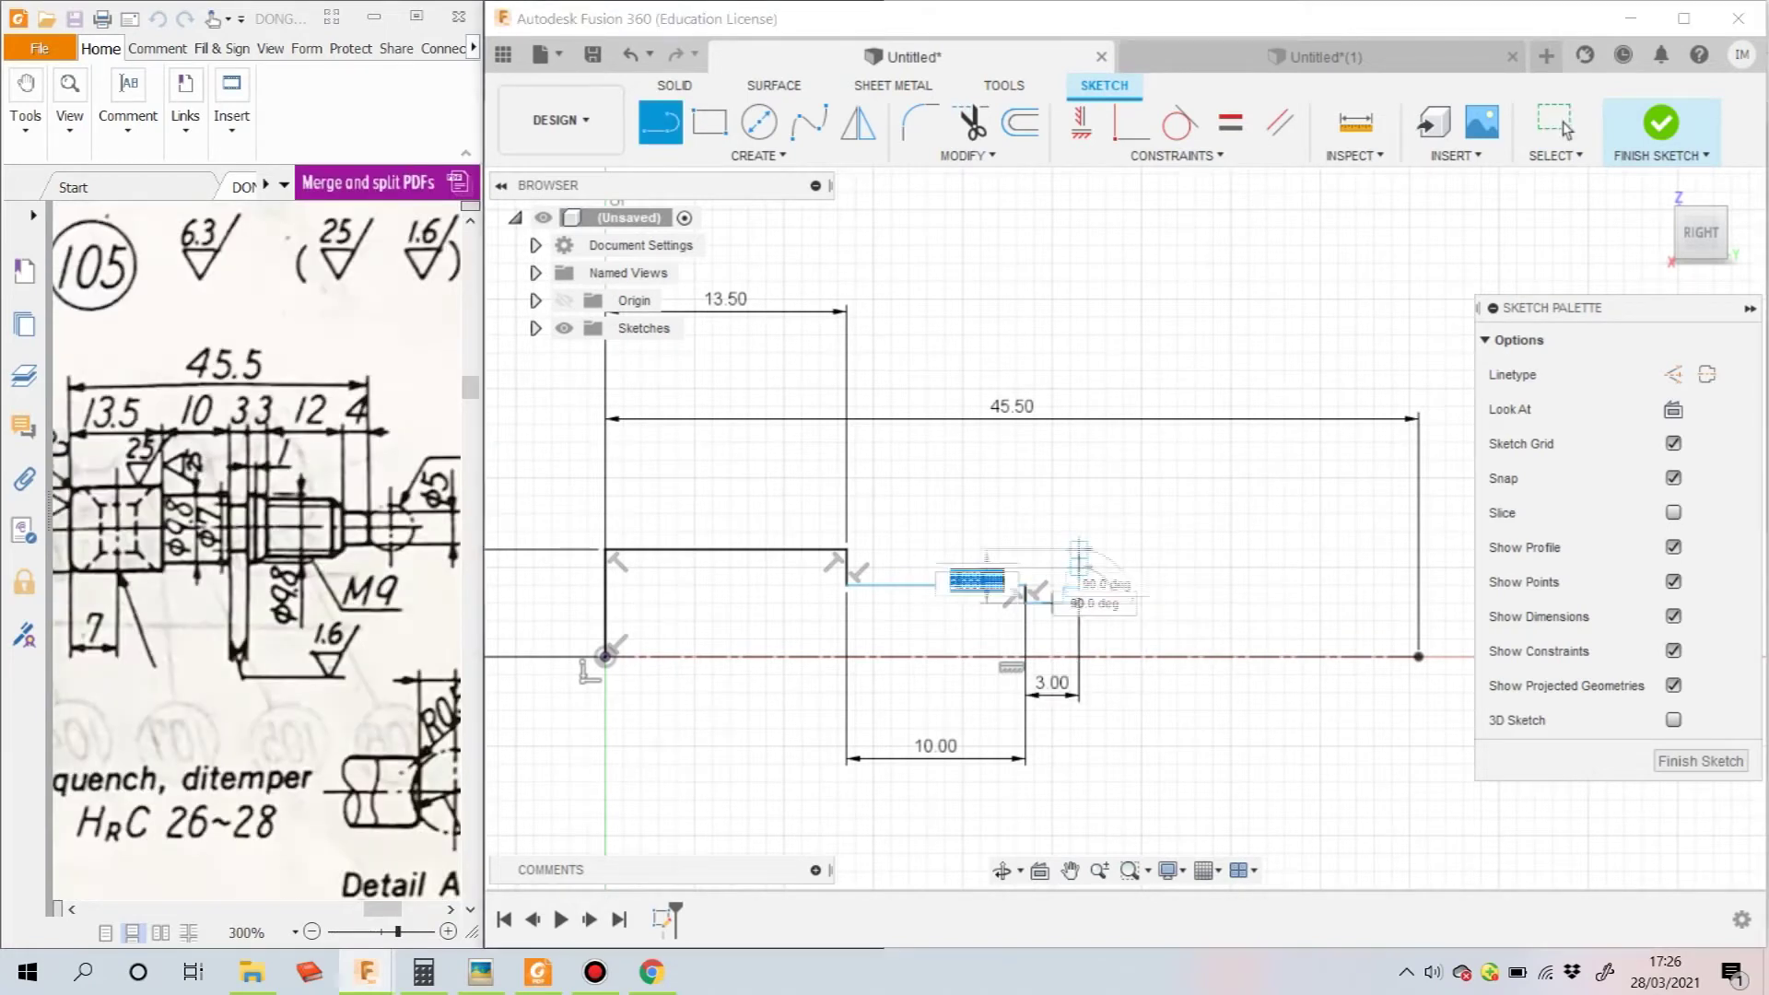
pyautogui.click(1080, 551)
pyautogui.write('3')
pyautogui.press('Return')
pyautogui.press('Escape')
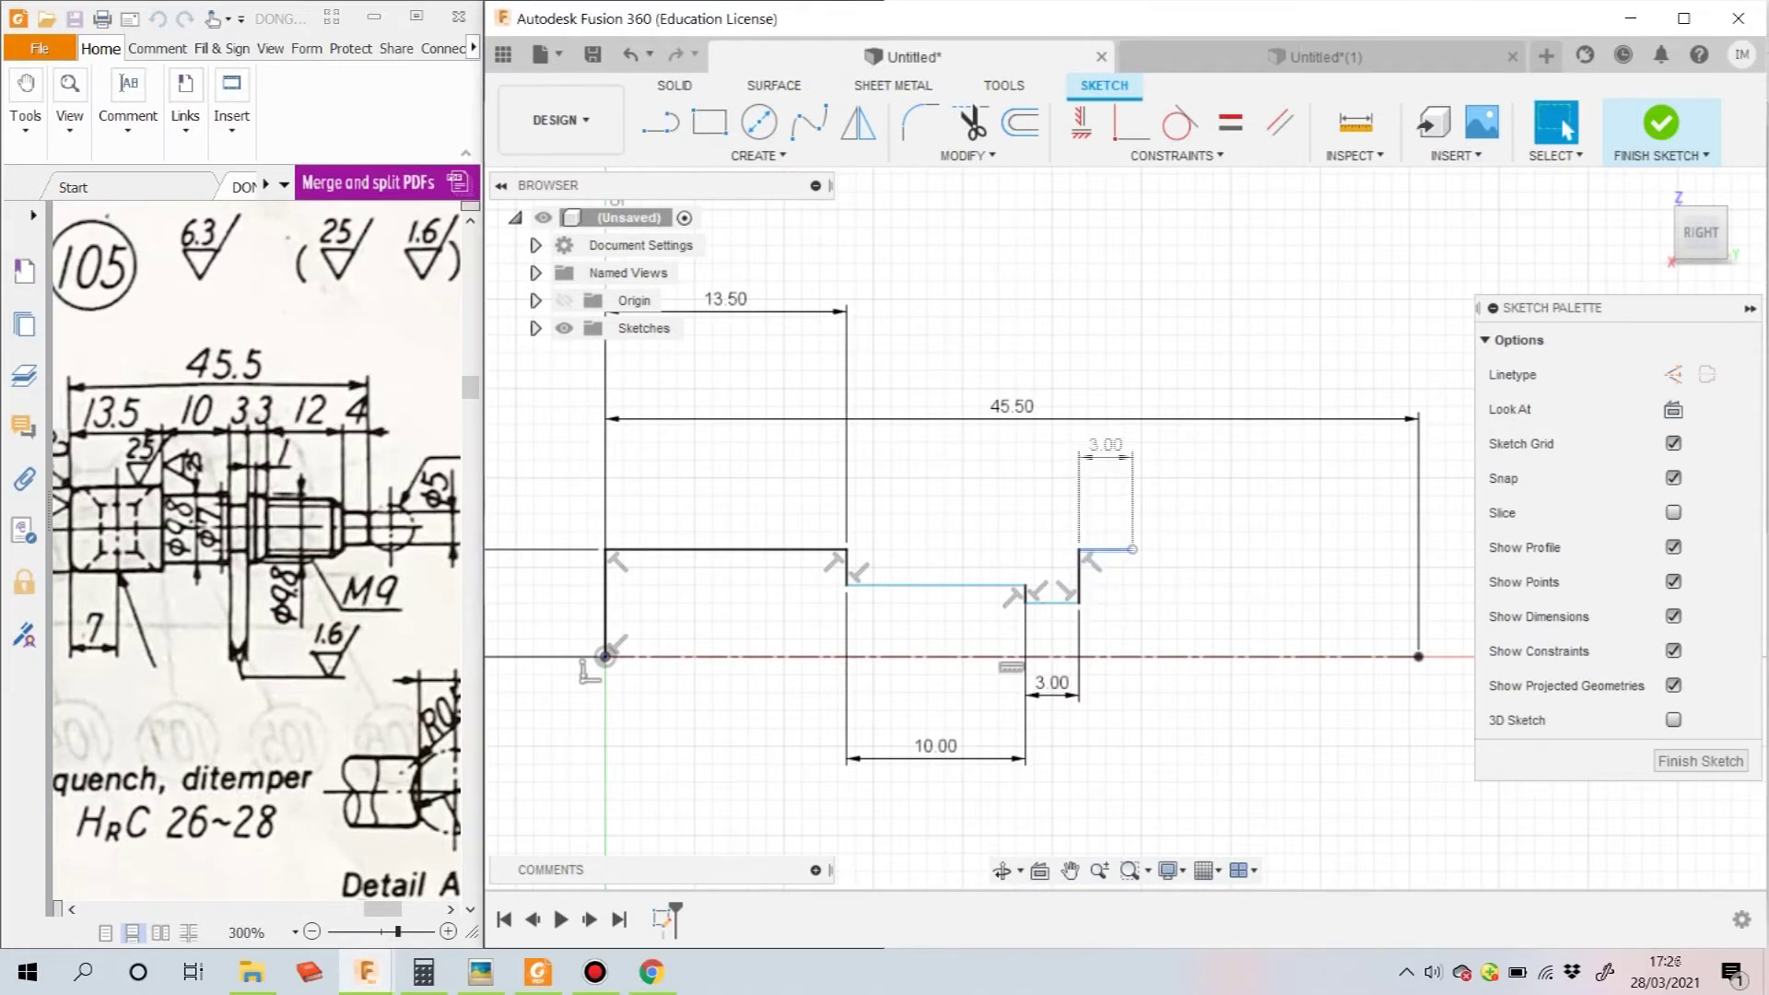
# Dimension the short top segment to 1 mm and the slanted line to 3 mm
pyautogui.press('d')
pyautogui.click(1106, 551)
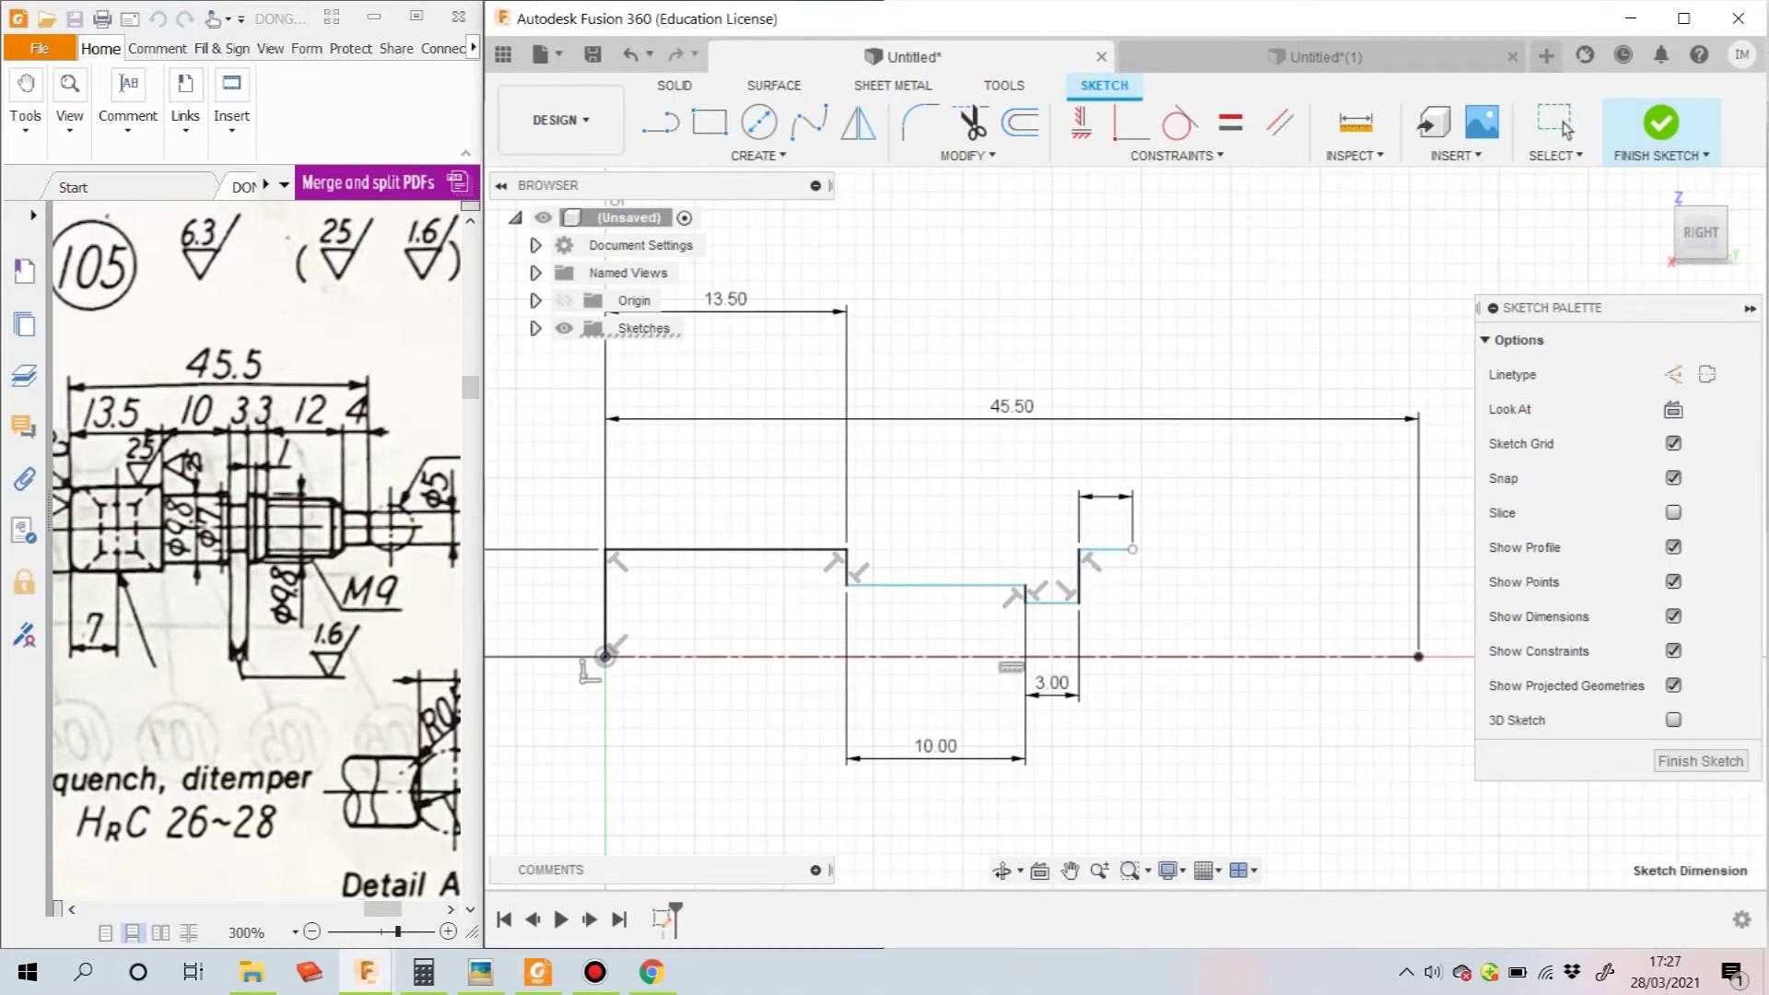
pyautogui.click(1106, 497)
pyautogui.write('1')
pyautogui.press('Return')
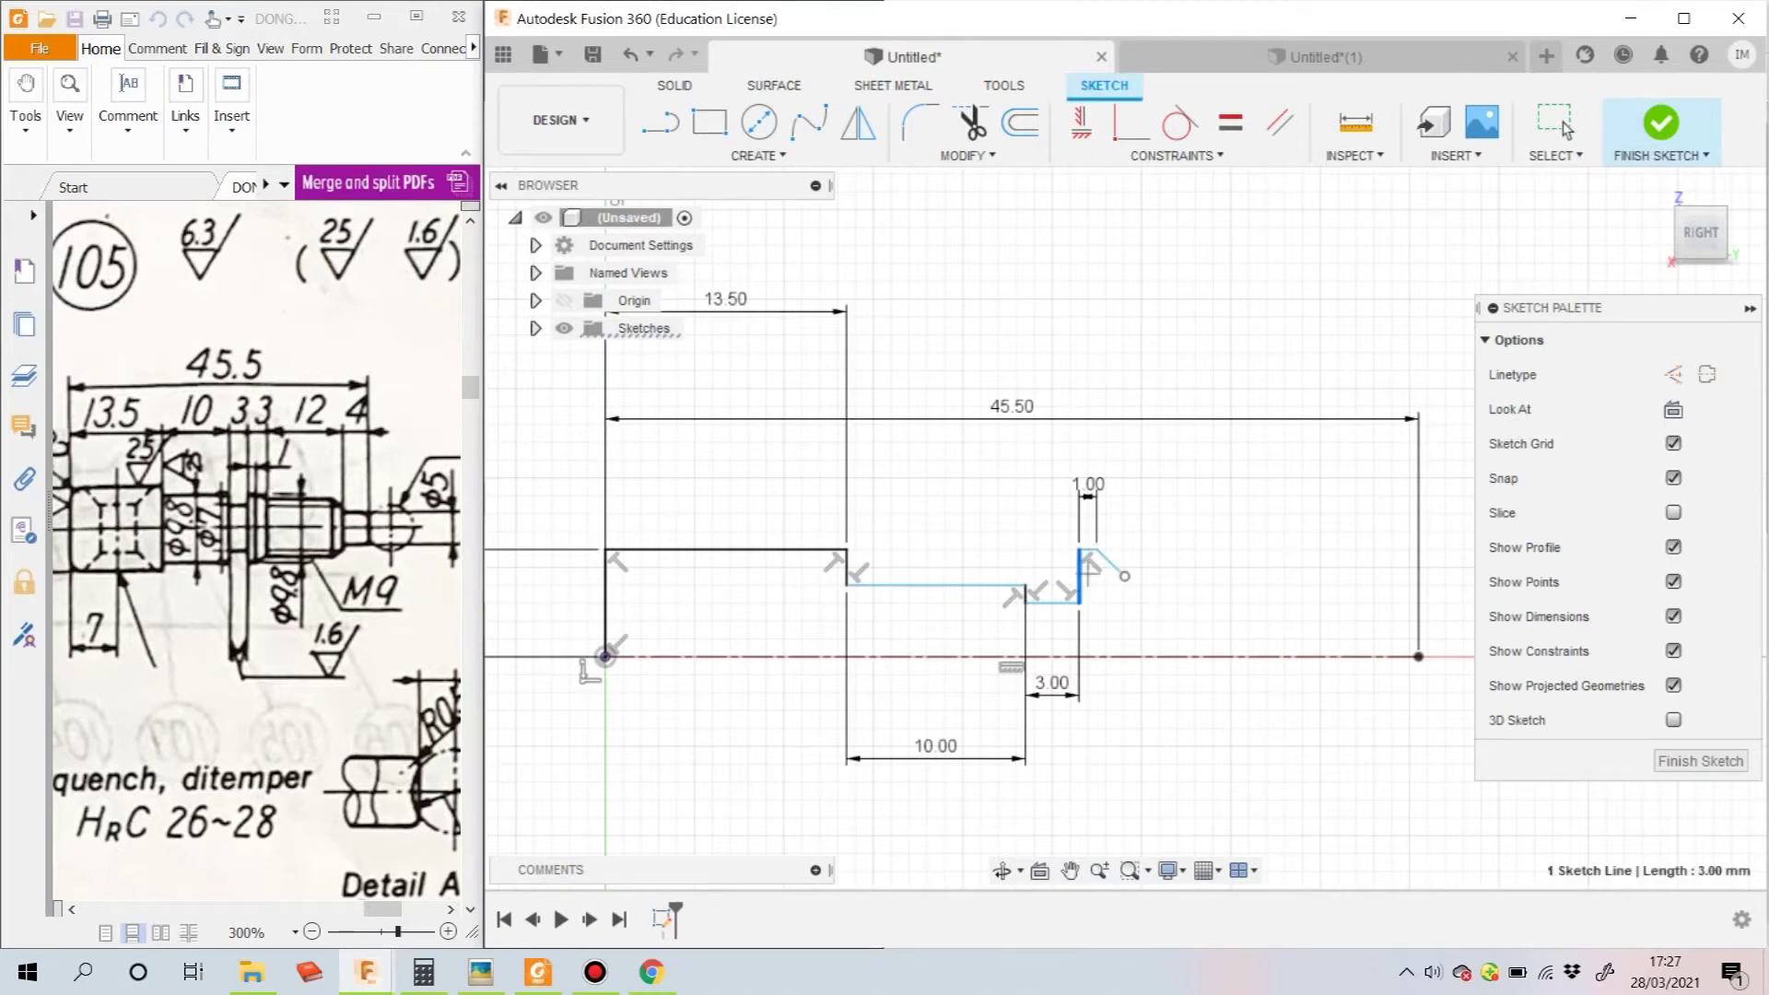
pyautogui.click(1110, 563)
pyautogui.click(1103, 372)
pyautogui.write('3')
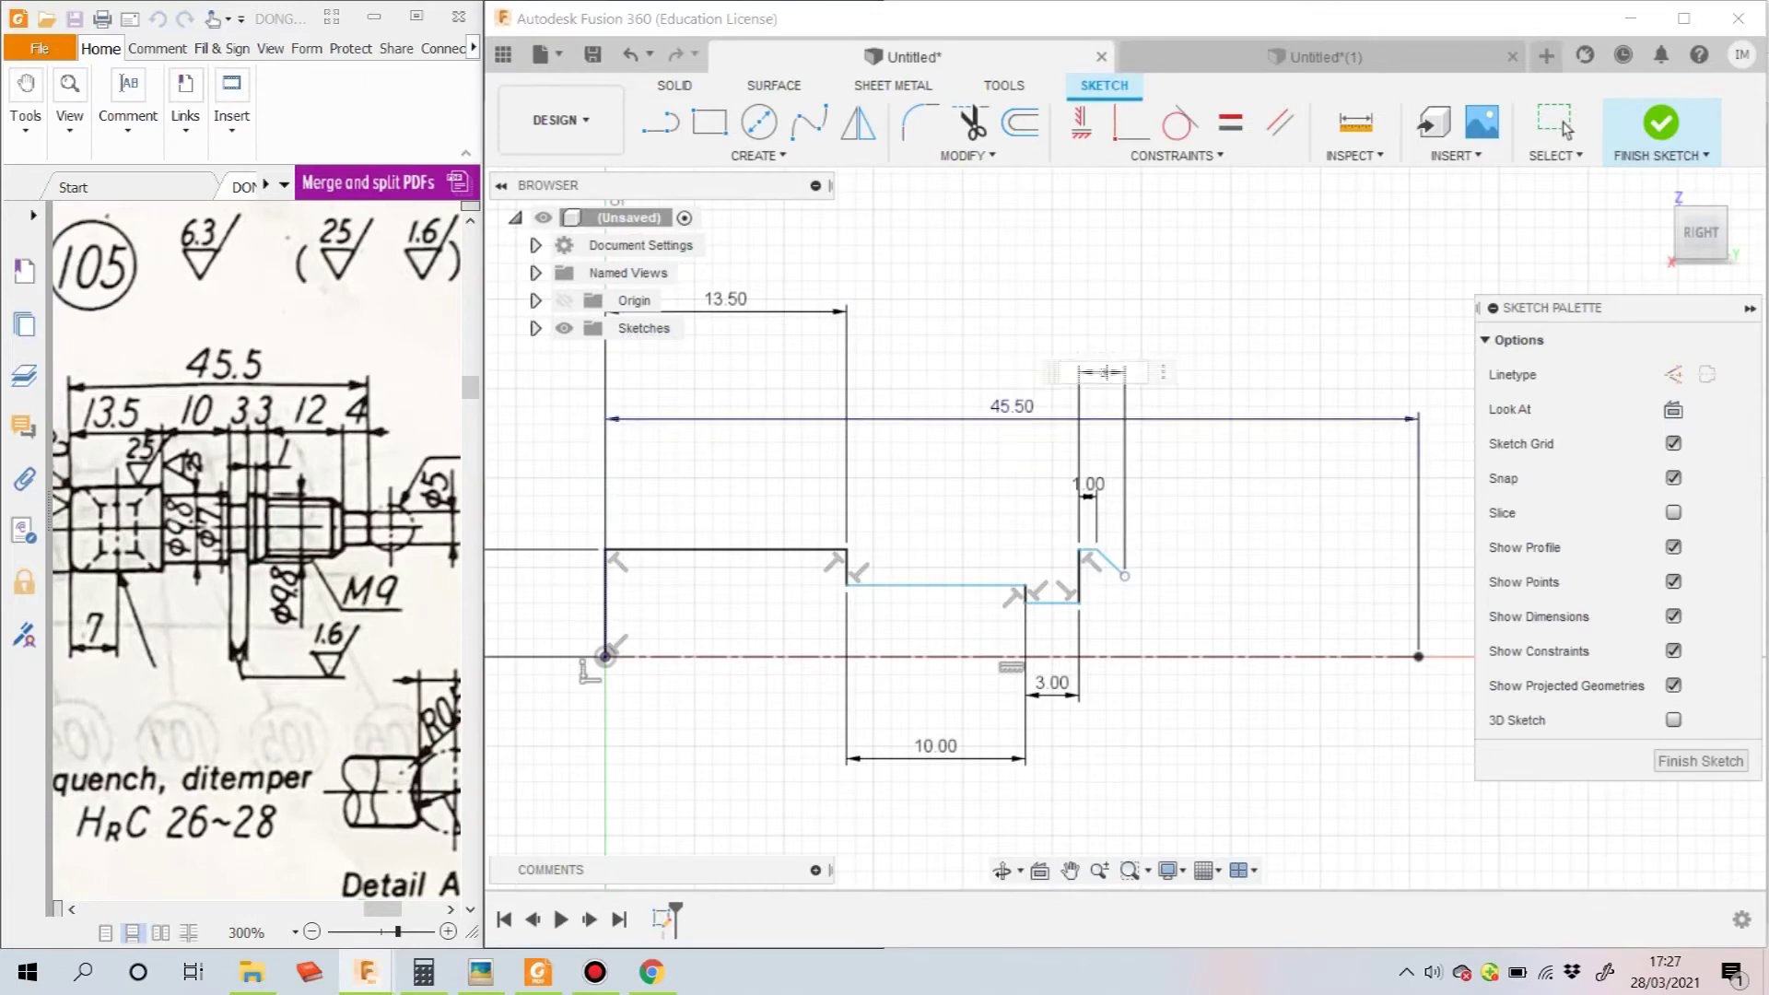
pyautogui.press('Return')
# Draw the 12 mm section line from the slanted line's end
pyautogui.press('l')
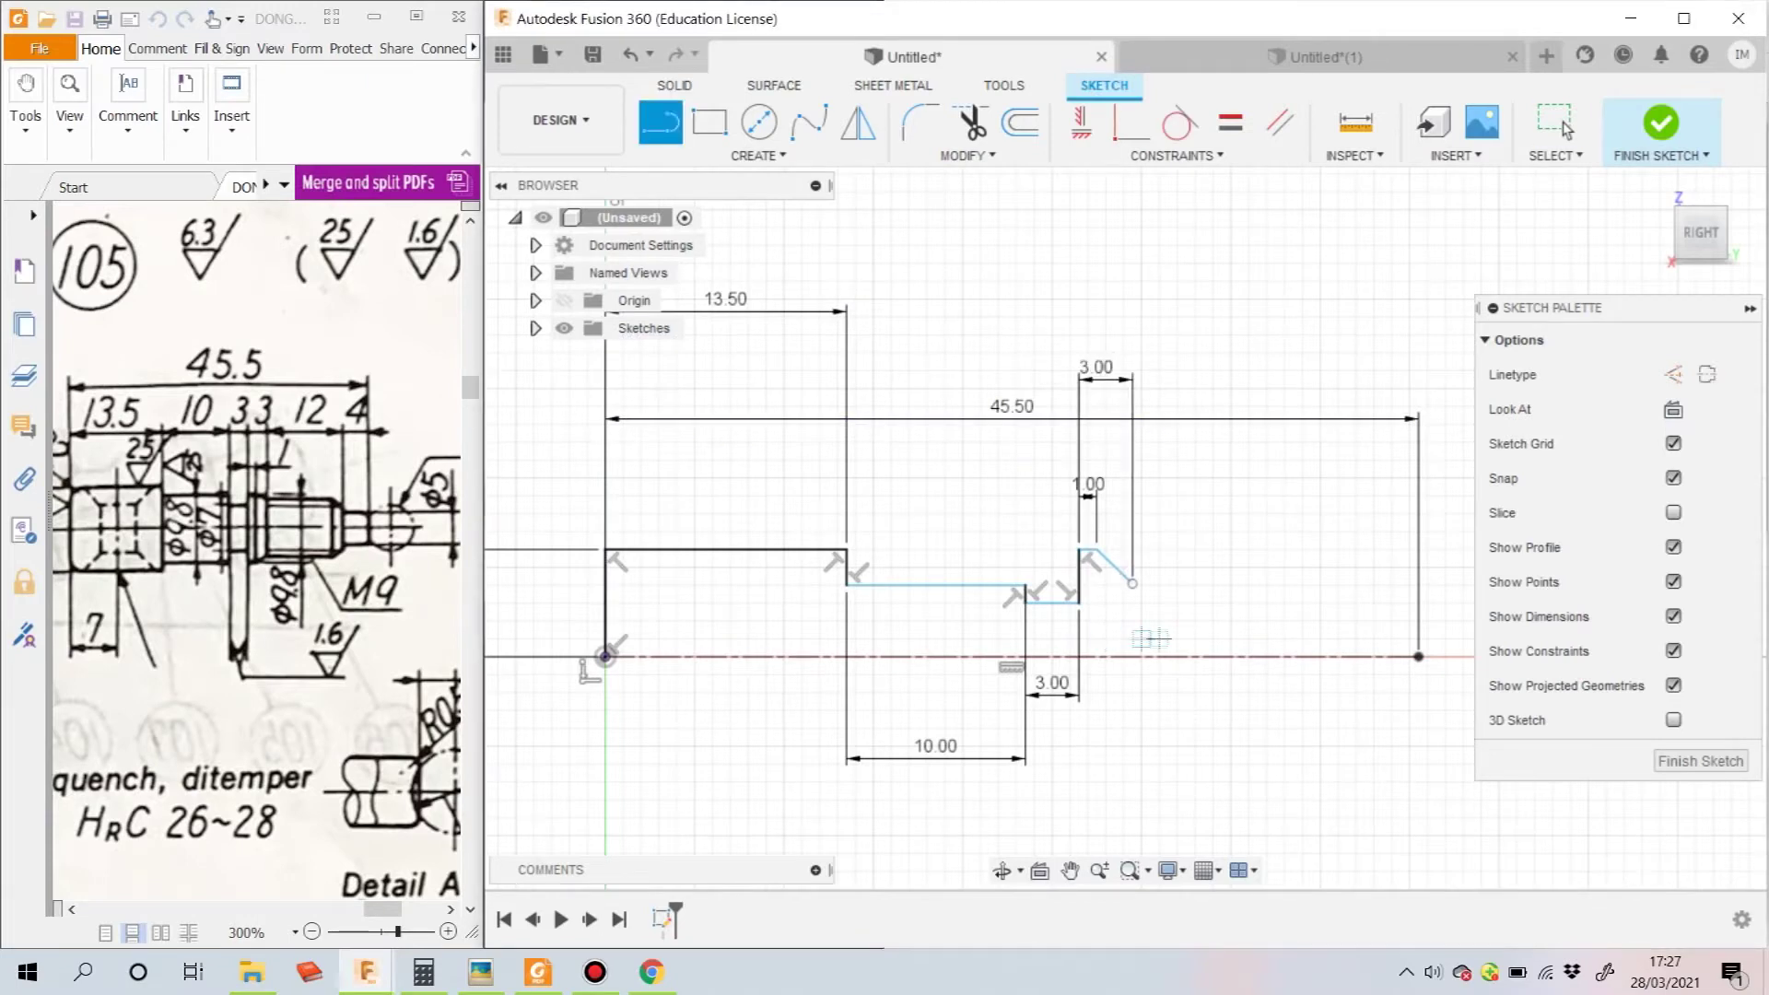
pyautogui.click(1132, 583)
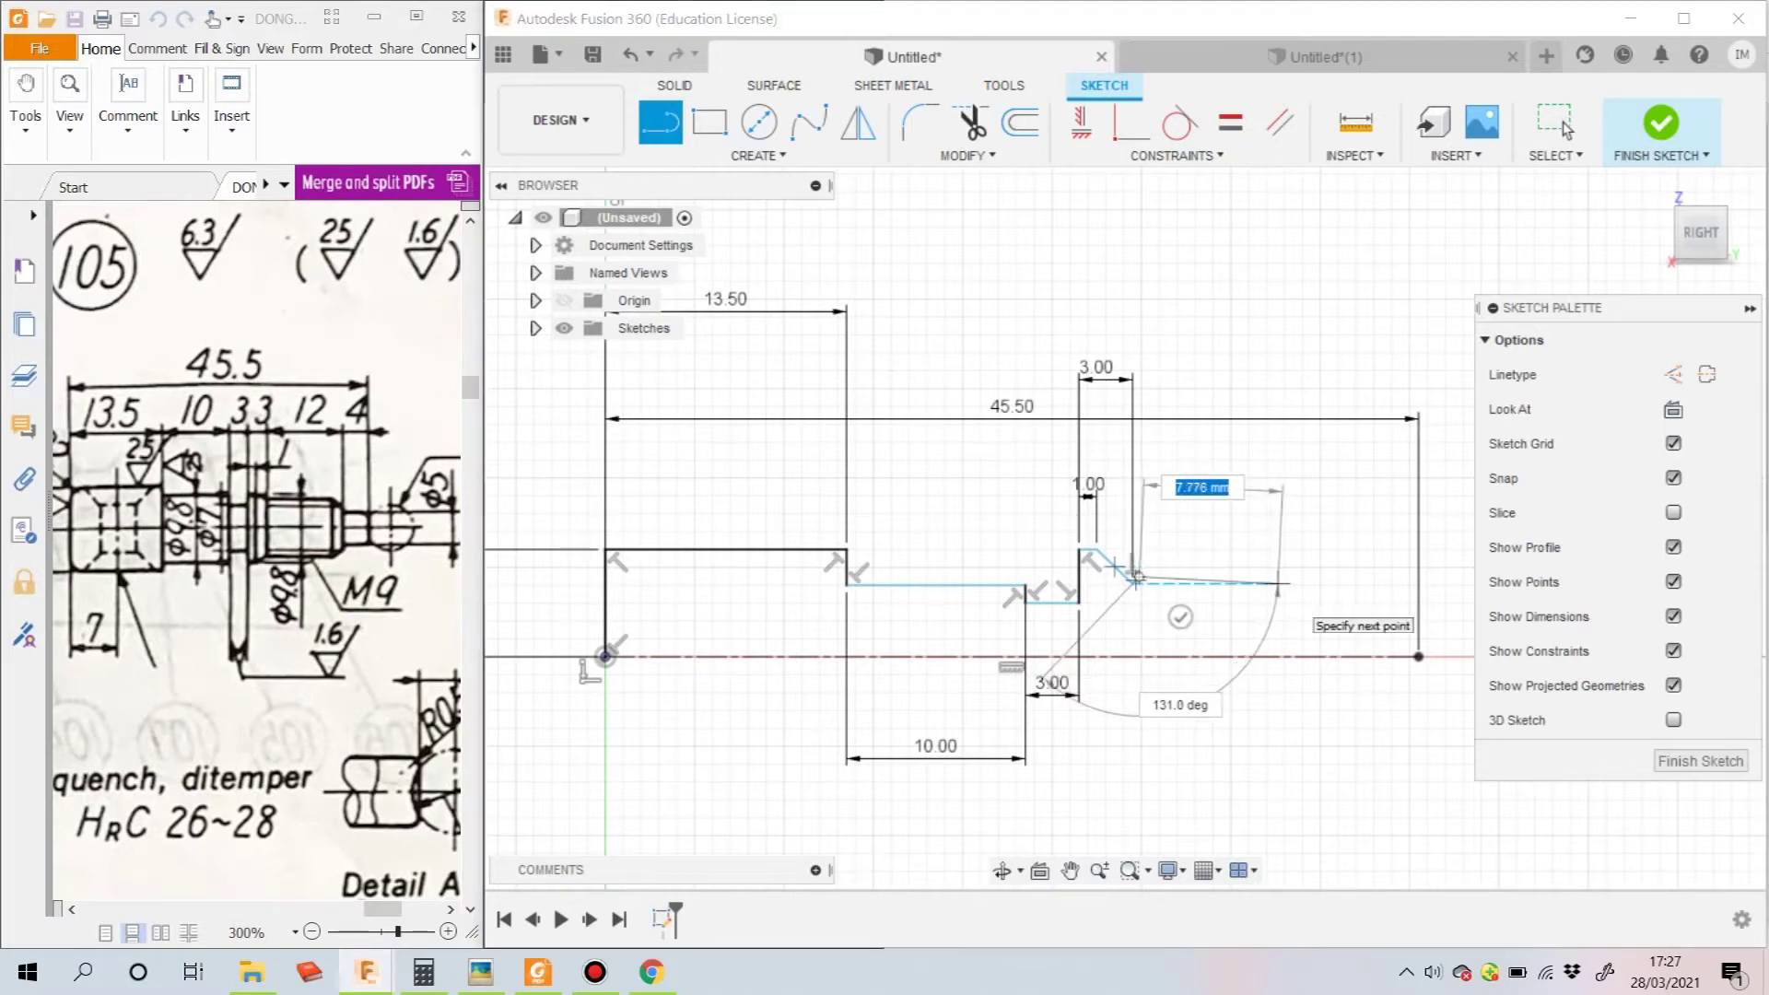
pyautogui.write('12')
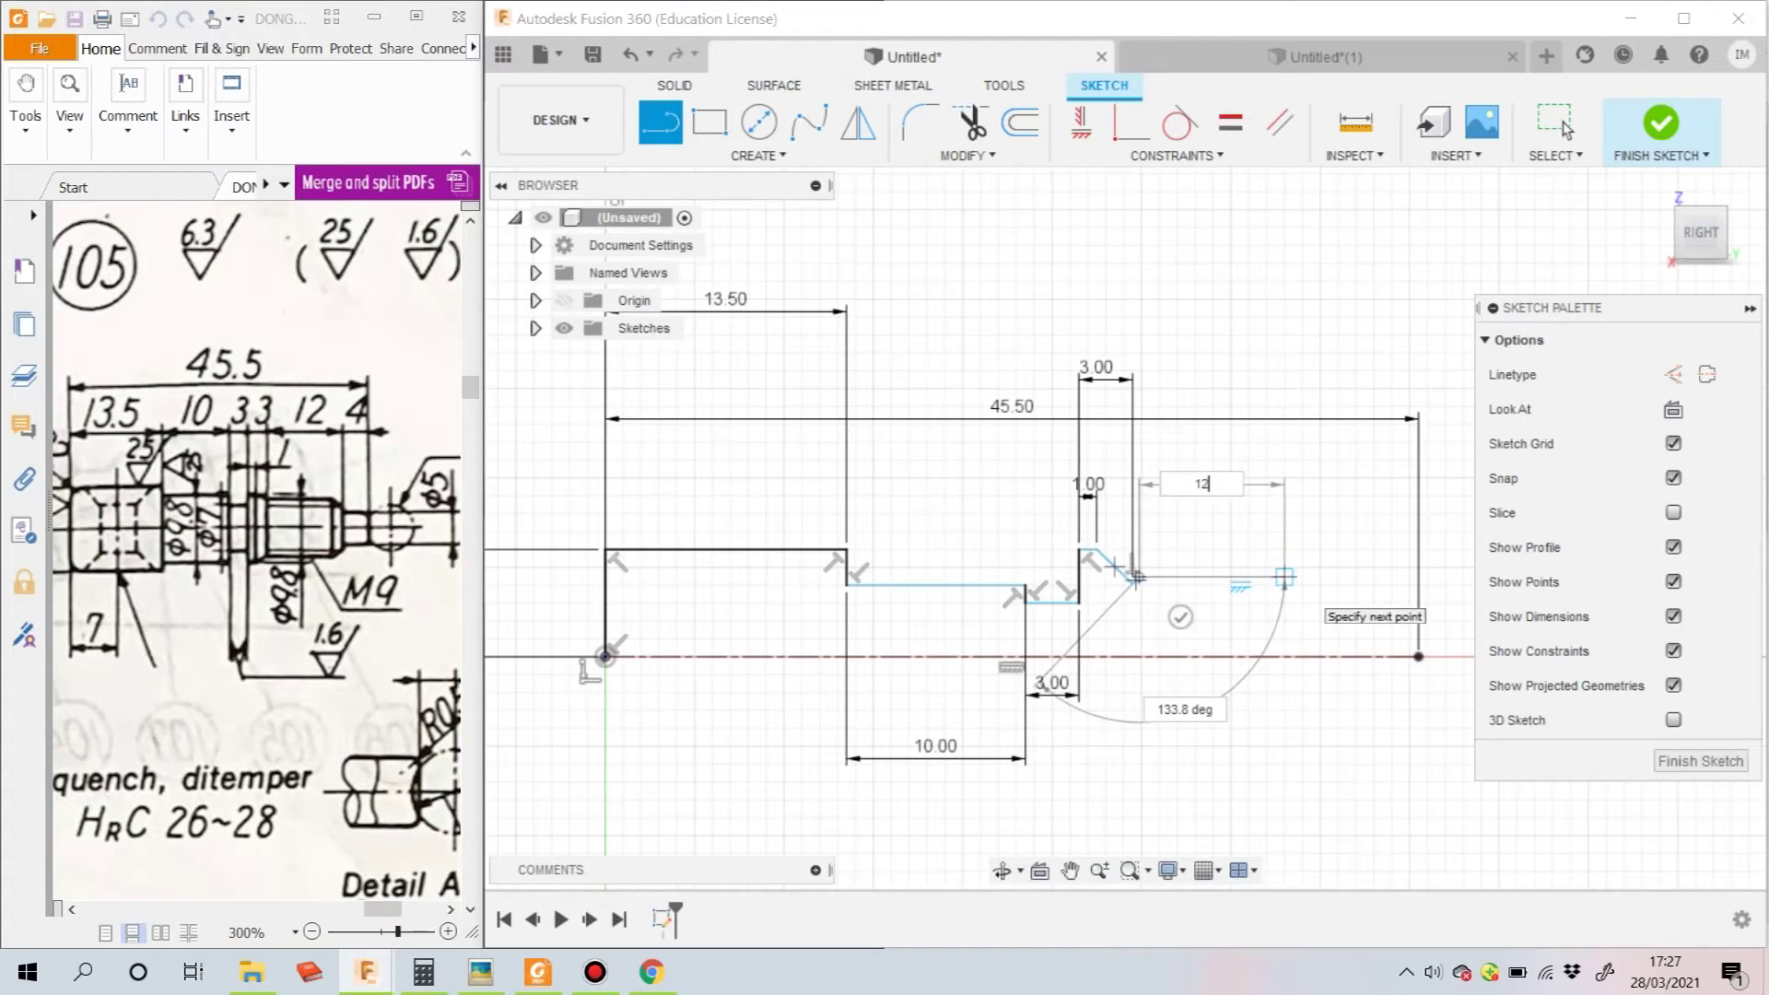
pyautogui.press('Return')
pyautogui.press('Escape')
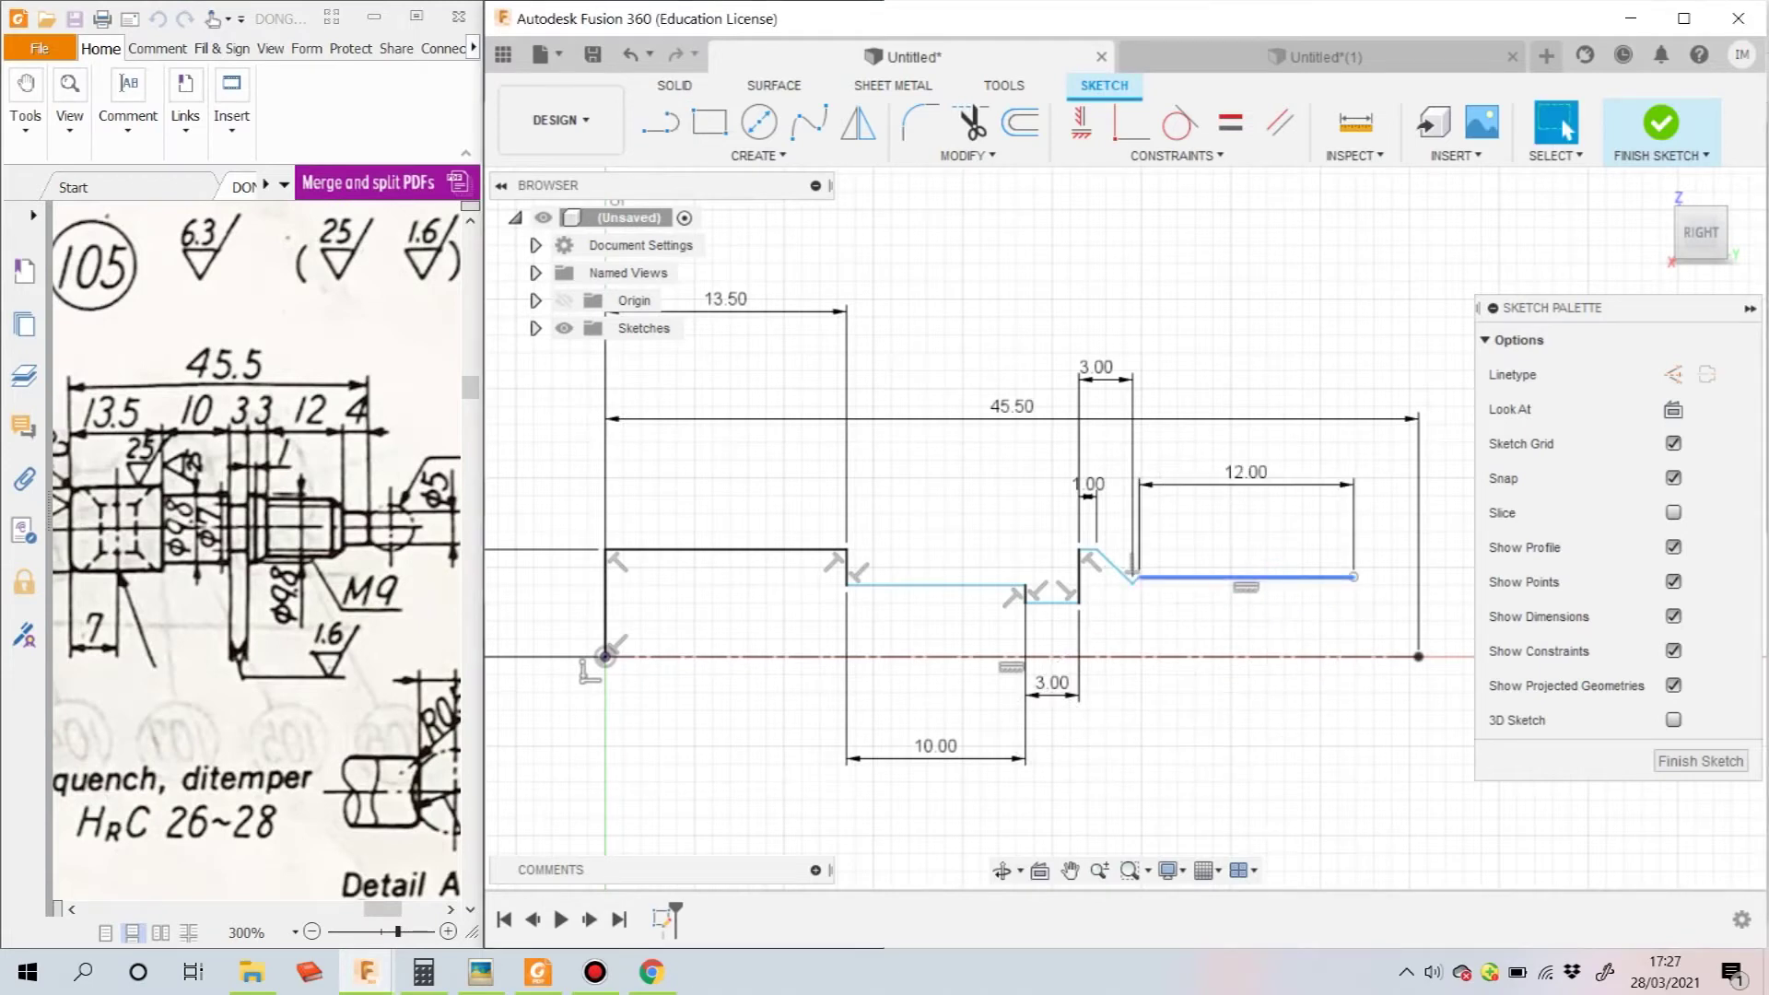
pyautogui.scroll(1, 1368, 589)
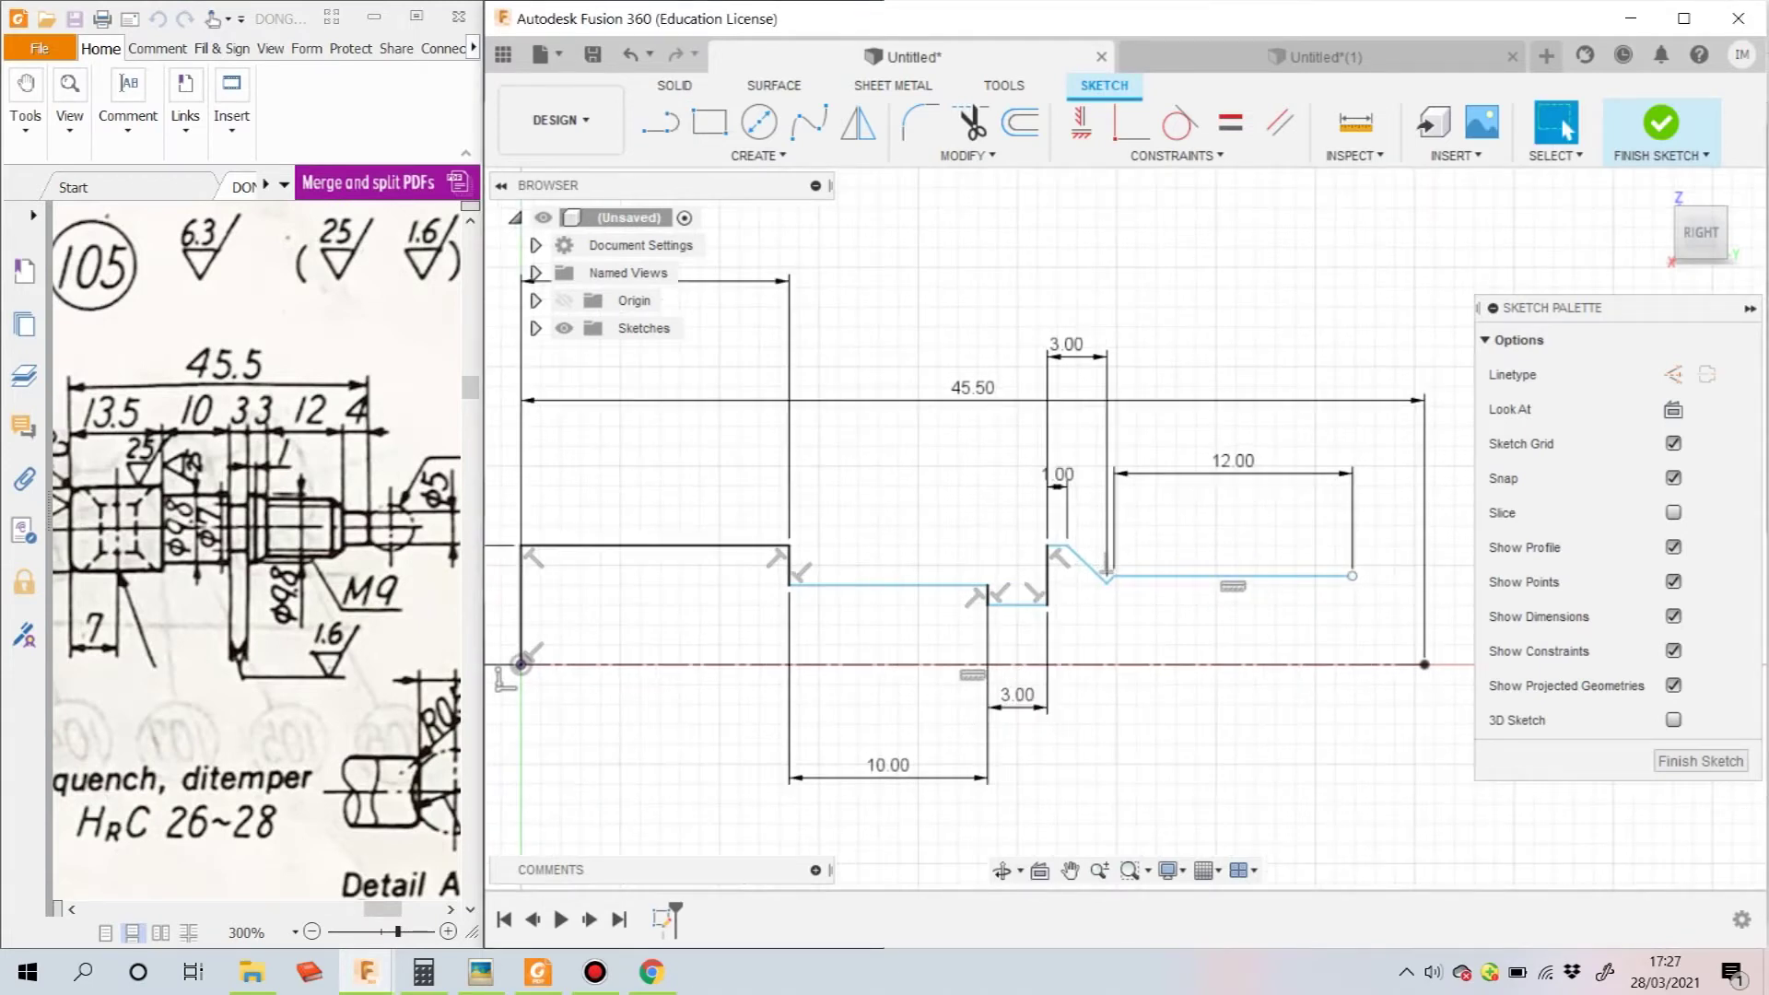
pyautogui.press('l')
pyautogui.click(1352, 577)
# Draw the end chamfer and a closing line back to the centerline
pyautogui.click(1375, 604)
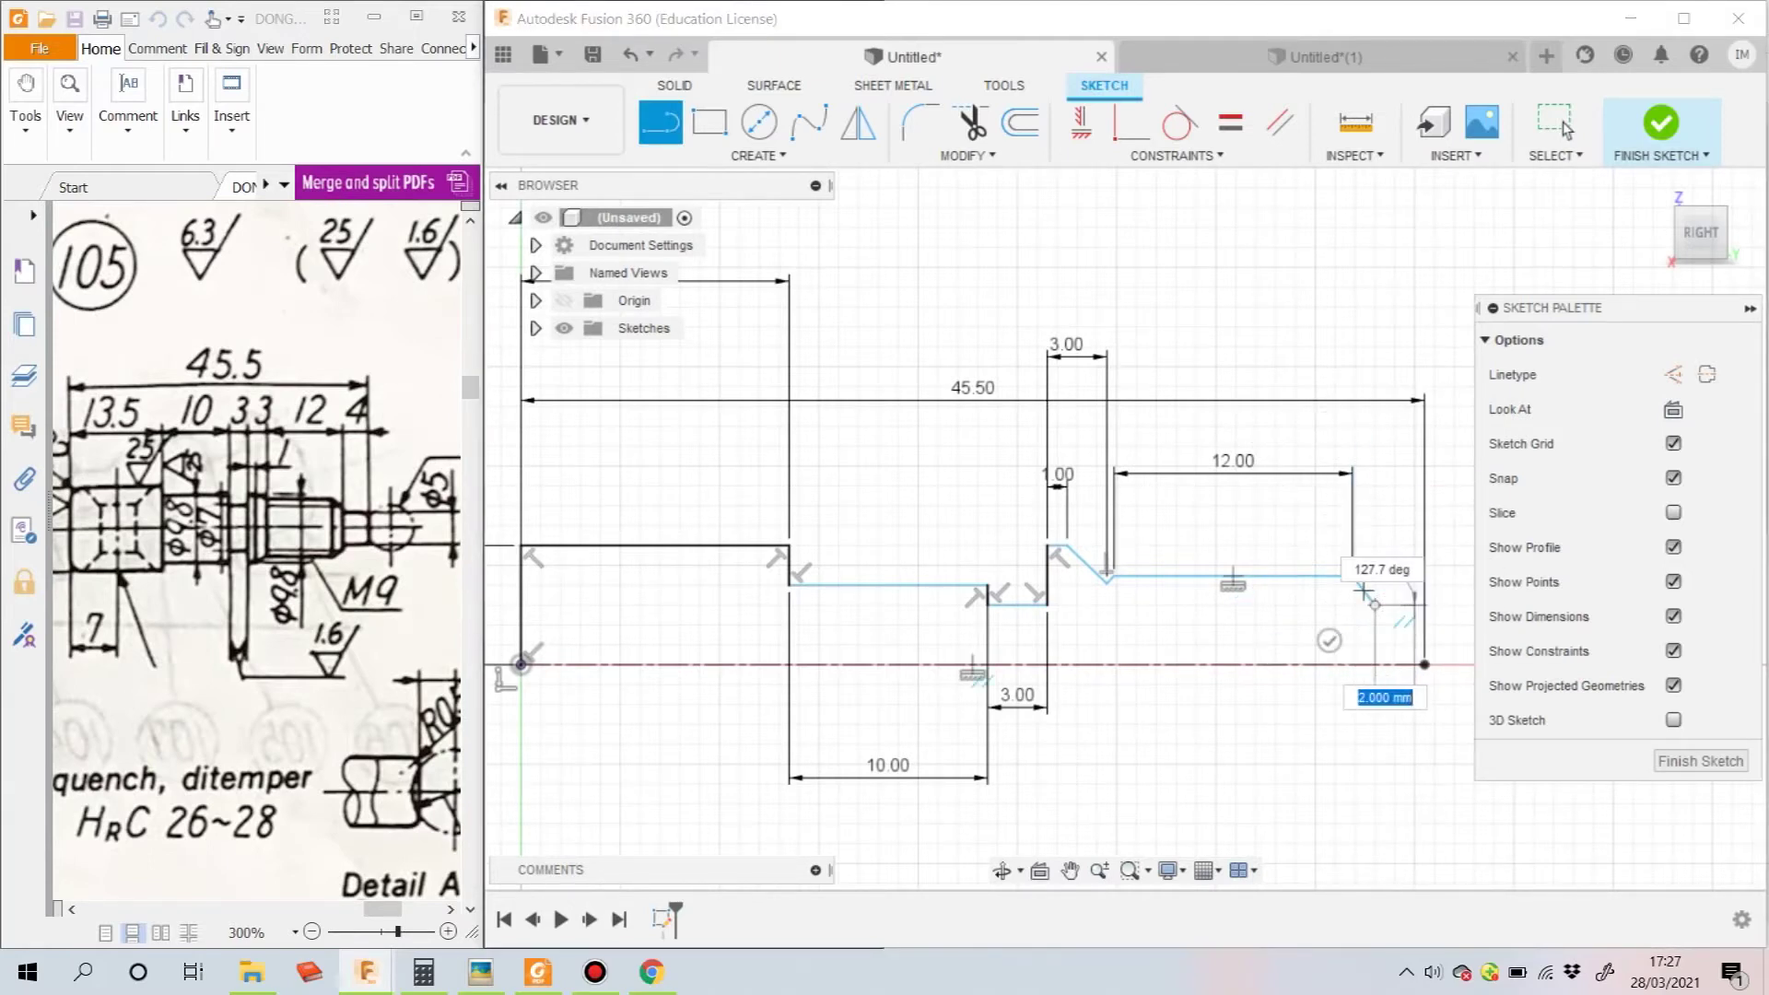
pyautogui.click(1424, 664)
pyautogui.hotkey('ctrl', 'z')
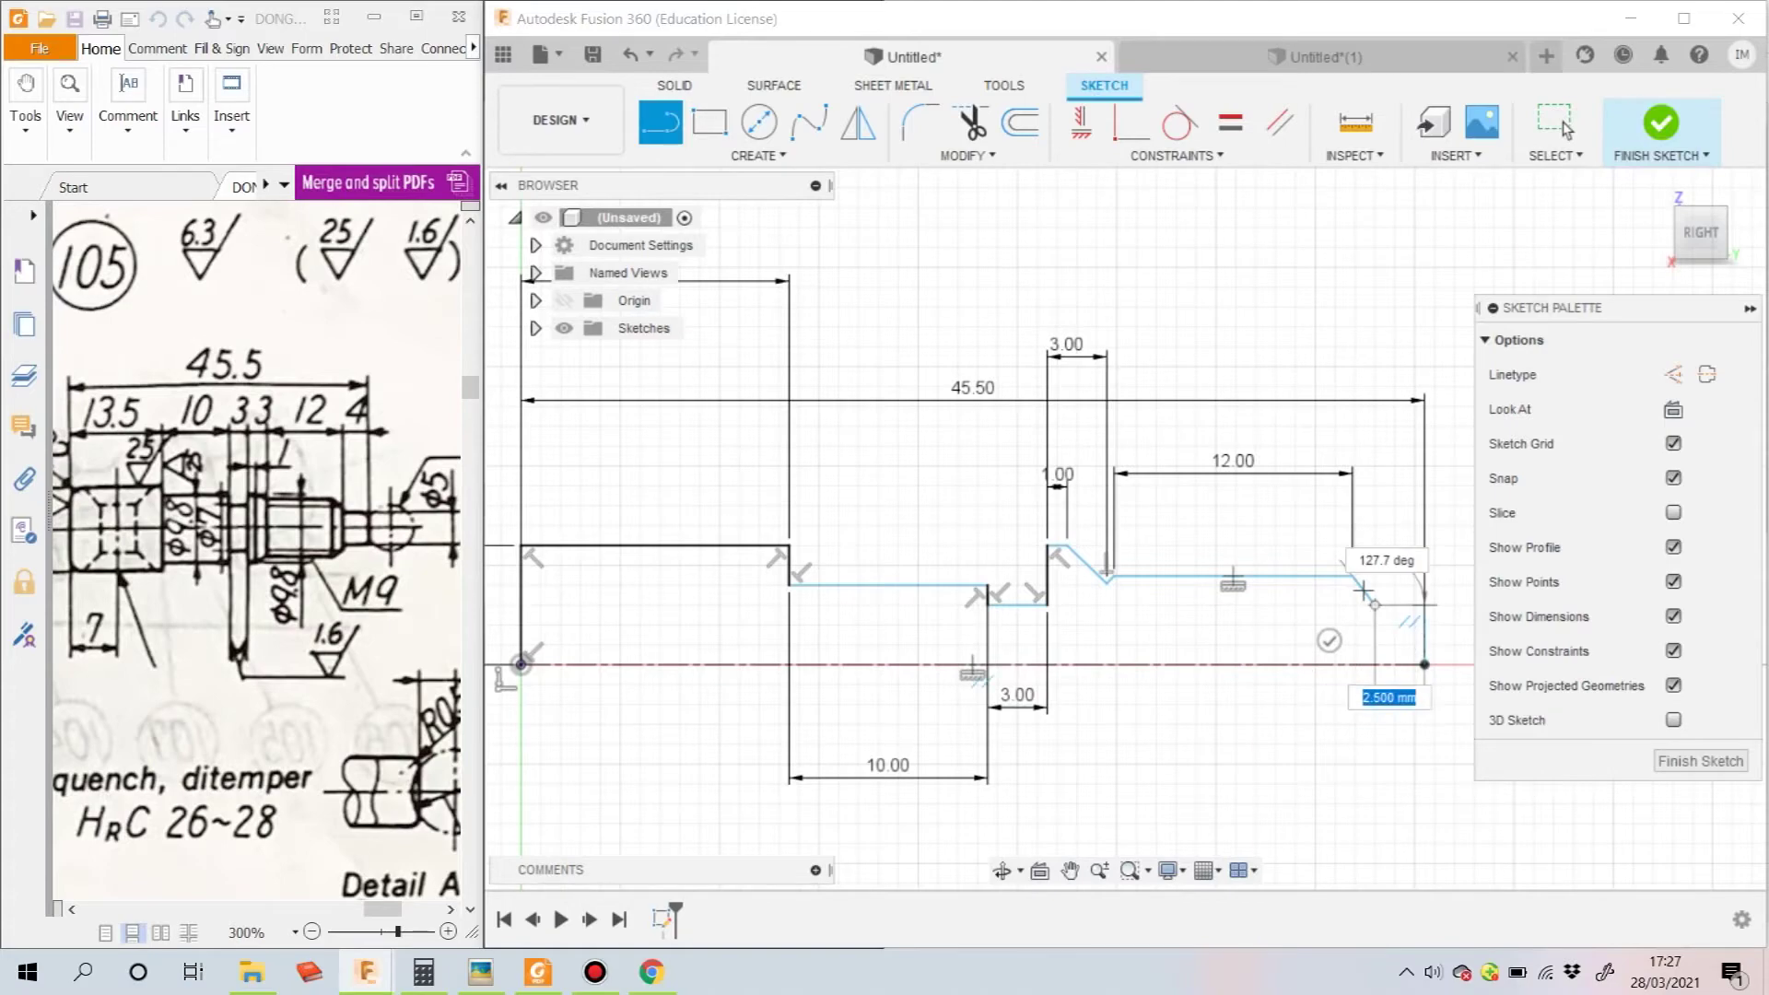
pyautogui.click(1424, 612)
pyautogui.scroll(-3, 1419, 635)
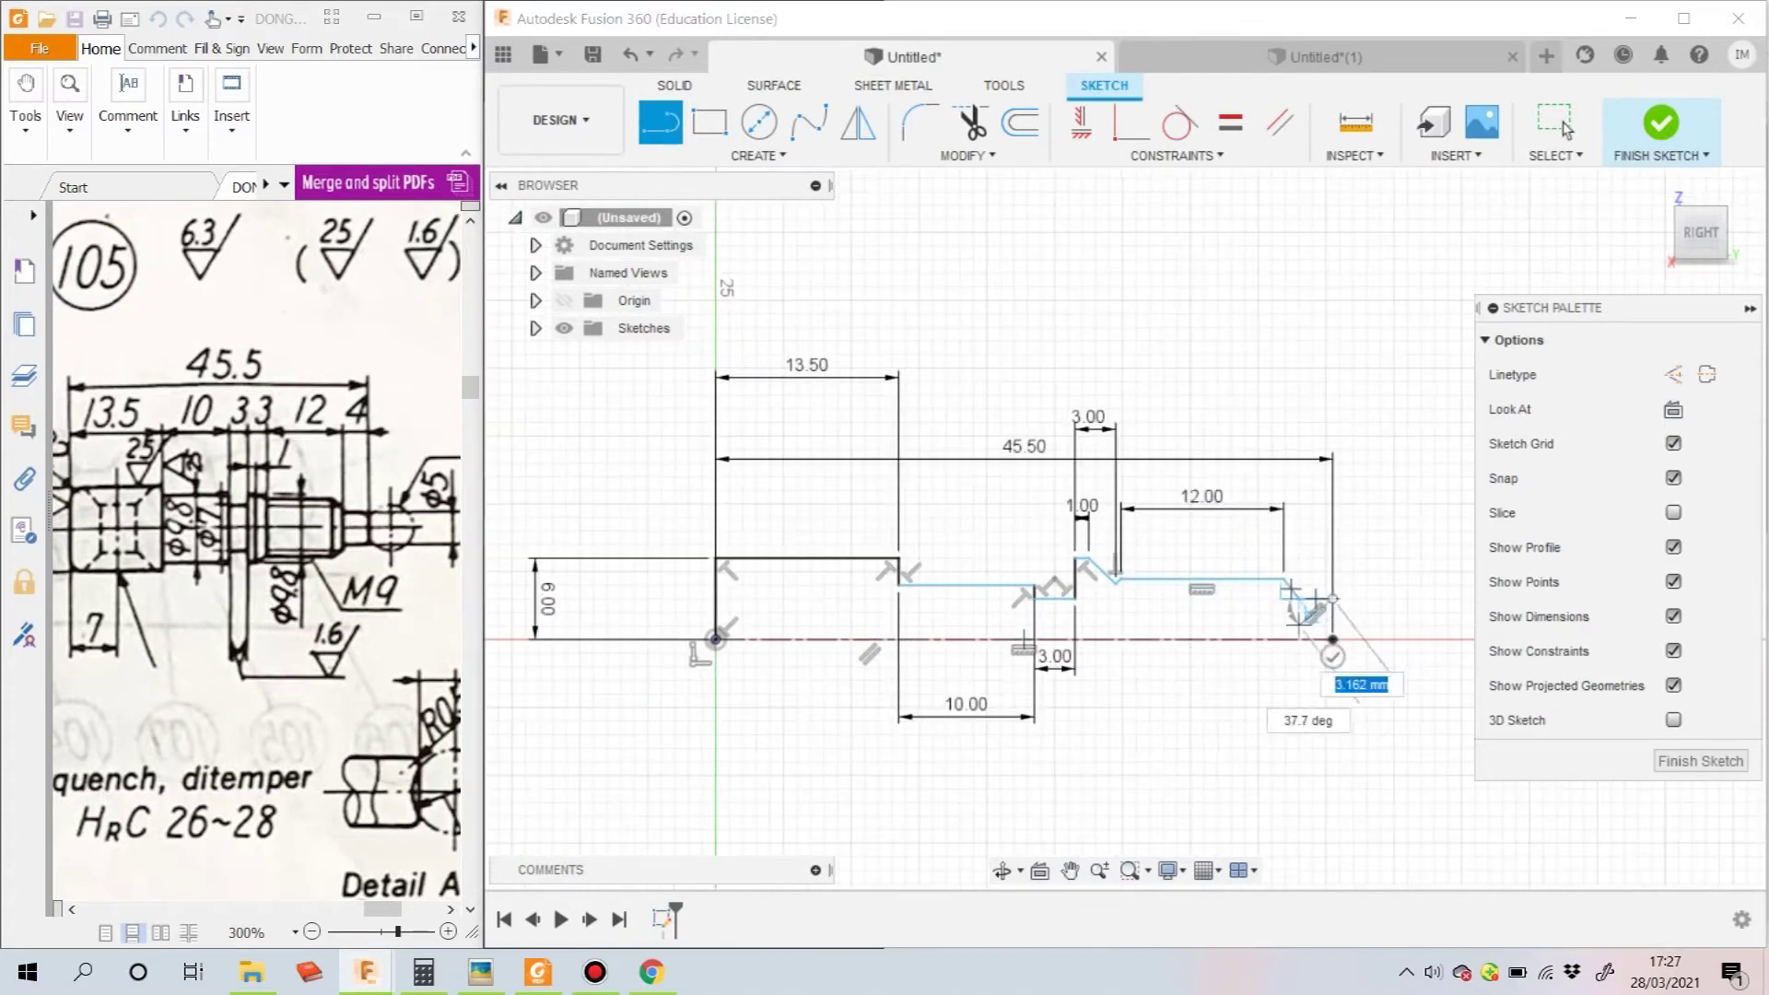
pyautogui.scroll(3, 1389, 629)
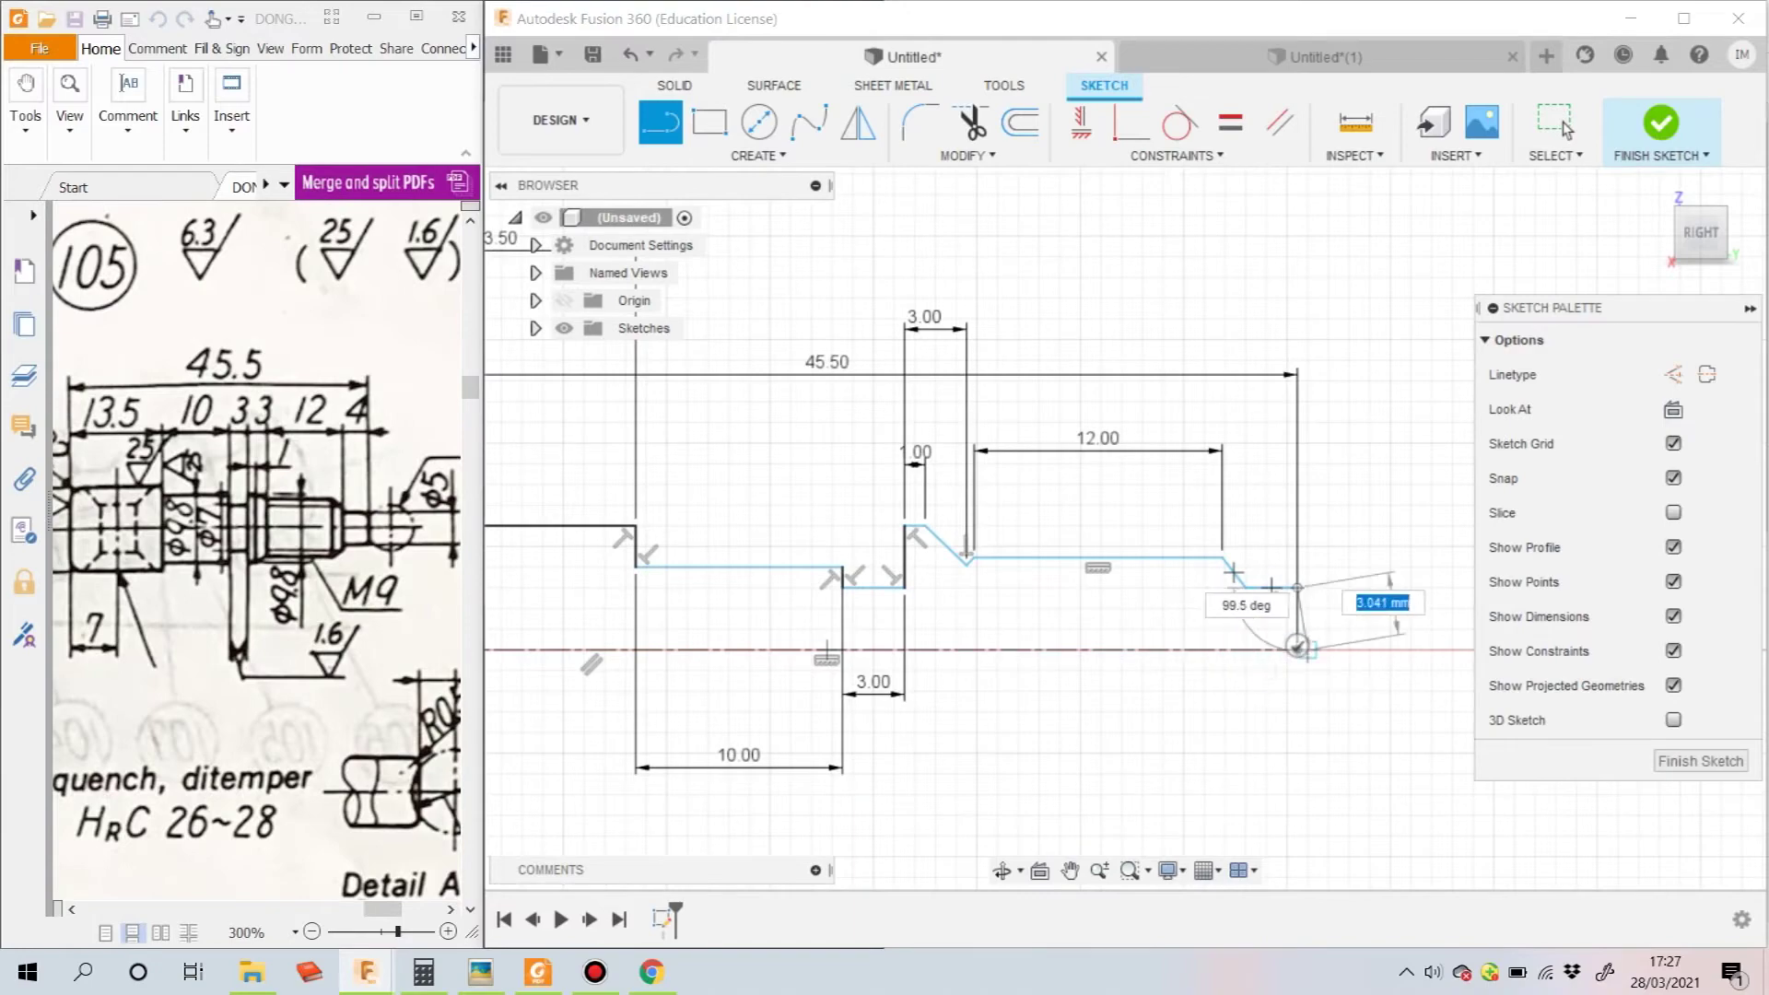
pyautogui.click(1296, 645)
pyautogui.scroll(2, 1304, 713)
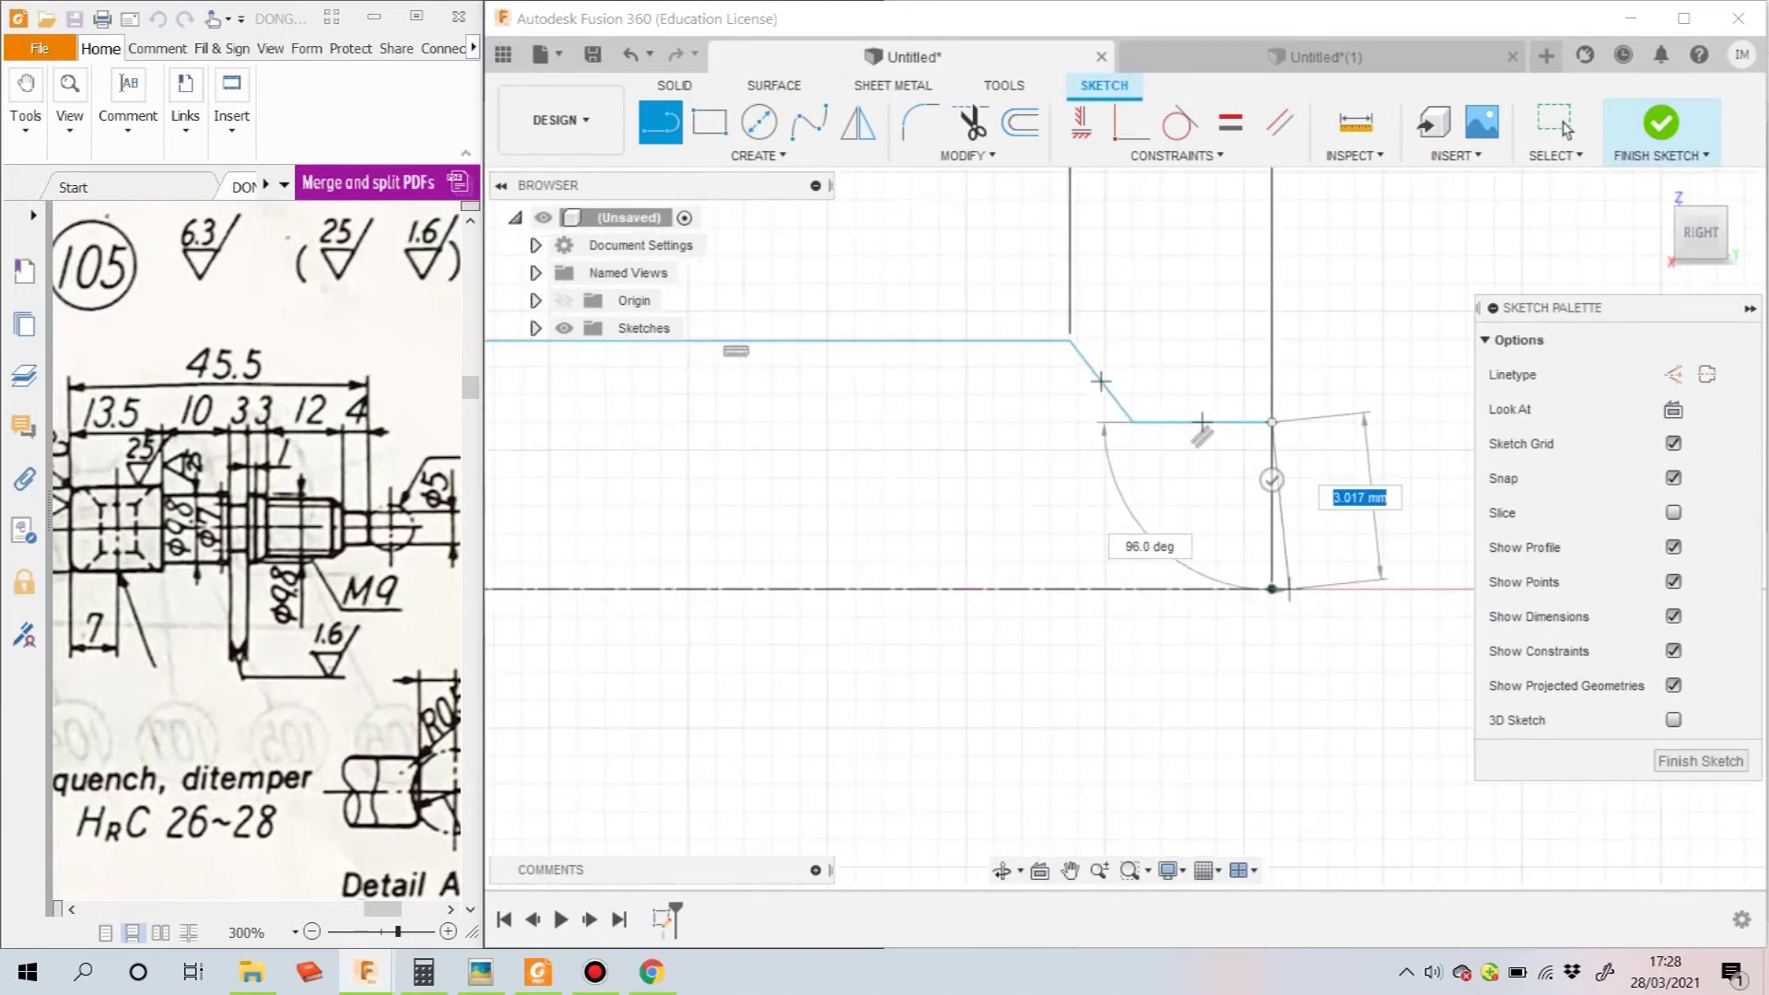
pyautogui.press('Escape')
pyautogui.scroll(-1, 1303, 698)
pyautogui.scroll(-2, 1379, 657)
pyautogui.scroll(-2, 1372, 617)
pyautogui.press('Escape')
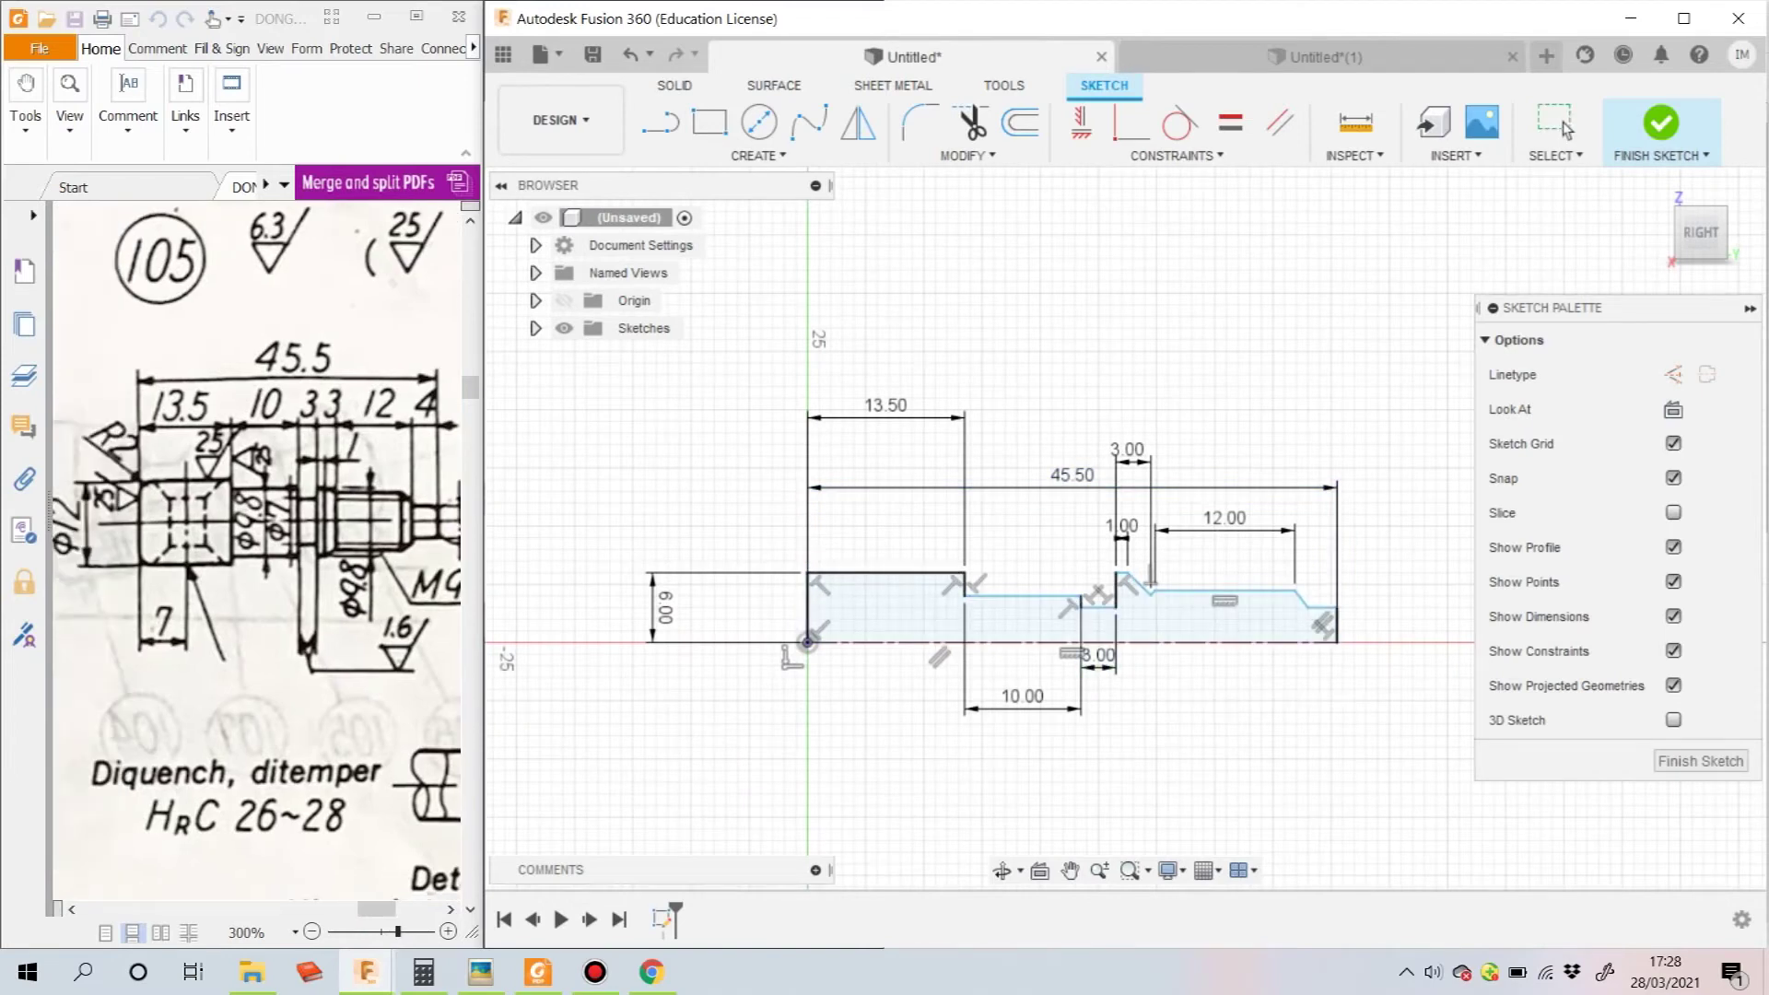
# Dimension the 10 mm collar to Ø9.8 and the neck to Ø7 against the centerline
pyautogui.click(1023, 597)
pyautogui.click(921, 642)
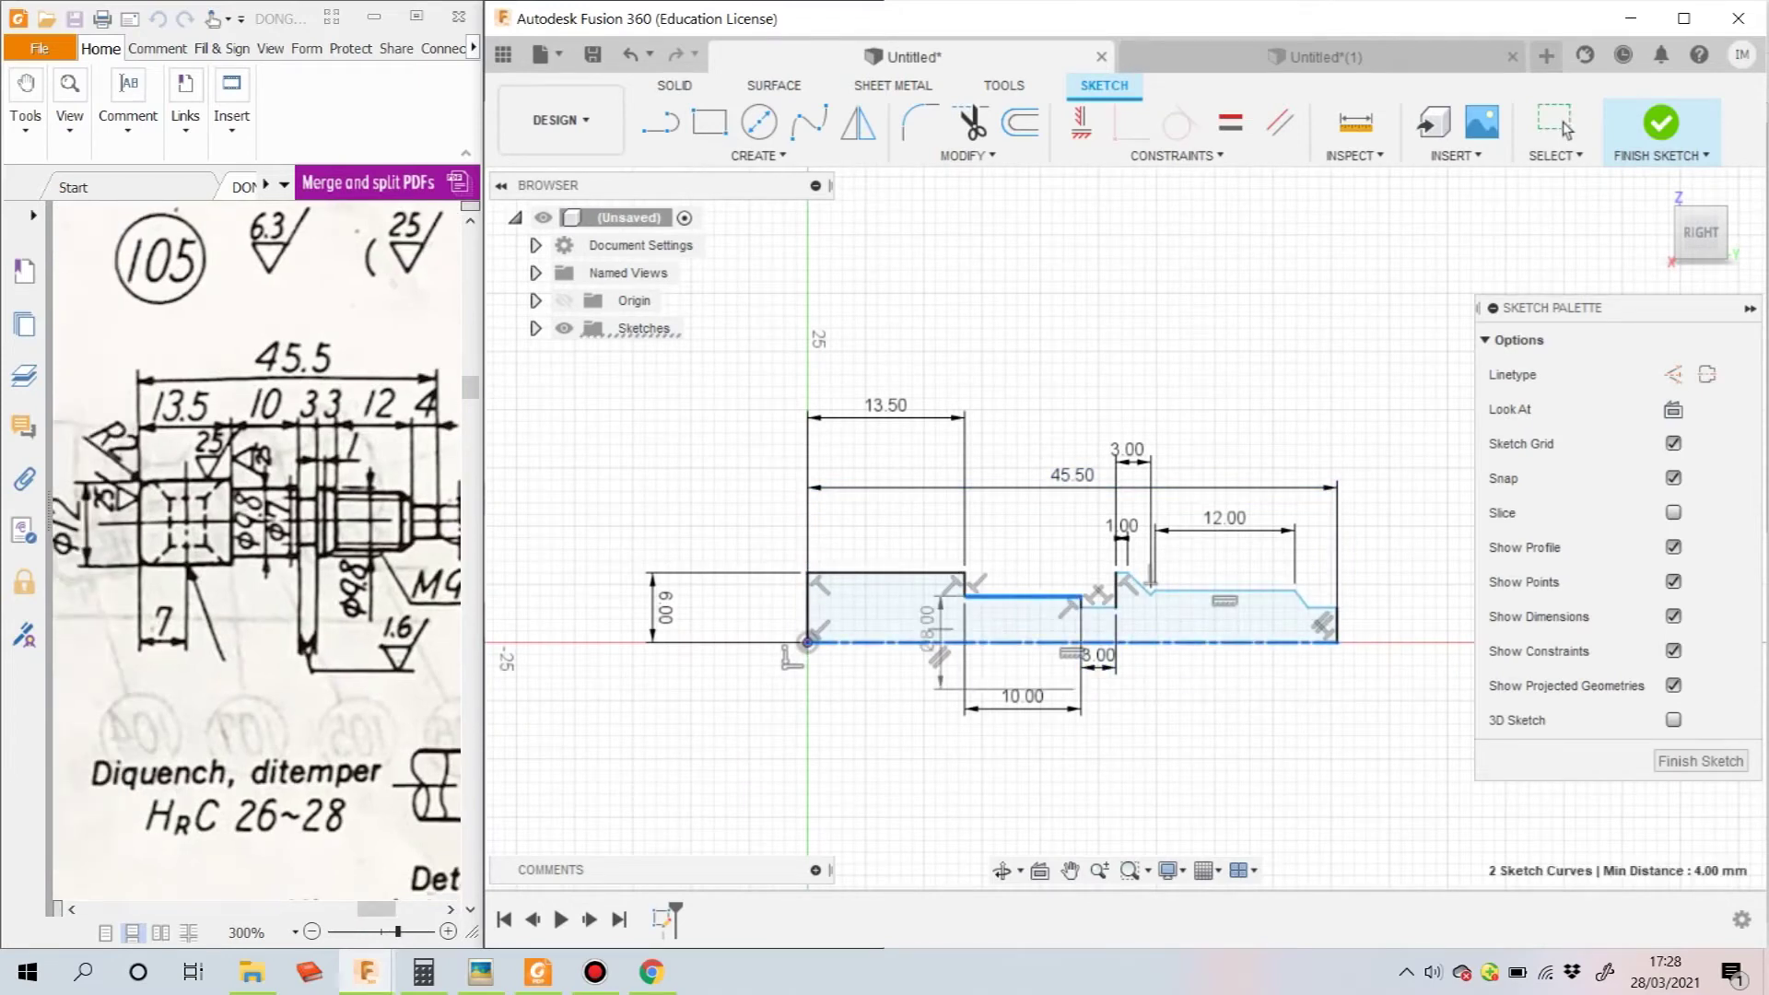
pyautogui.click(889, 627)
pyautogui.write('9.8')
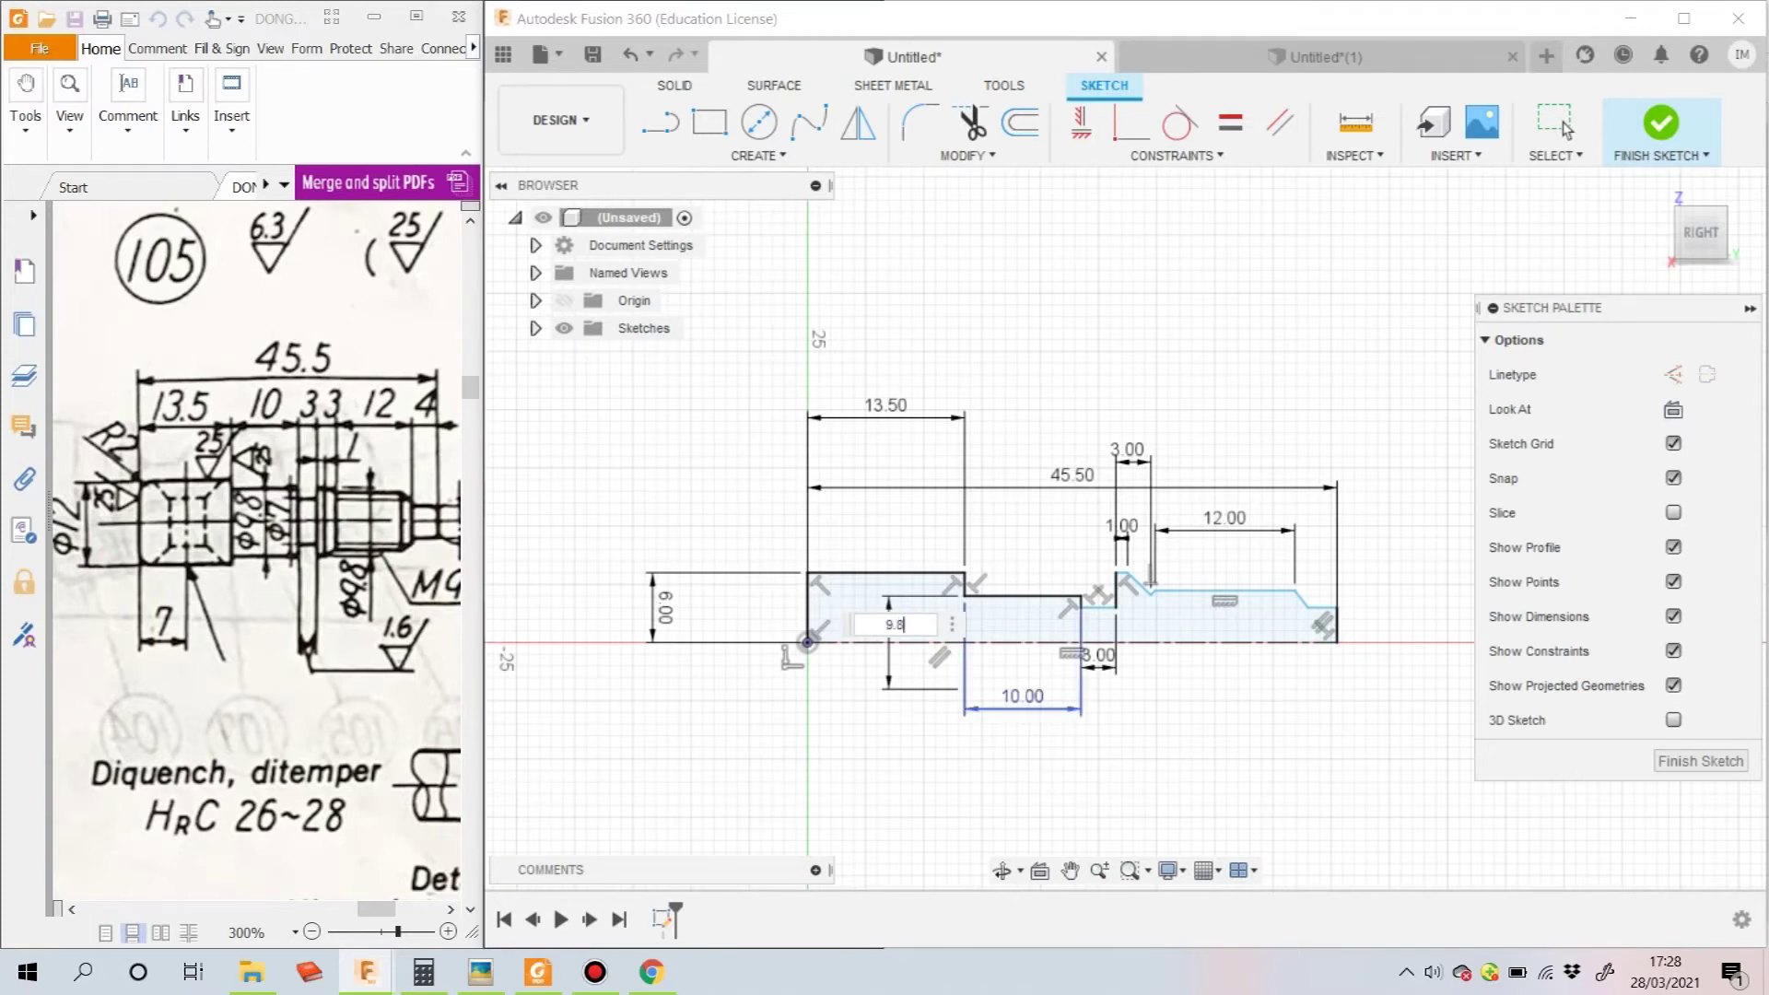
pyautogui.press('Return')
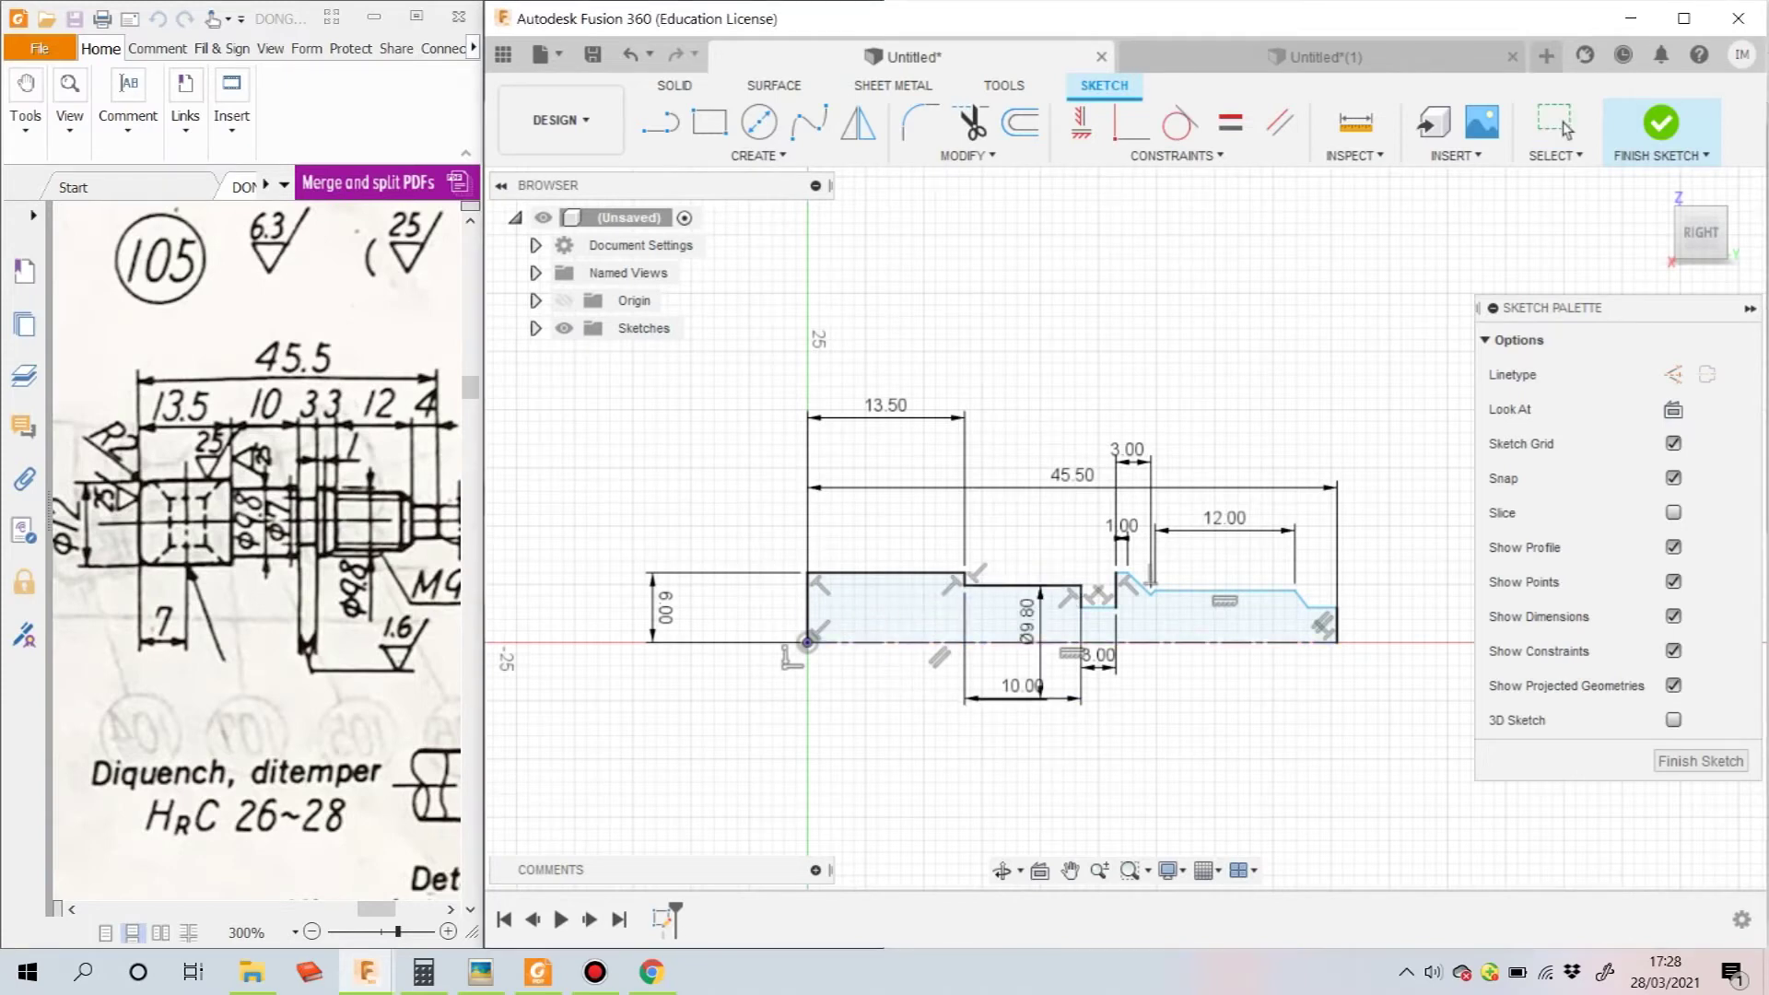
pyautogui.click(1099, 608)
pyautogui.click(1050, 642)
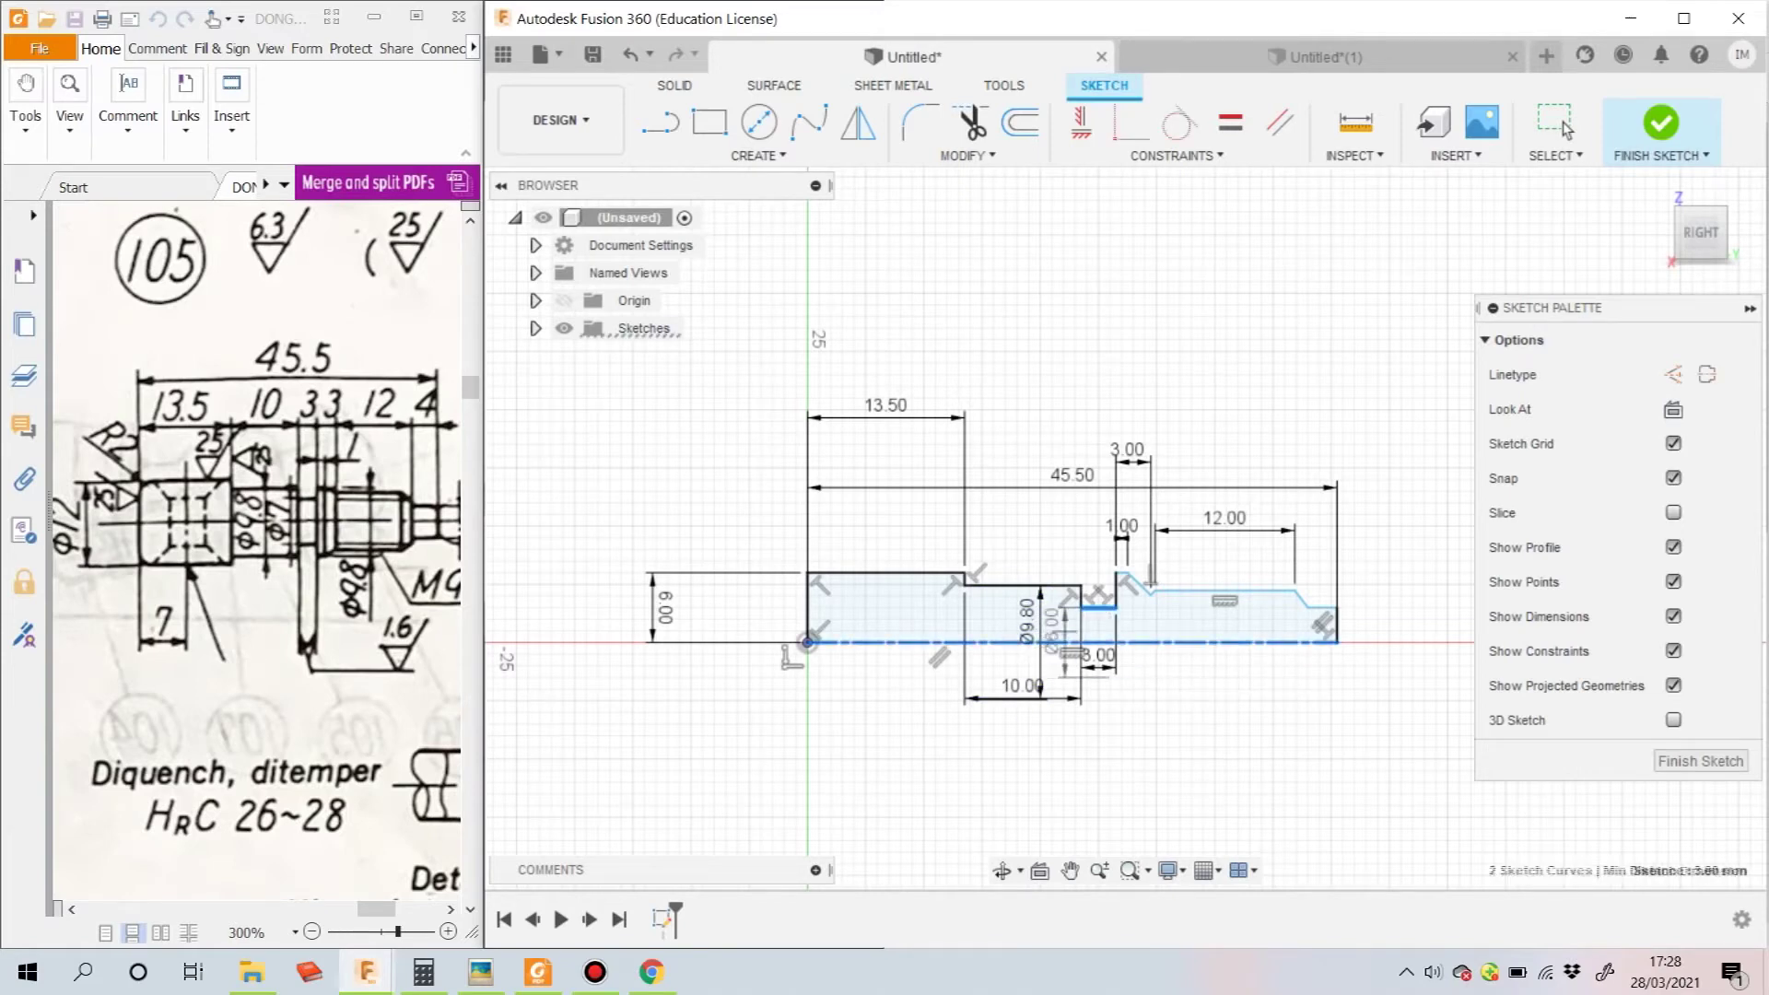
pyautogui.click(1154, 634)
pyautogui.press('Return')
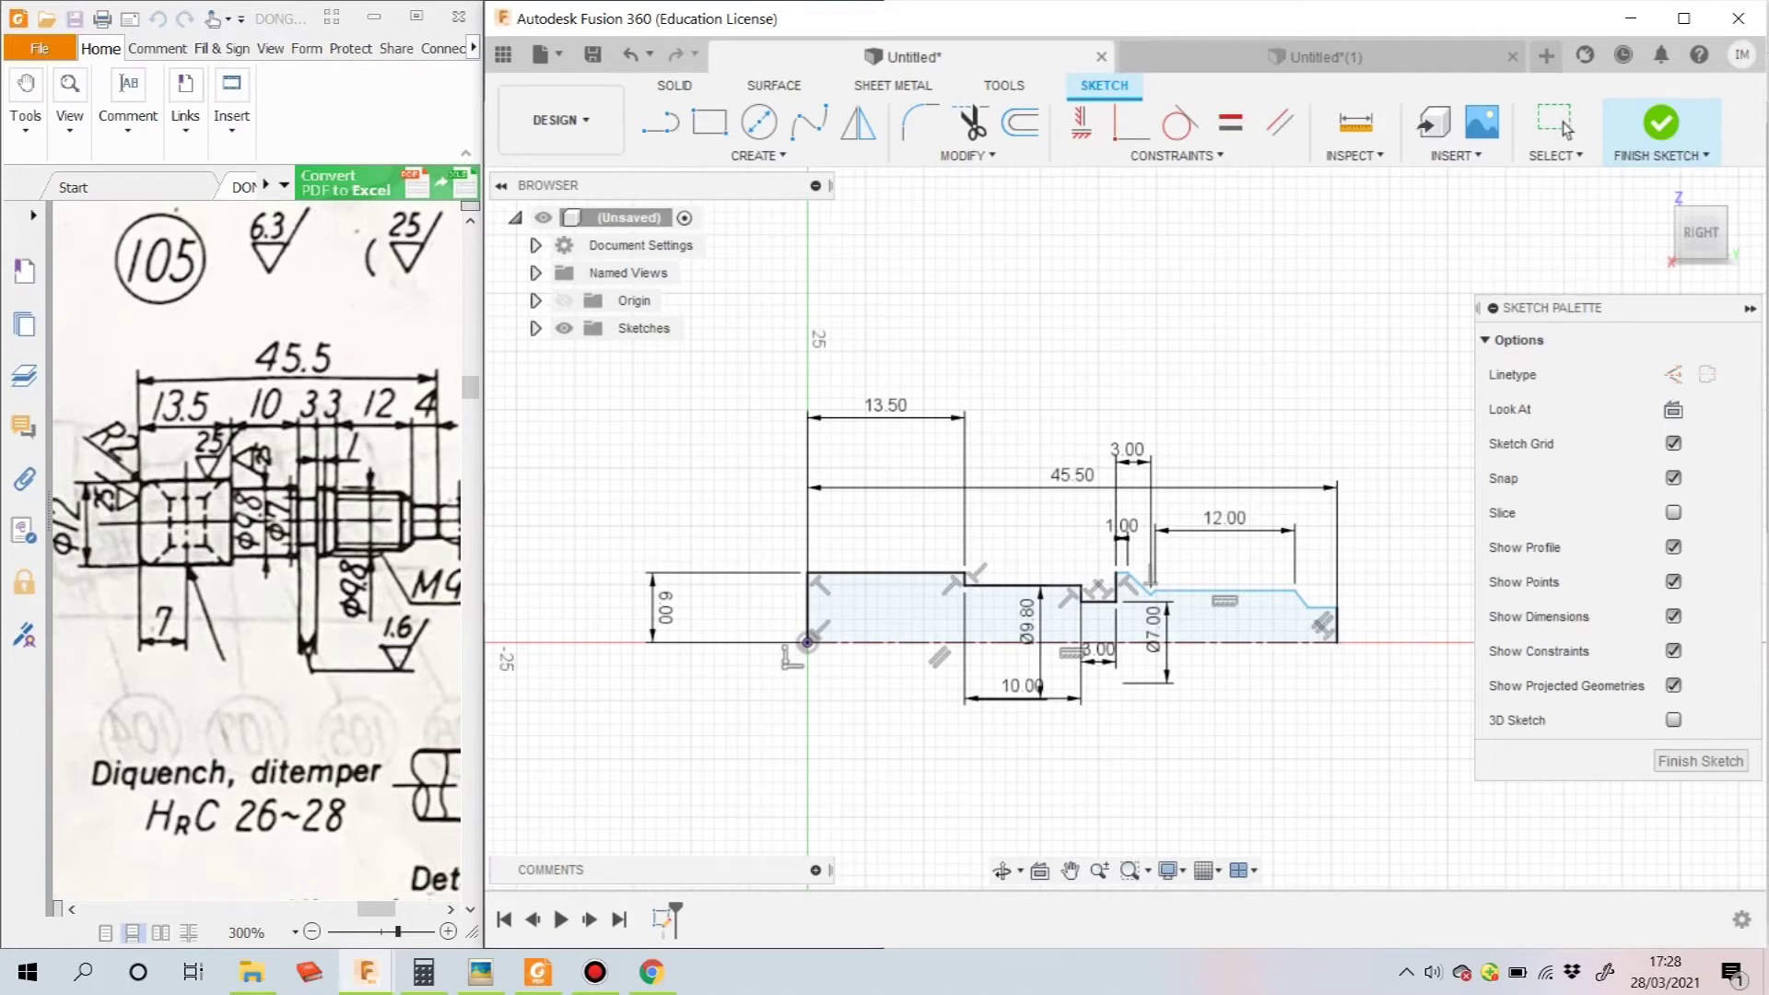
# Dimension the 12 mm section to Ø9.8 against the centerline
pyautogui.click(1191, 591)
pyautogui.click(1225, 642)
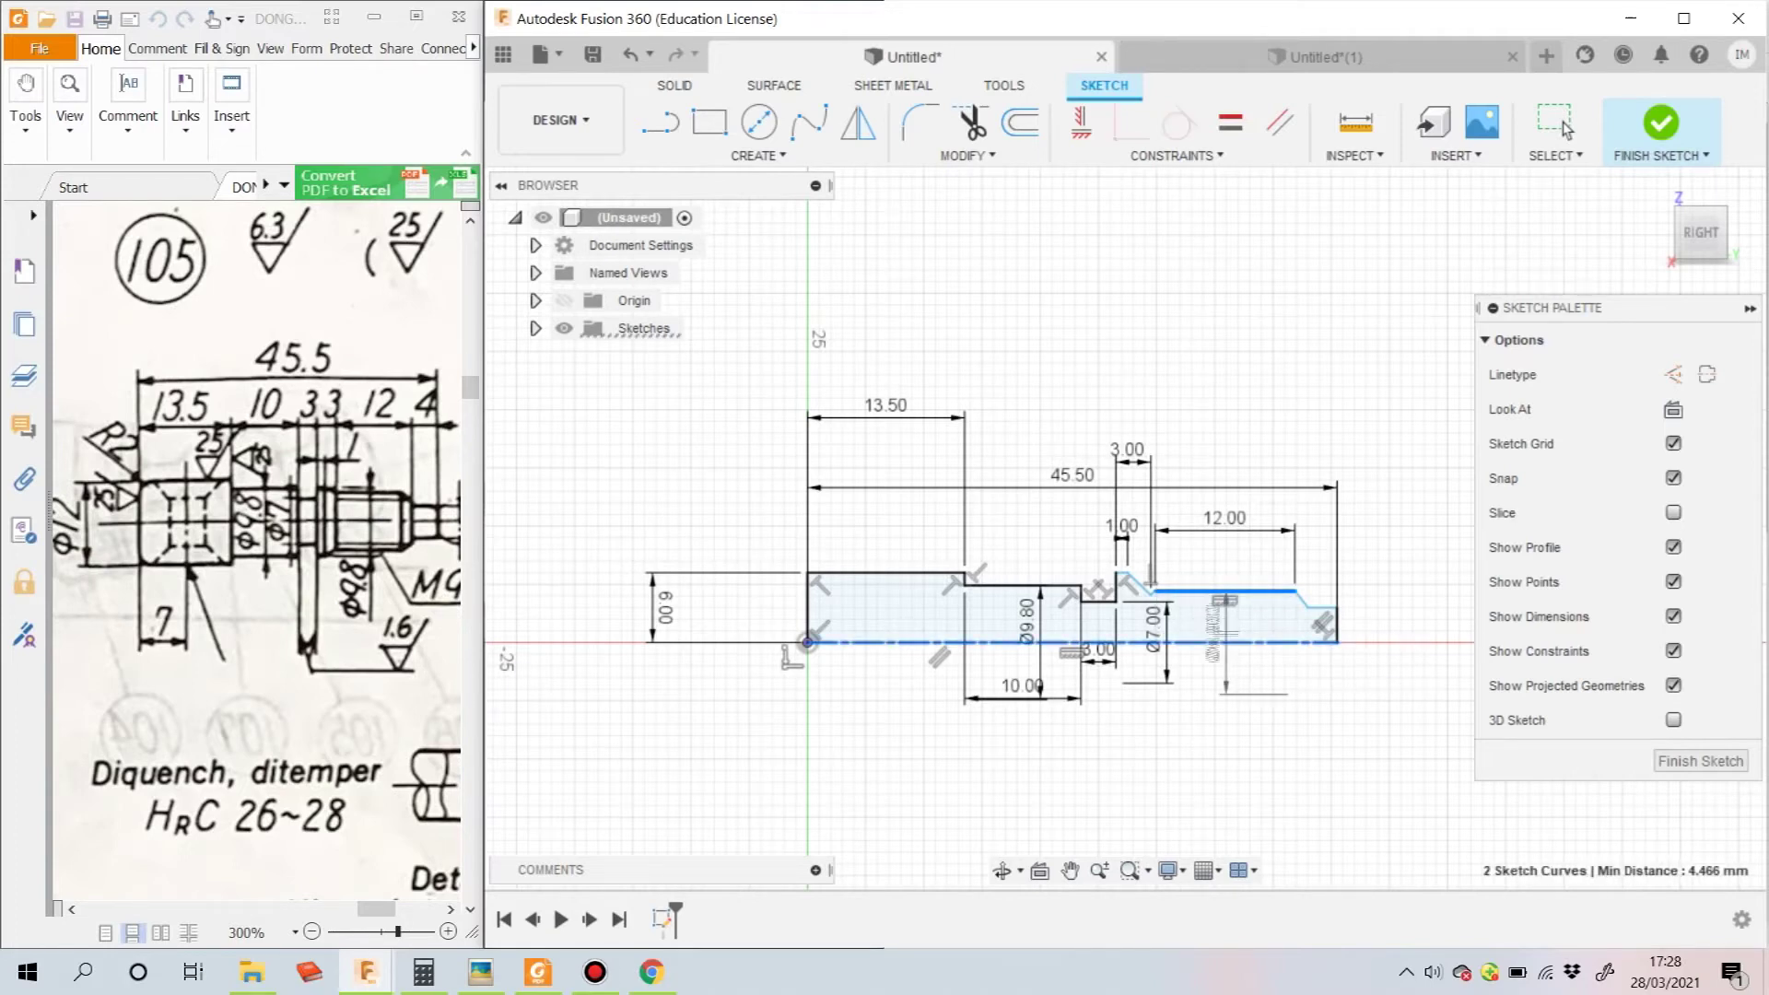
pyautogui.write('9.8')
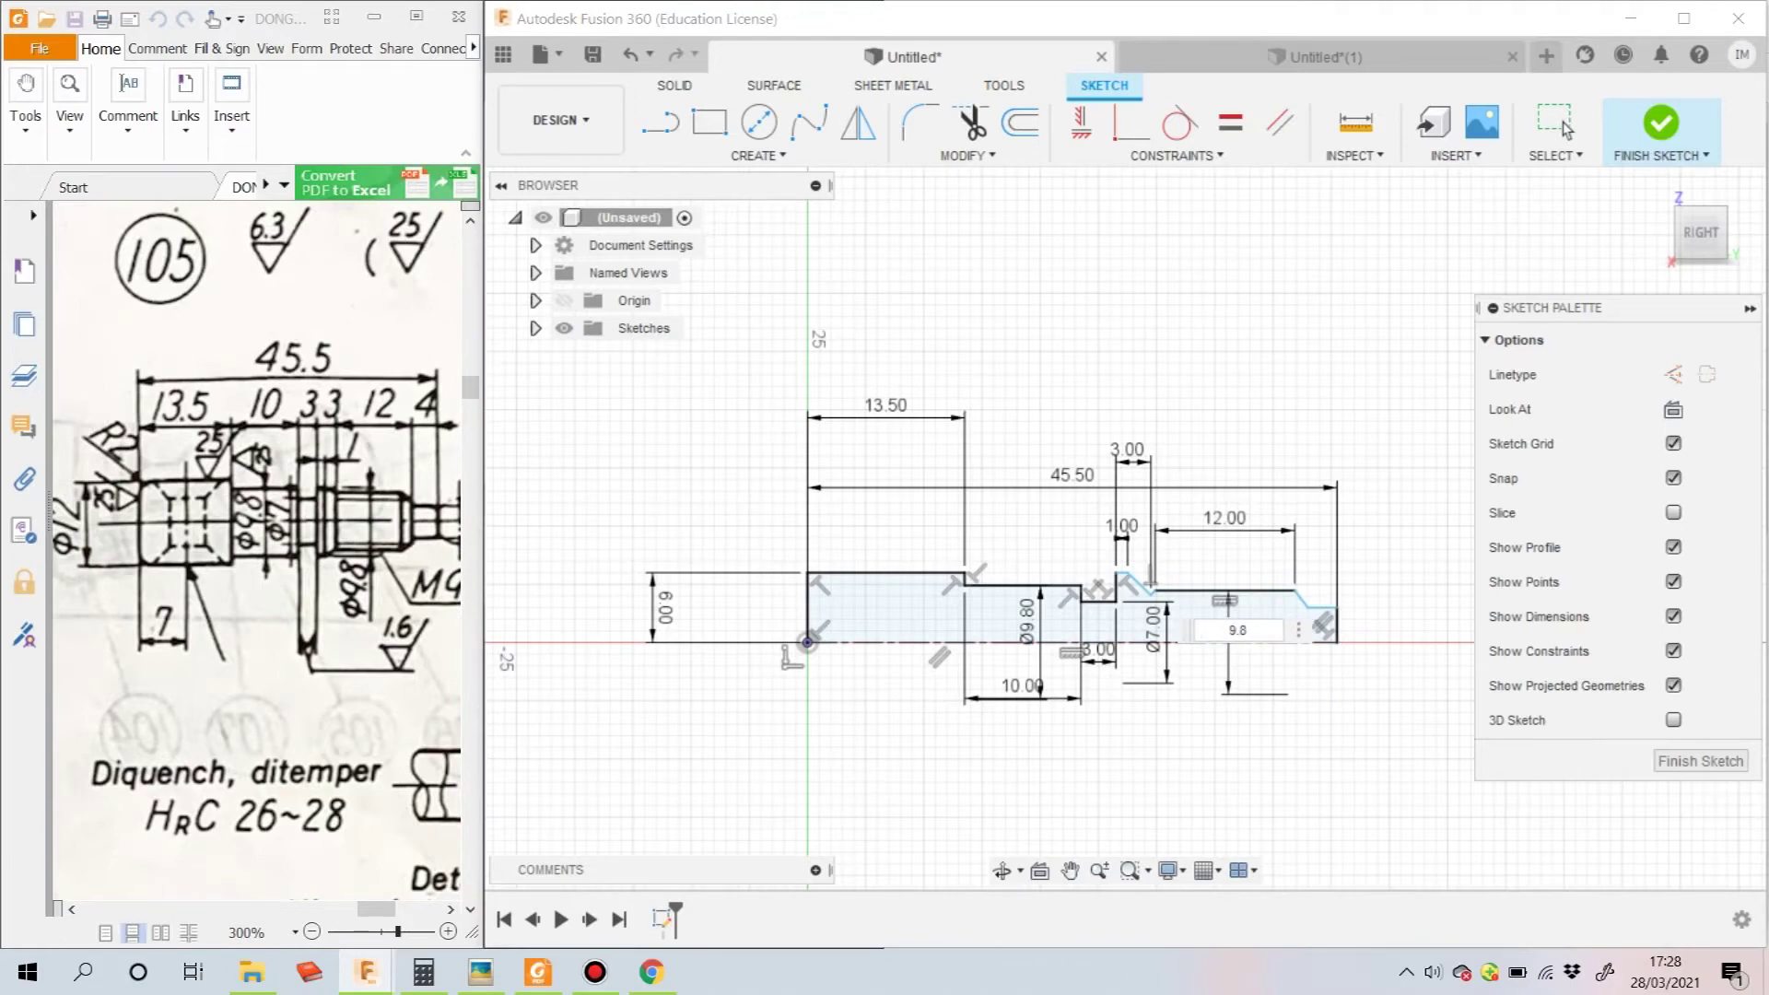
pyautogui.click(1135, 686)
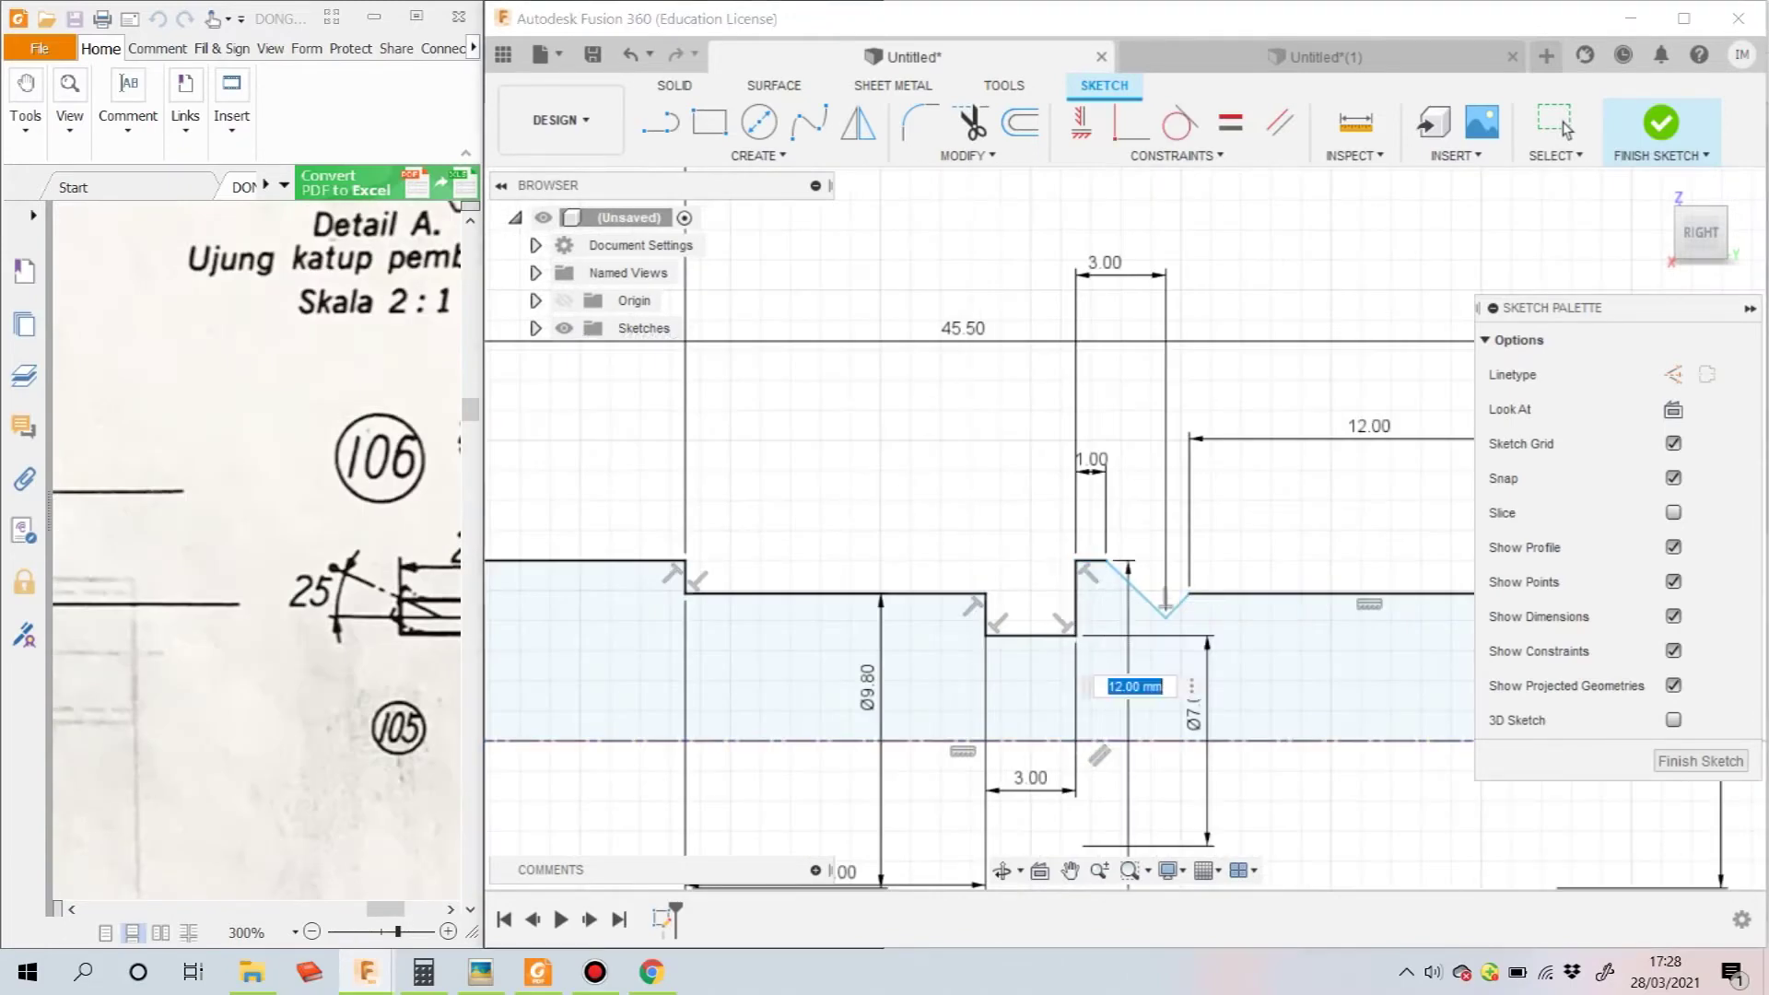
pyautogui.write('Ø9.80')
pyautogui.press('Return')
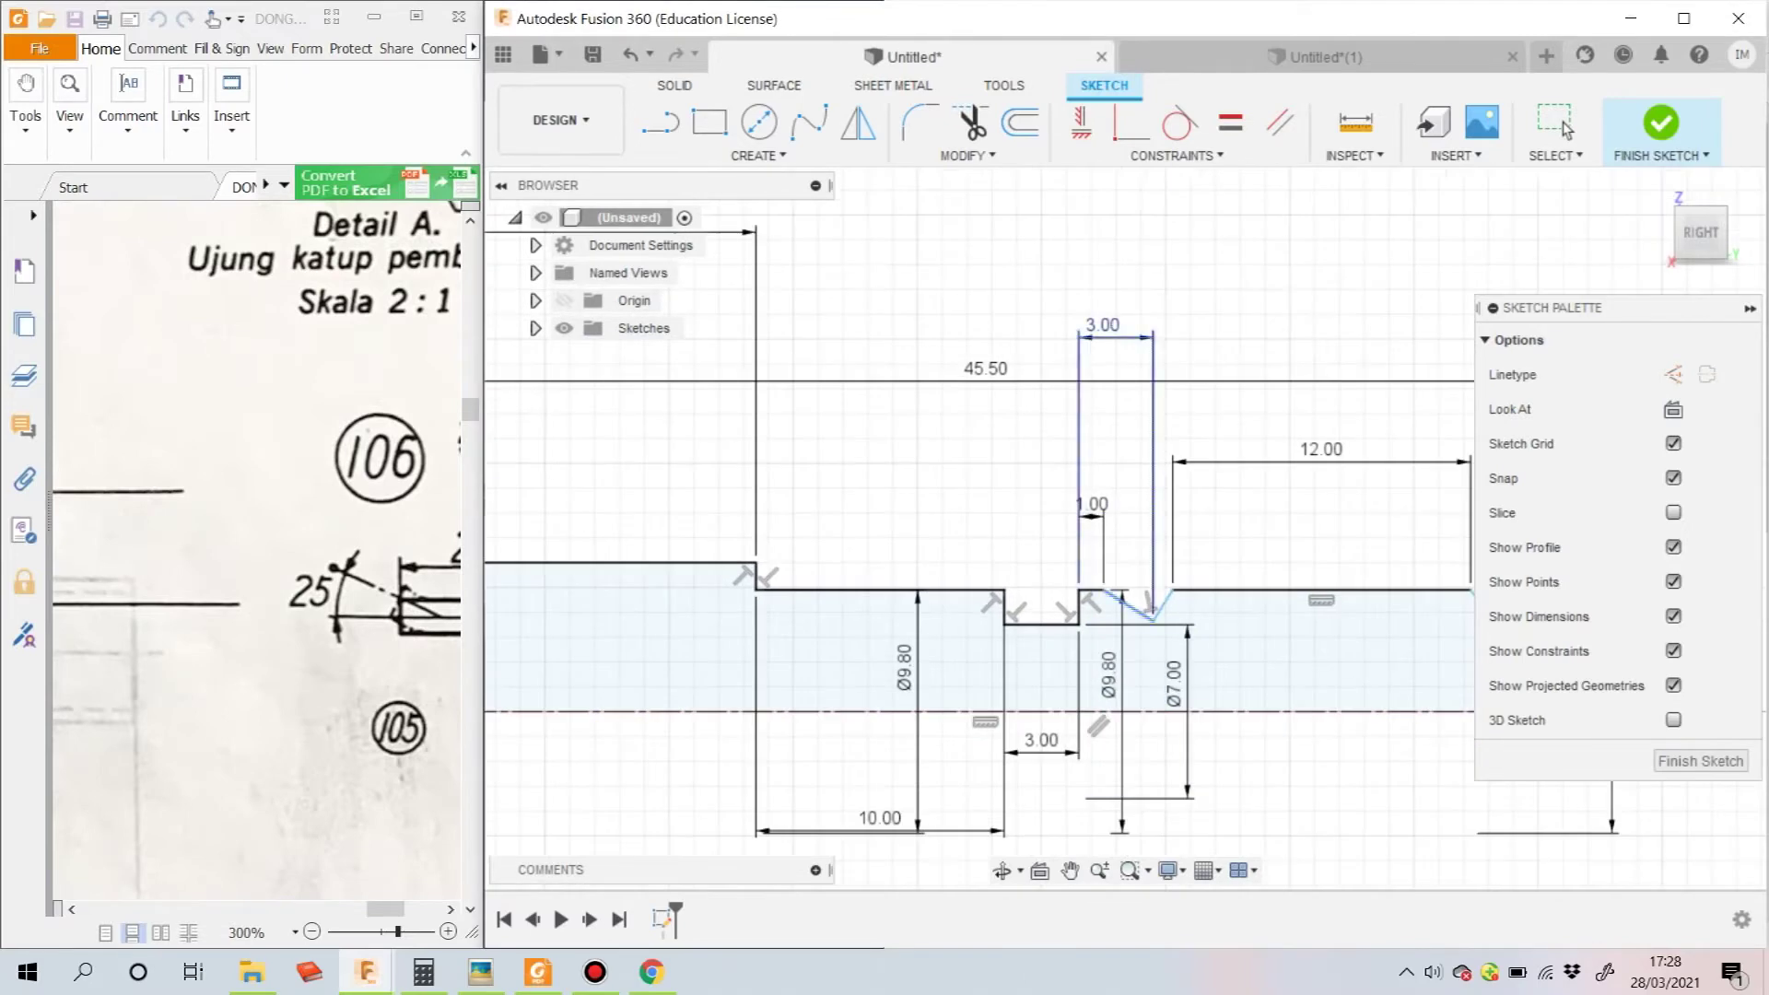
pyautogui.scroll(-1, 1149, 608)
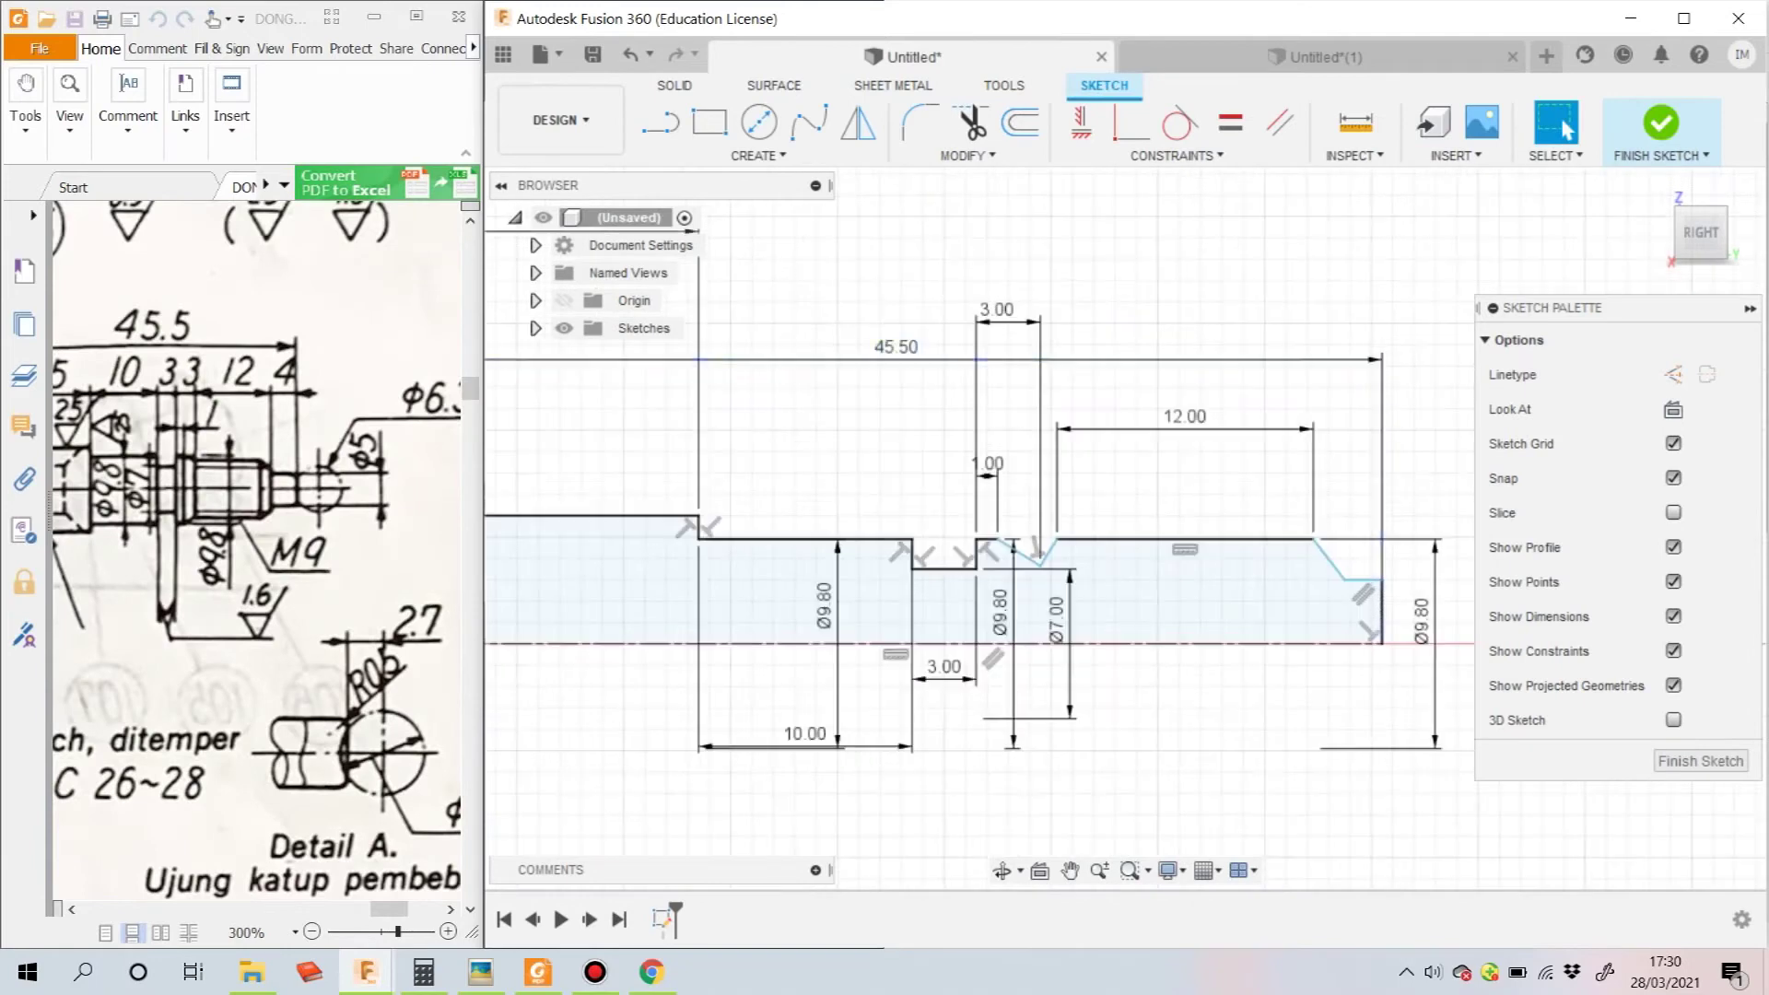
# Set the right end diameter with the expression 9.8-1.6 (Ø8.20)
pyautogui.click(1435, 623)
pyautogui.write('9.8-1.6 mm')
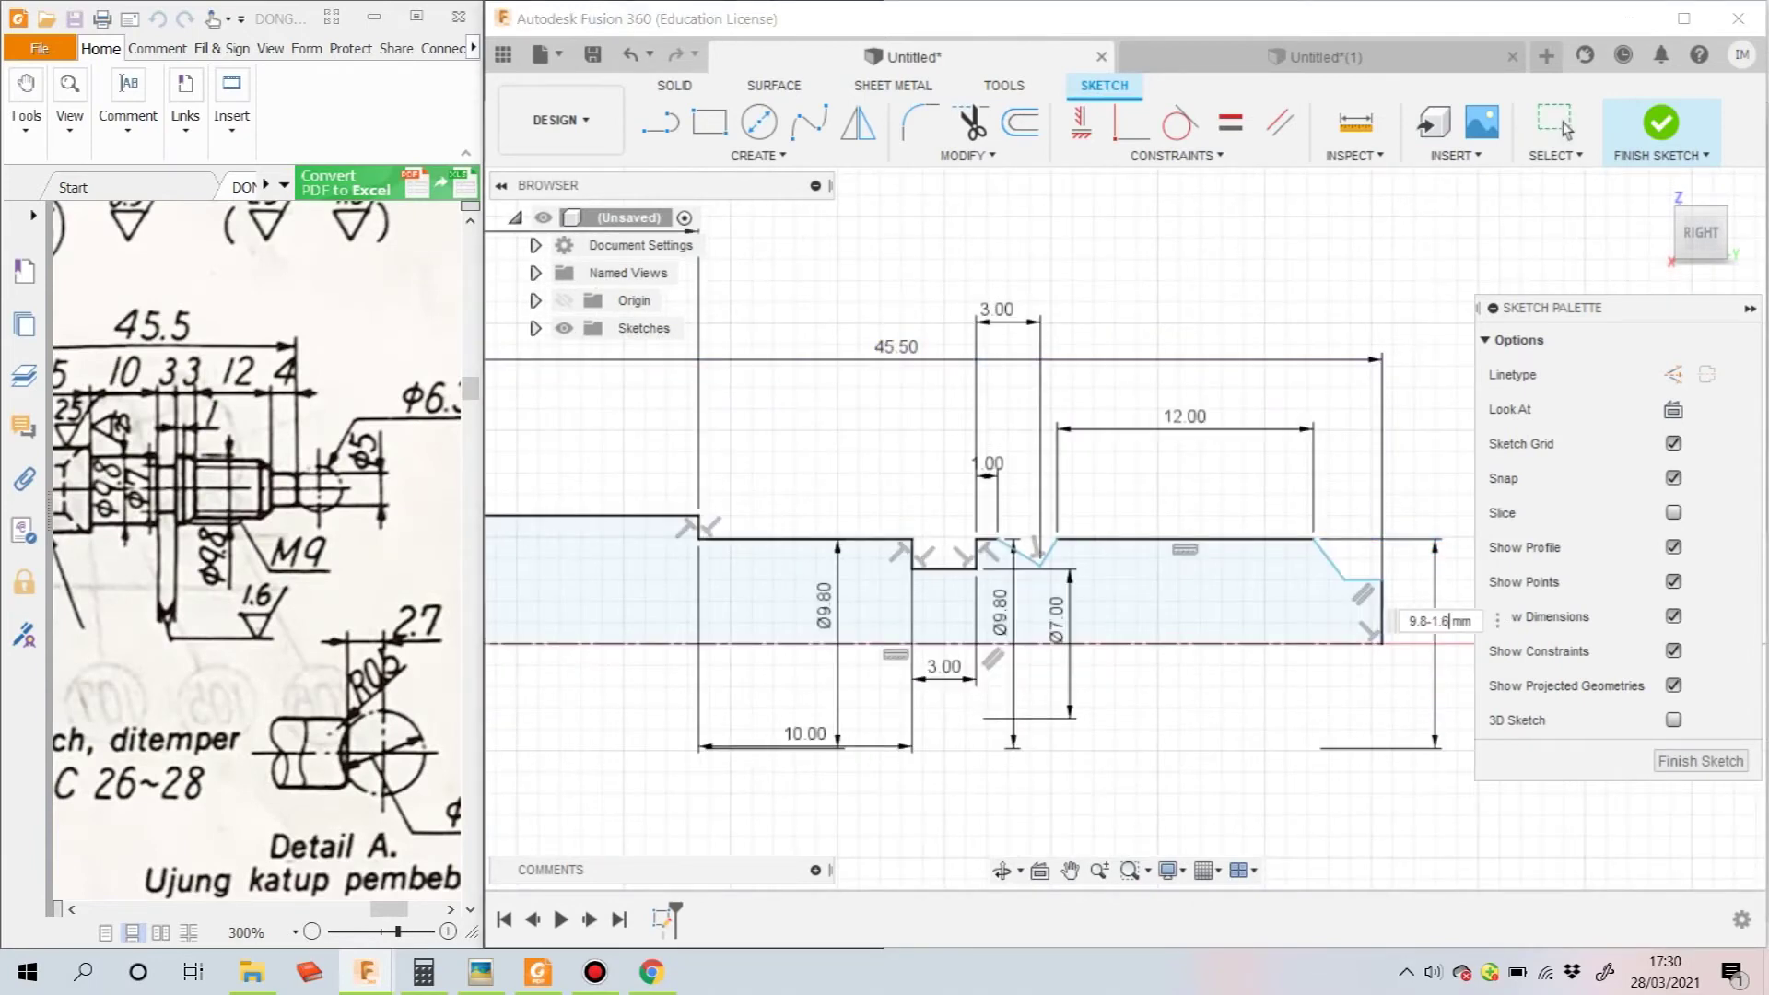
pyautogui.press('Return')
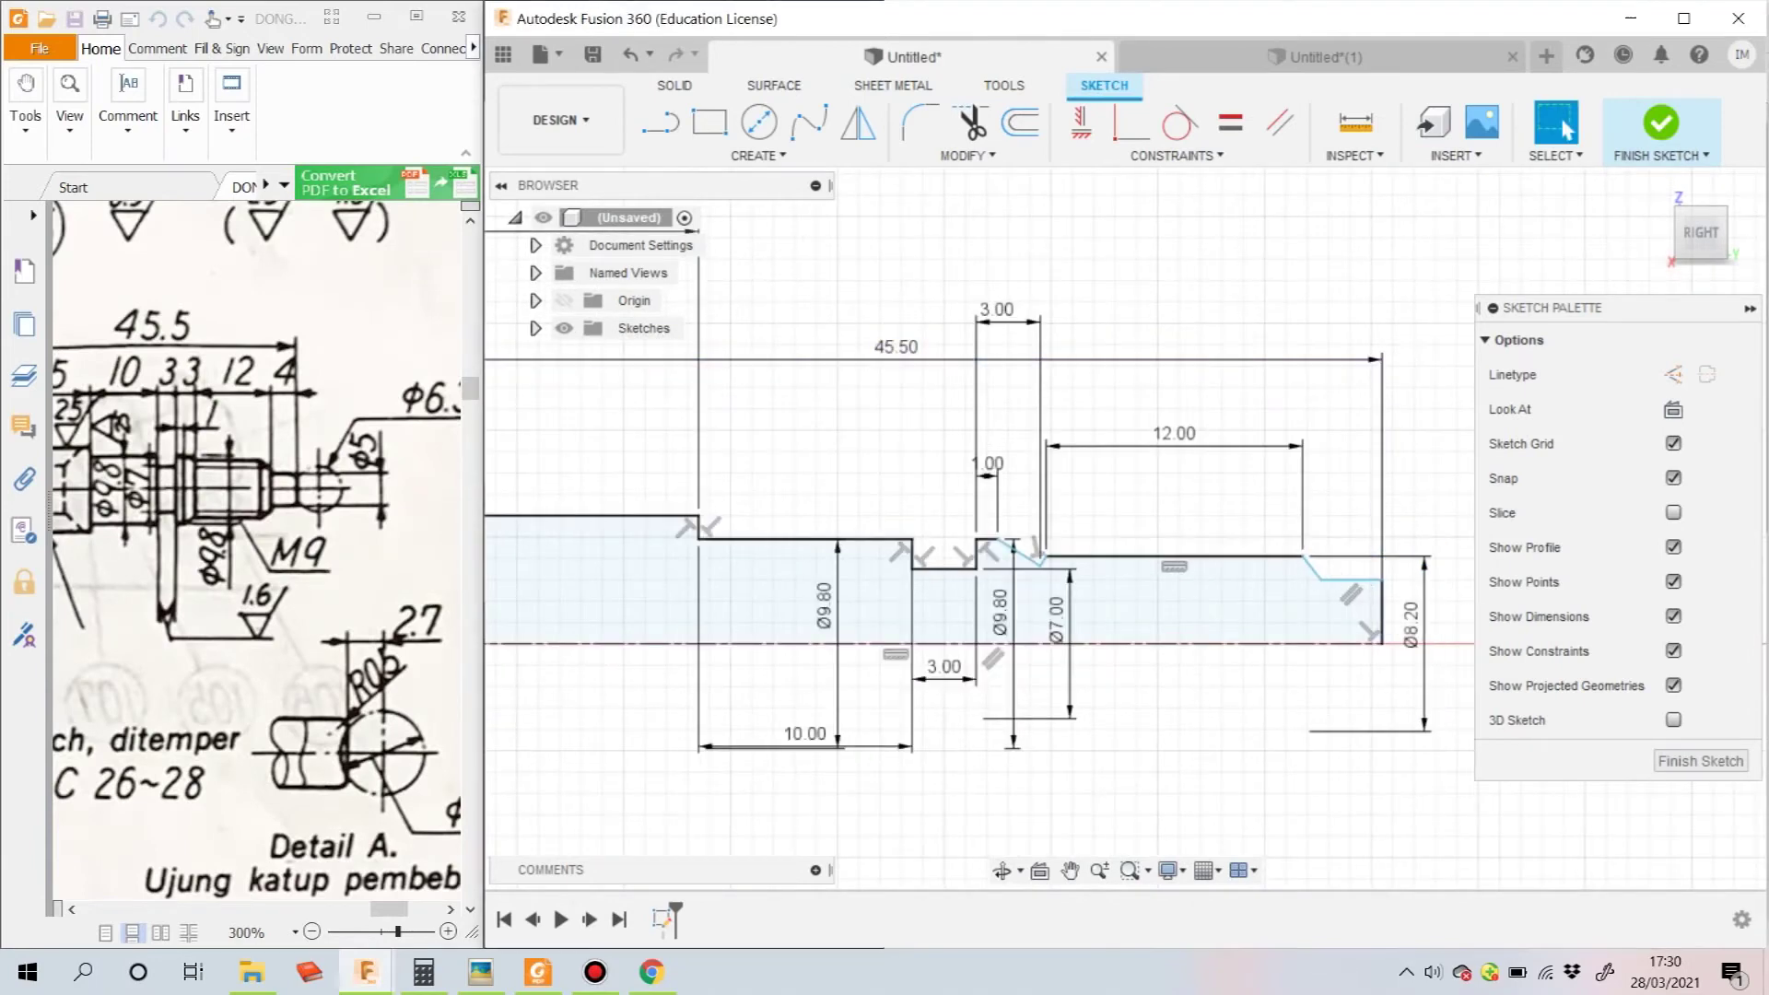
pyautogui.scroll(1, 1079, 575)
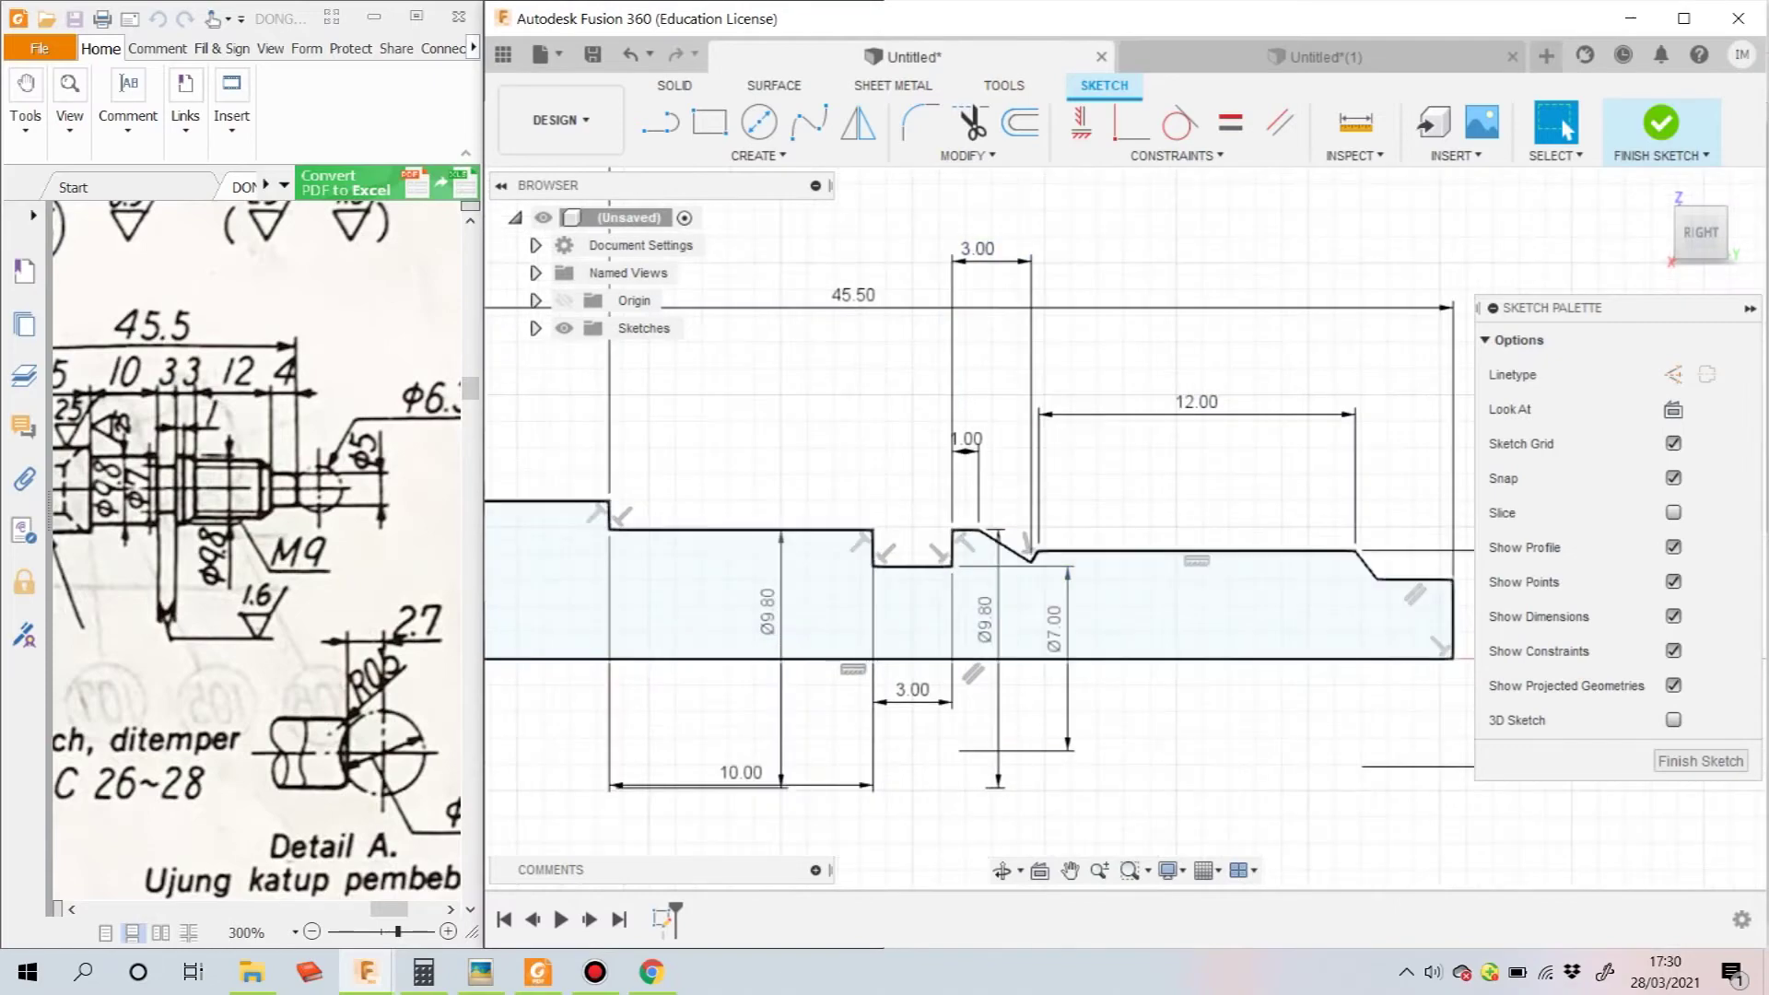
pyautogui.scroll(2, 1046, 561)
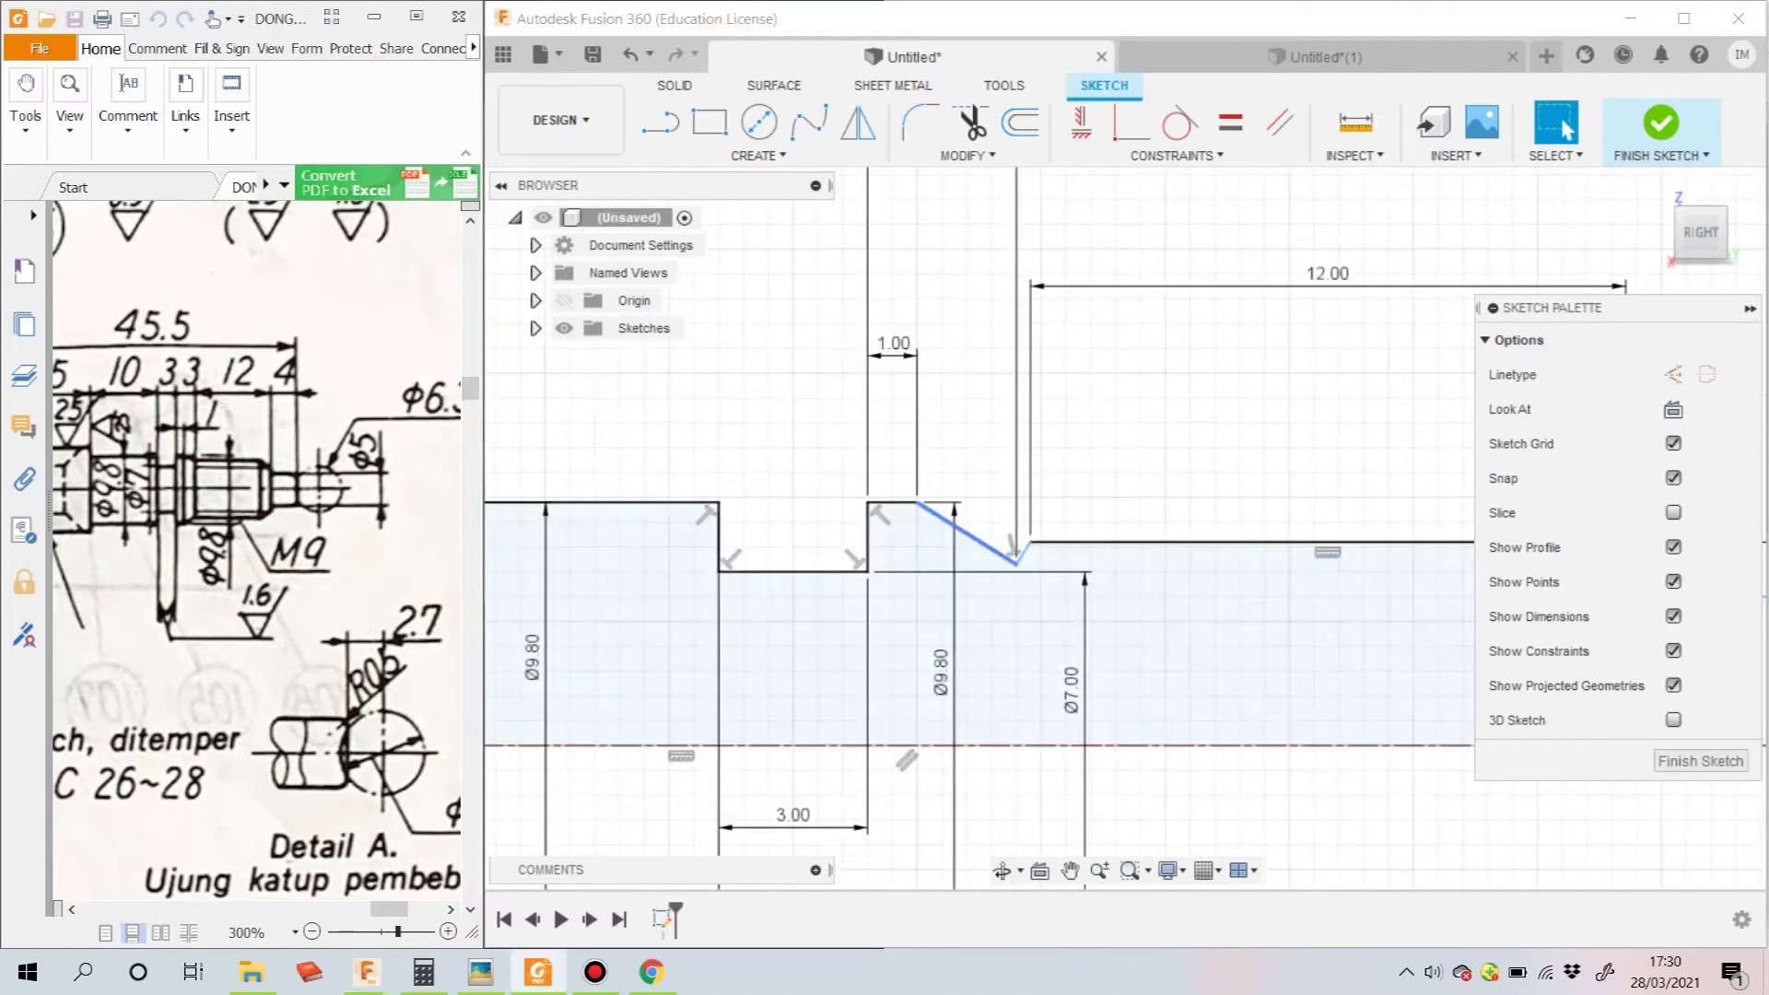
# Redraw the notch slope from the notch corner to the Ø7 step and trim leftovers
pyautogui.press('Delete')
pyautogui.scroll(-1, 1097, 751)
pyautogui.press('l')
pyautogui.click(934, 525)
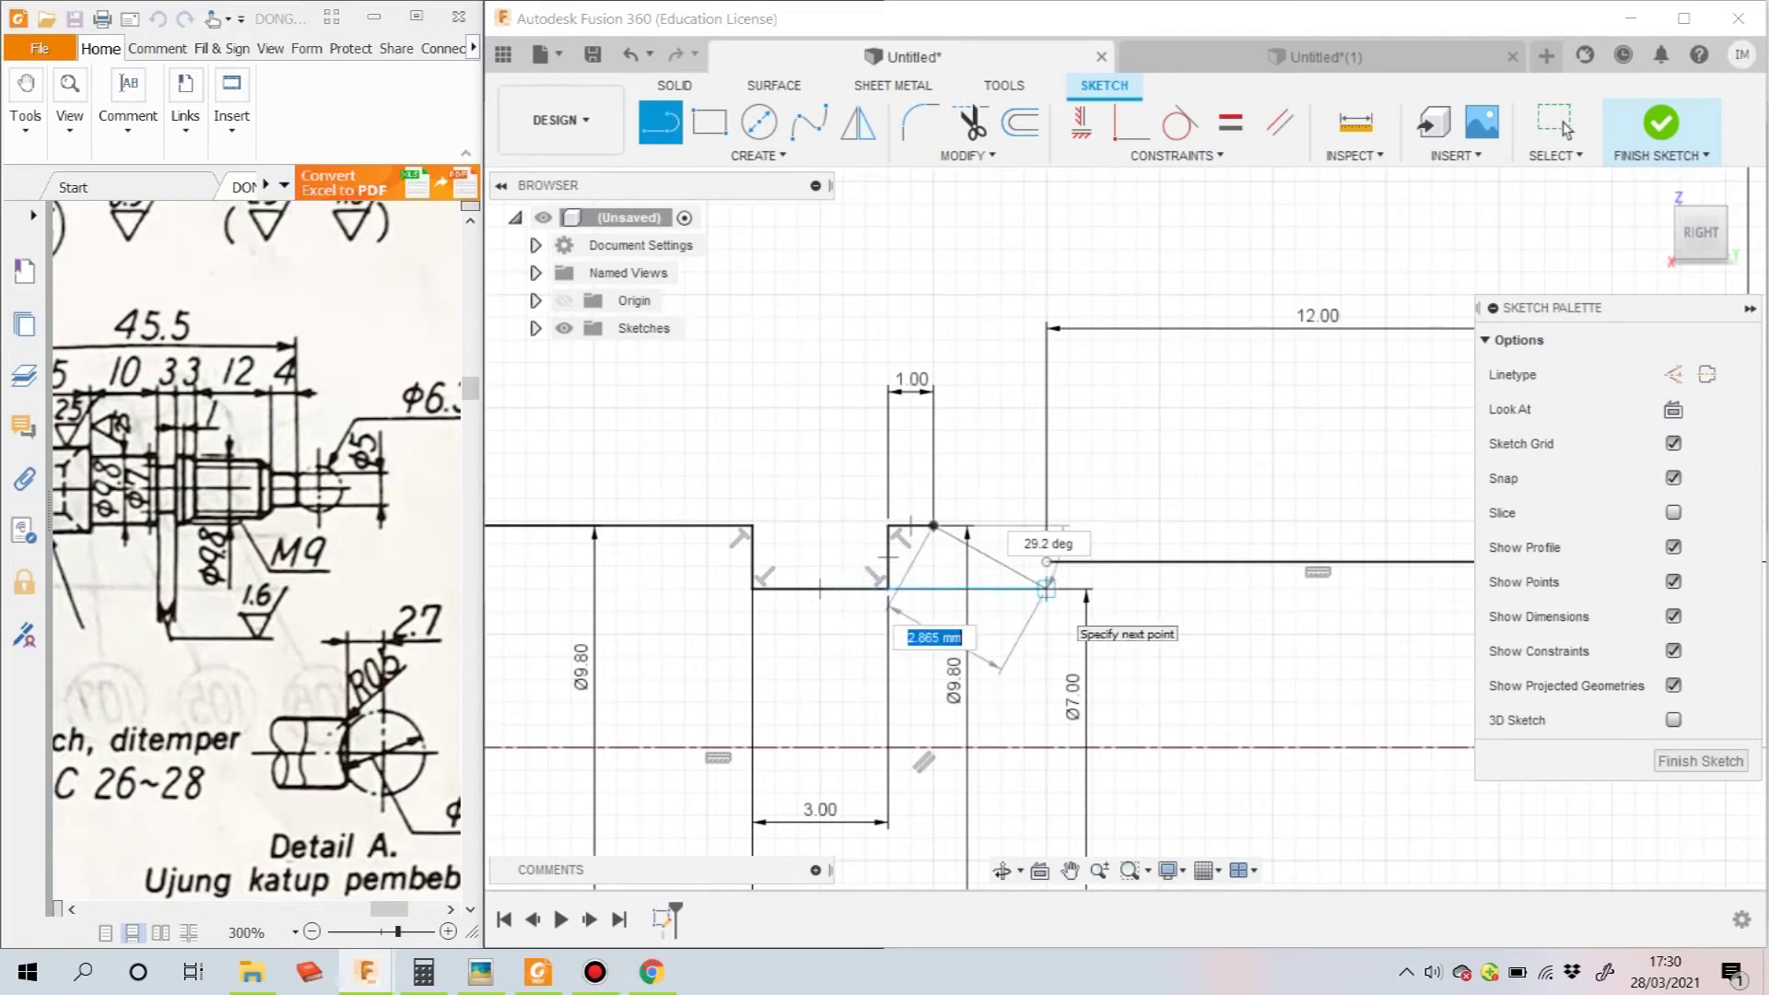
pyautogui.click(1046, 585)
pyautogui.press('Escape')
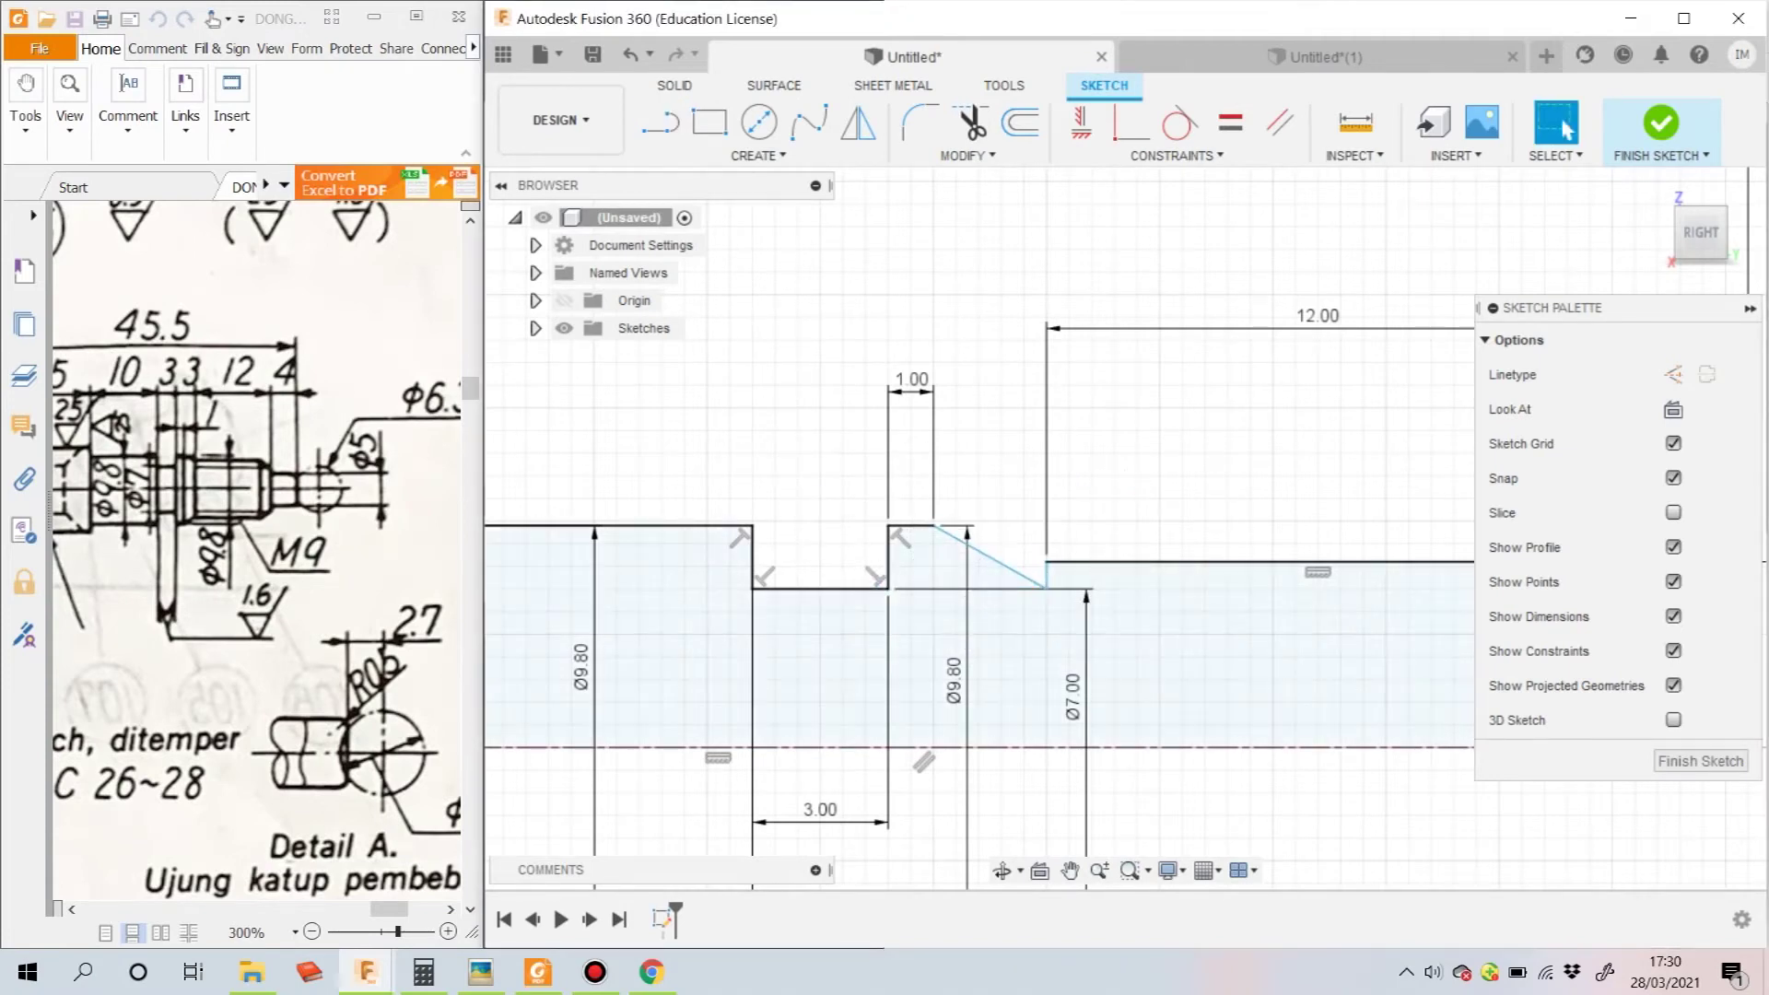
pyautogui.scroll(-4, 1087, 461)
pyautogui.scroll(4, 995, 419)
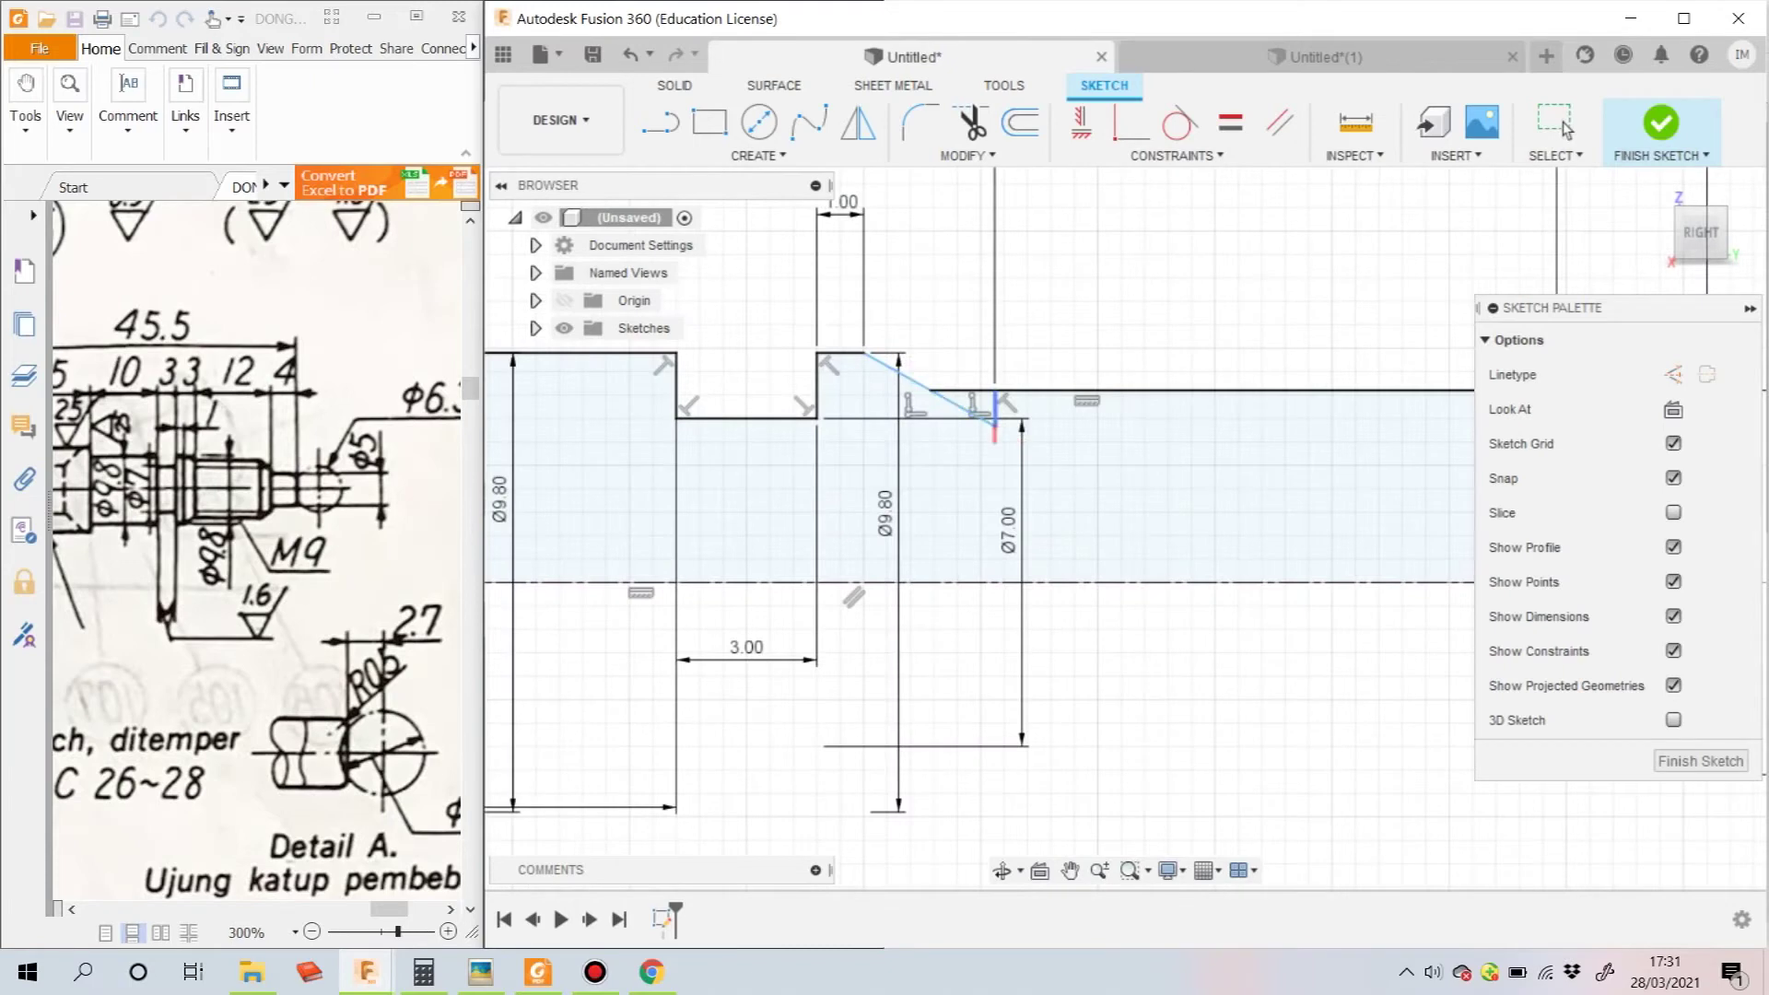
pyautogui.click(970, 121)
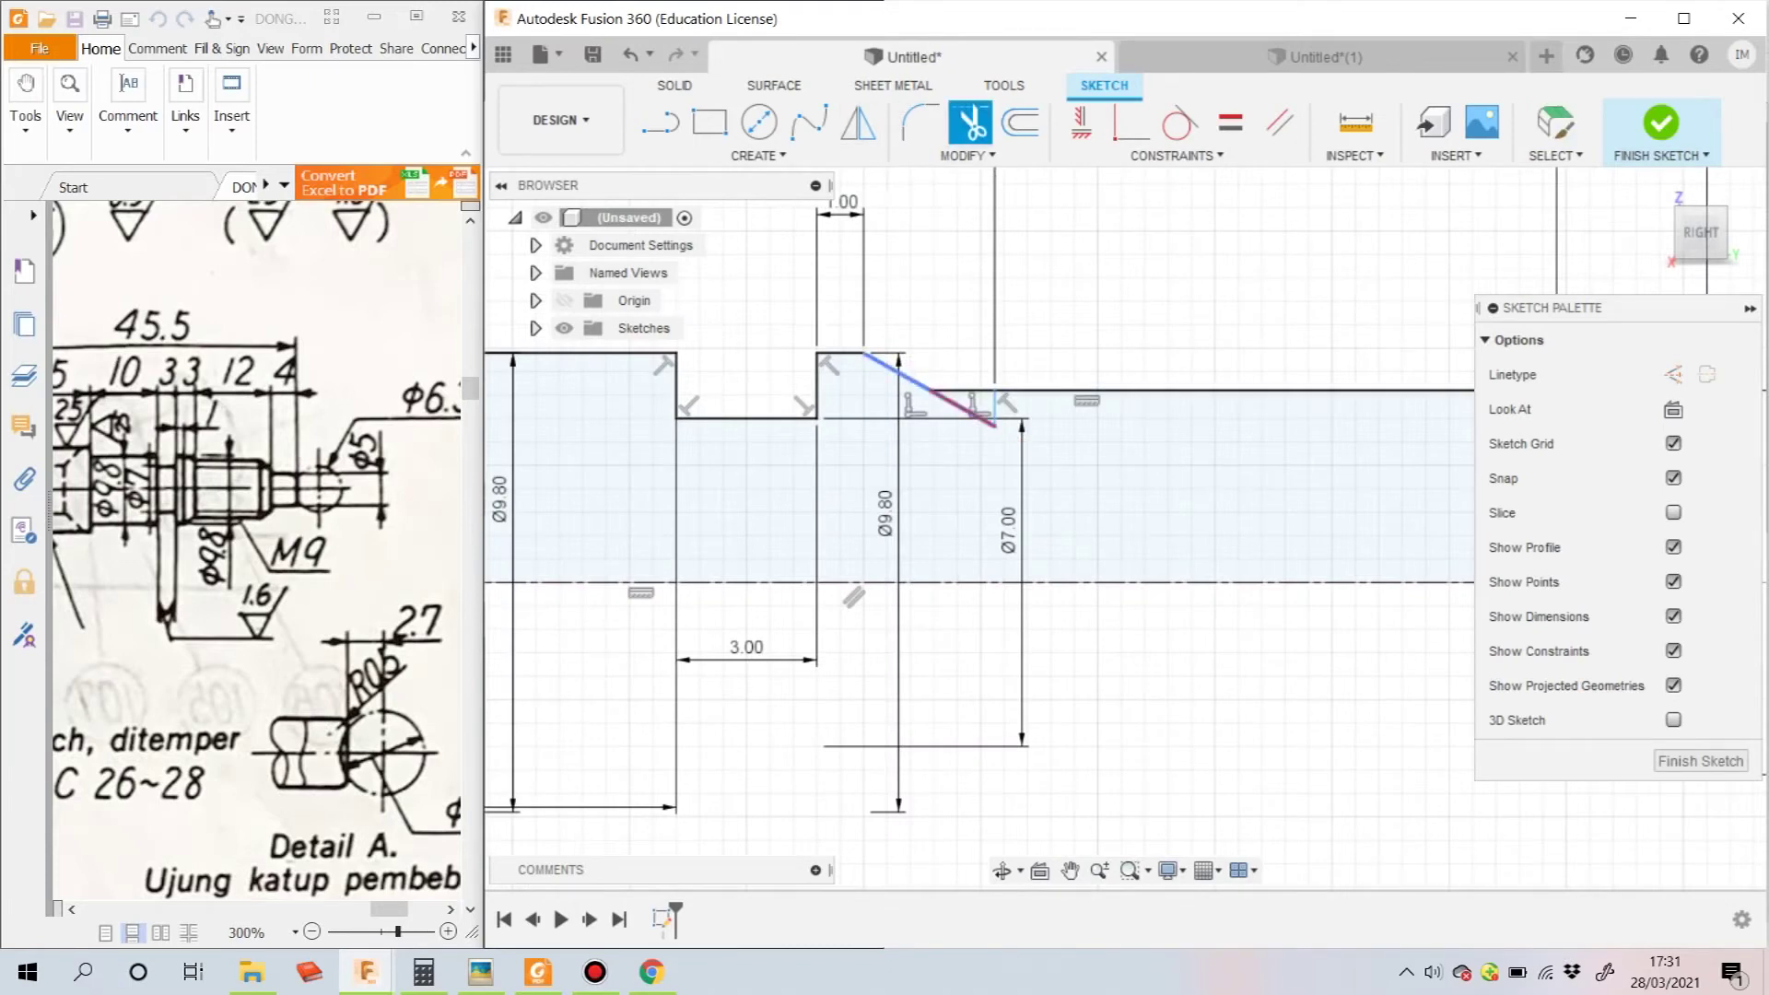
pyautogui.click(994, 424)
pyautogui.click(994, 410)
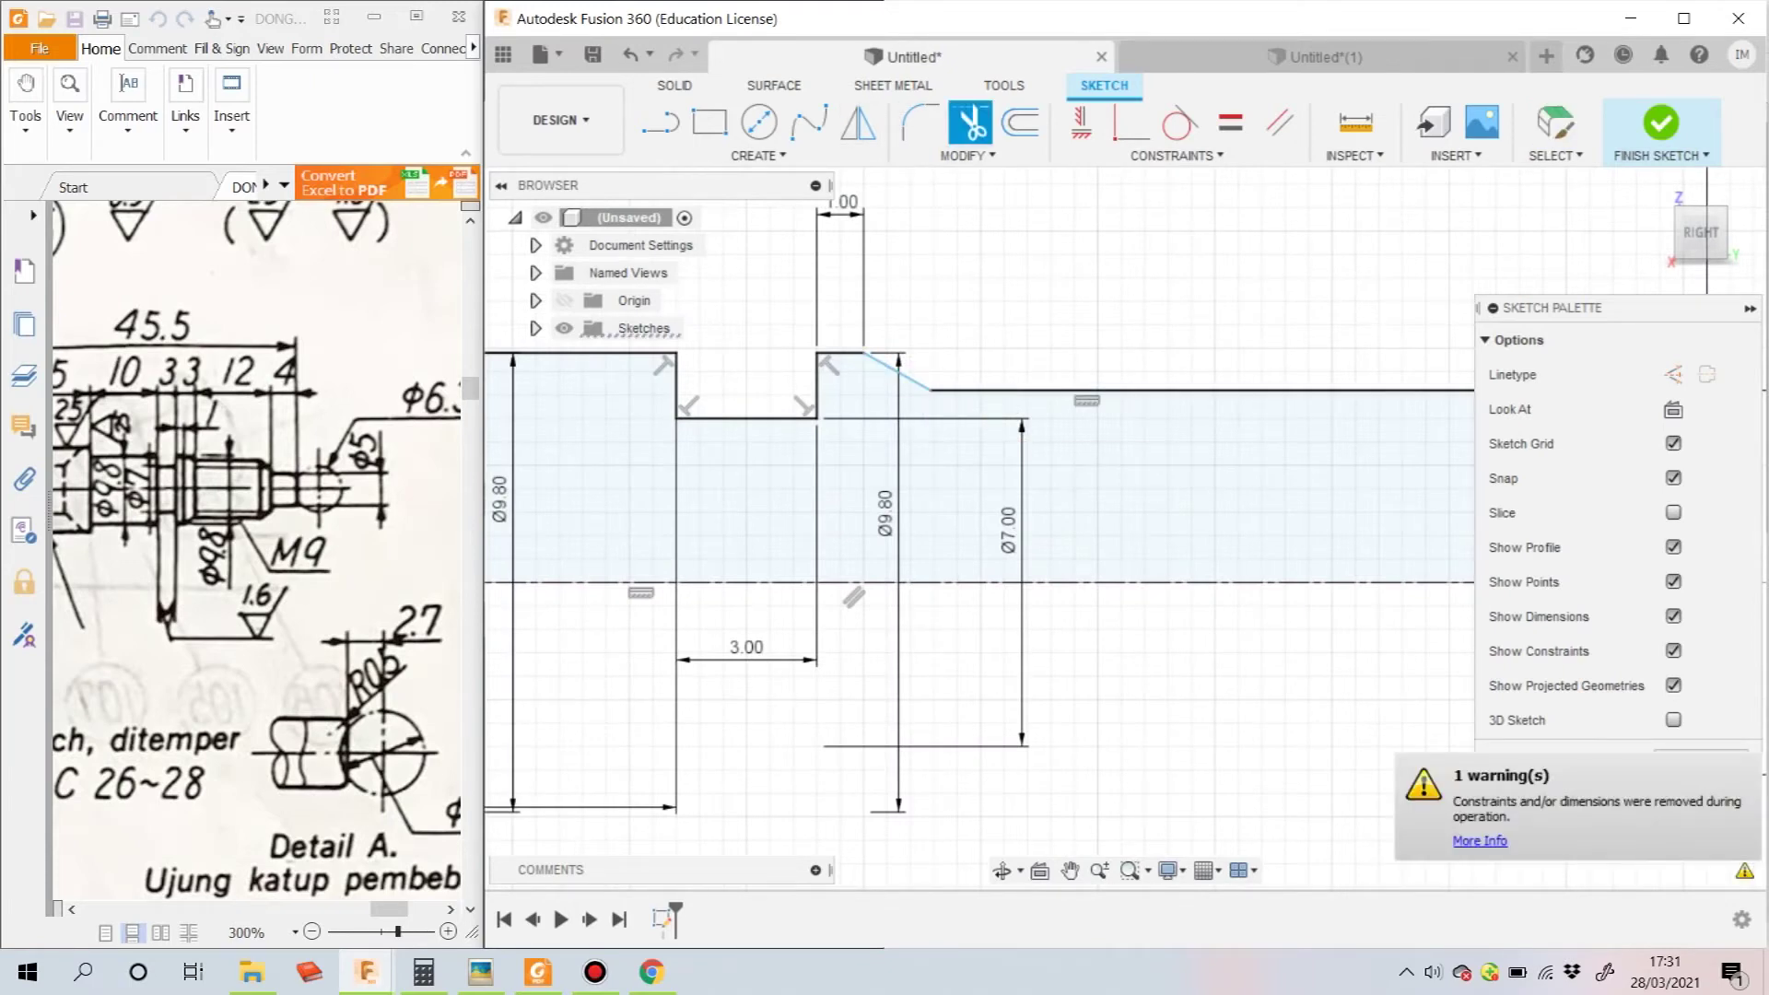
pyautogui.click(1565, 127)
# Dimension the notch slope's end 3 mm from the notch edge
pyautogui.click(931, 390)
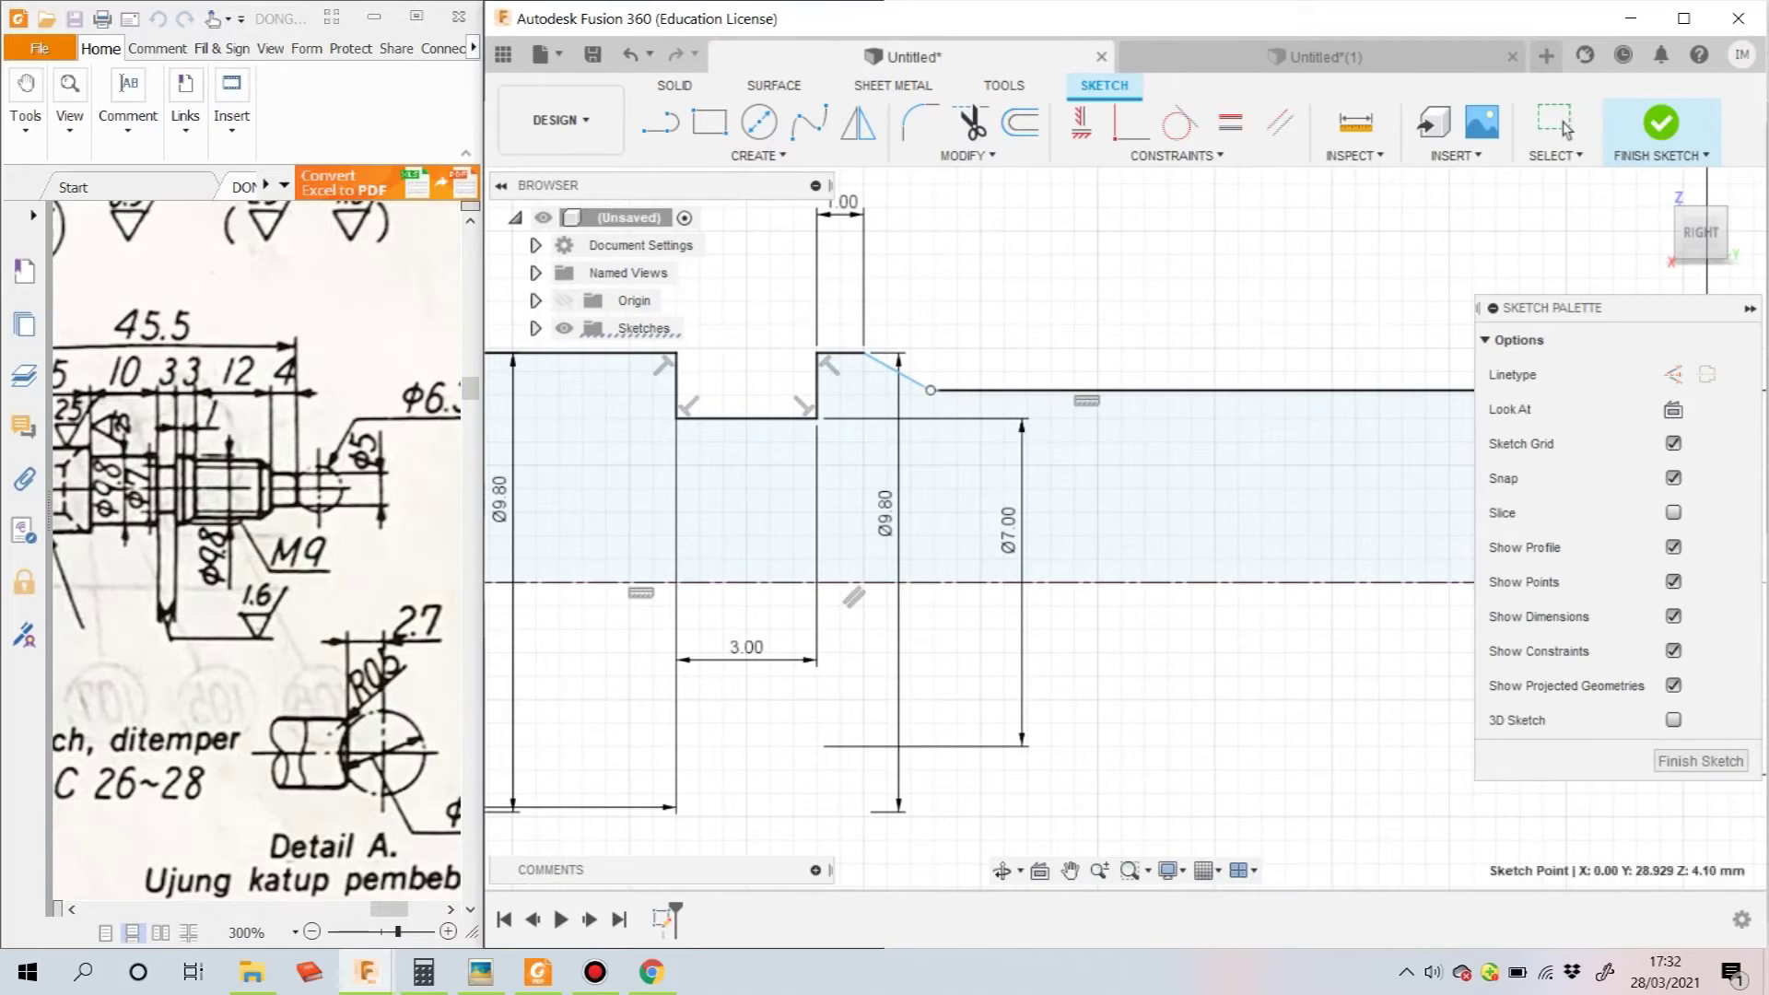
pyautogui.click(818, 387)
pyautogui.scroll(-2, 947, 369)
pyautogui.press('d')
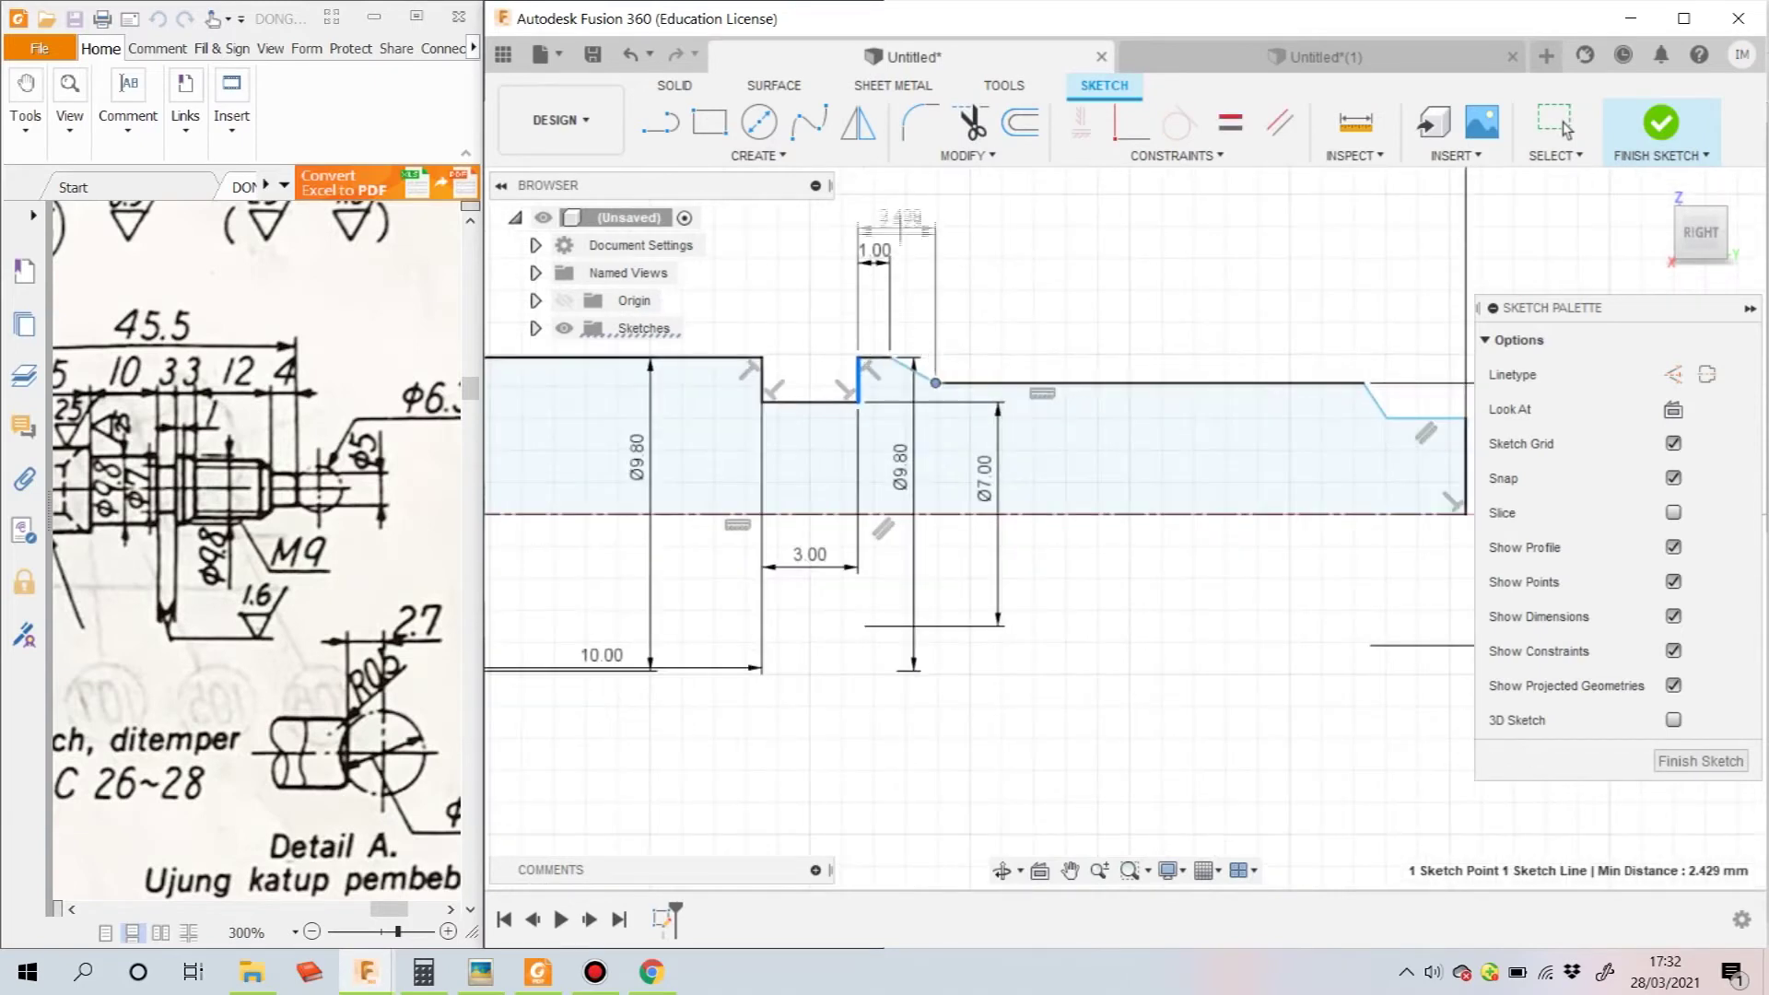
pyautogui.click(901, 214)
pyautogui.write('3')
pyautogui.press('Return')
pyautogui.scroll(-2, 1267, 419)
# Dimension the right-end chamfer start 4 mm from the end edge
pyautogui.click(1268, 419)
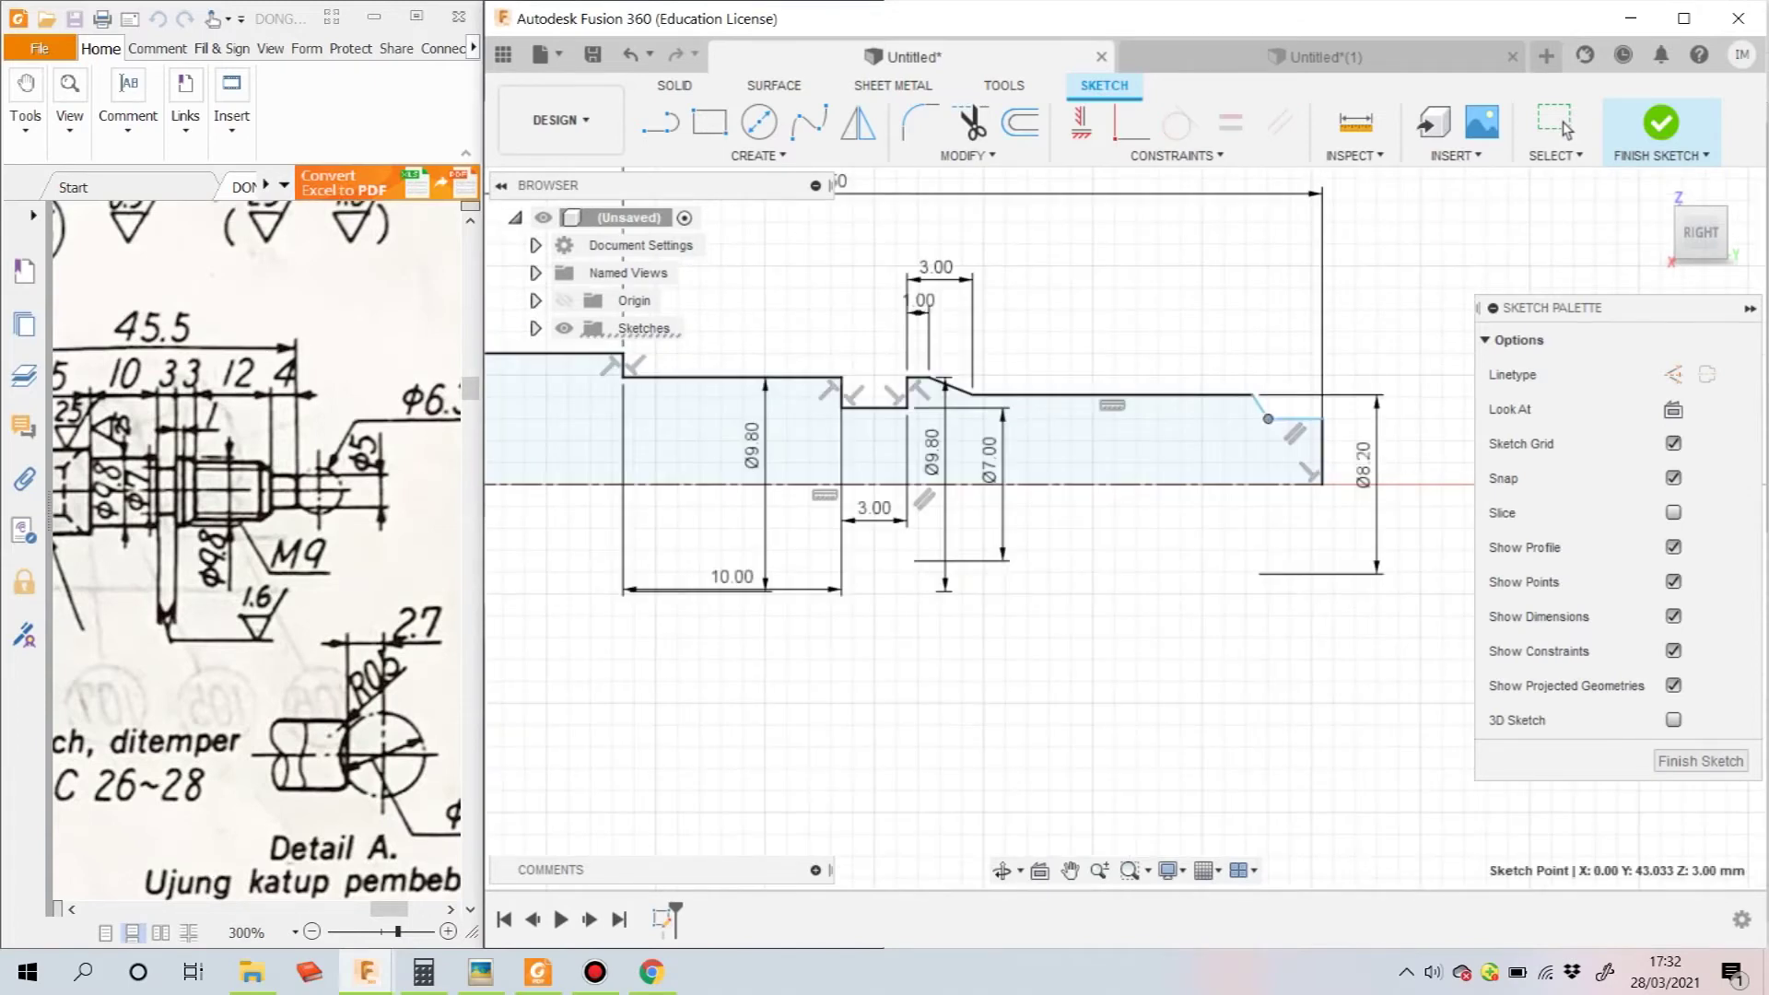
pyautogui.press('d')
pyautogui.click(1303, 532)
pyautogui.write('4')
pyautogui.press('Return')
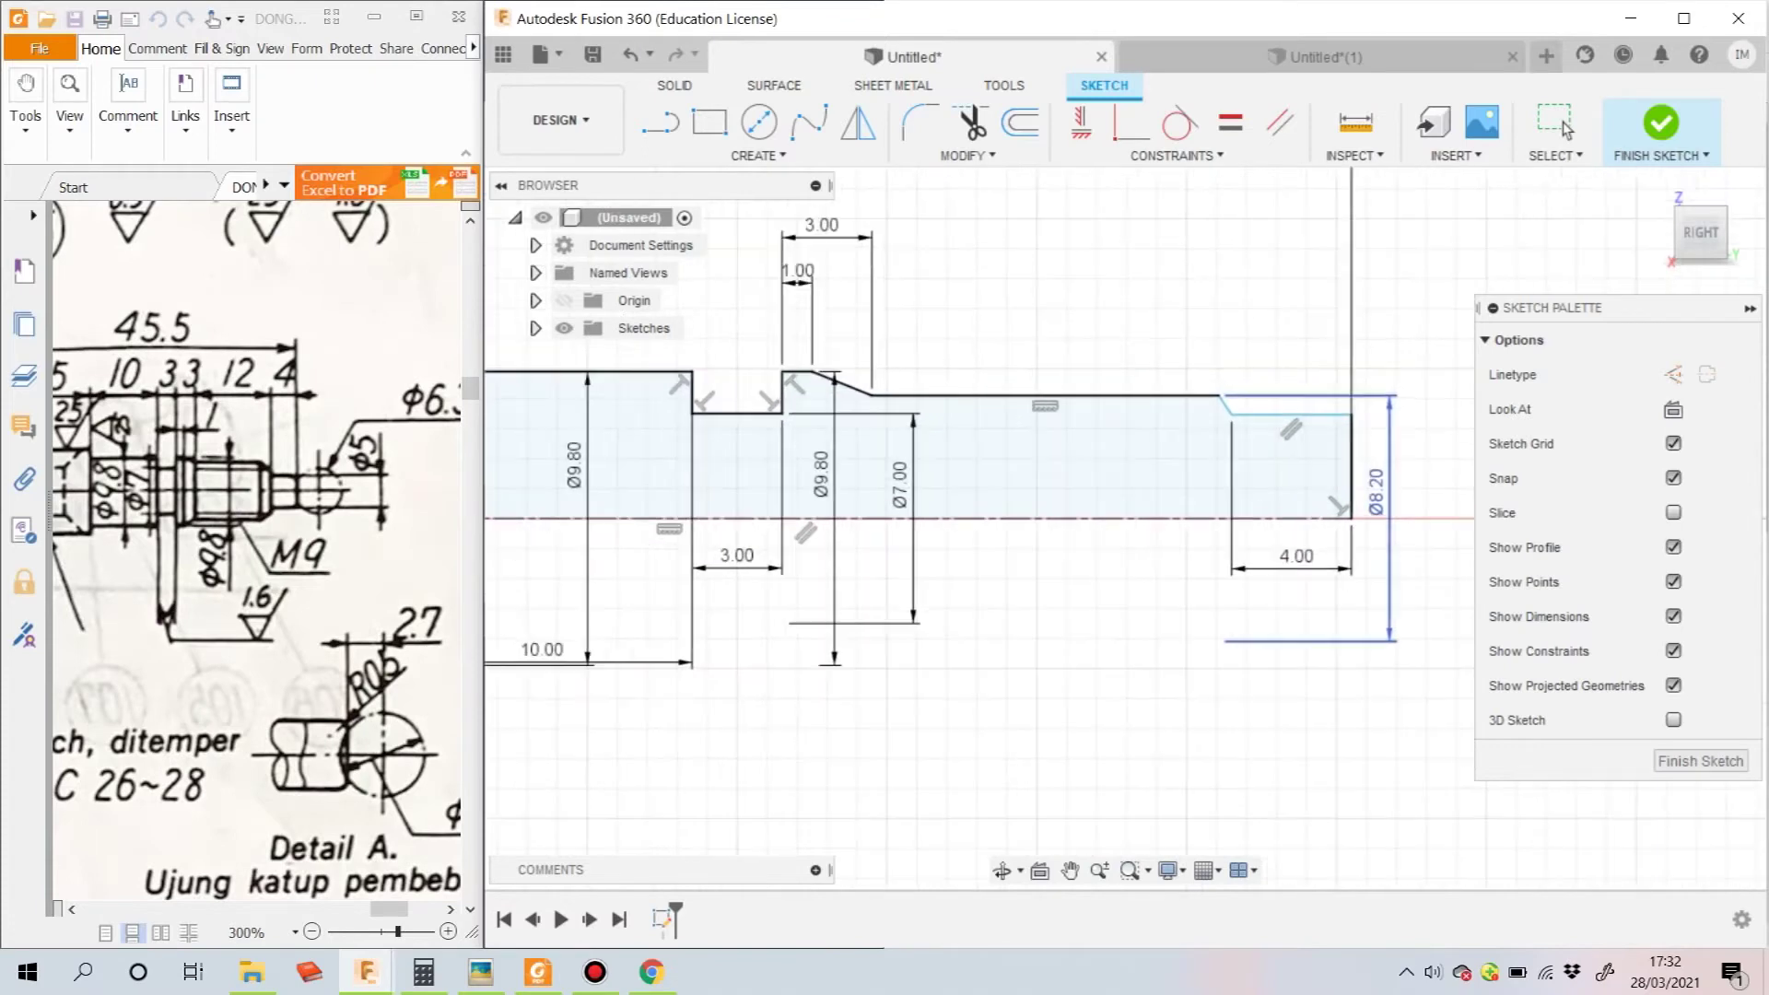
pyautogui.scroll(3, 1242, 388)
pyautogui.moveTo(1308, 364); pyautogui.dragTo(1234, 258)
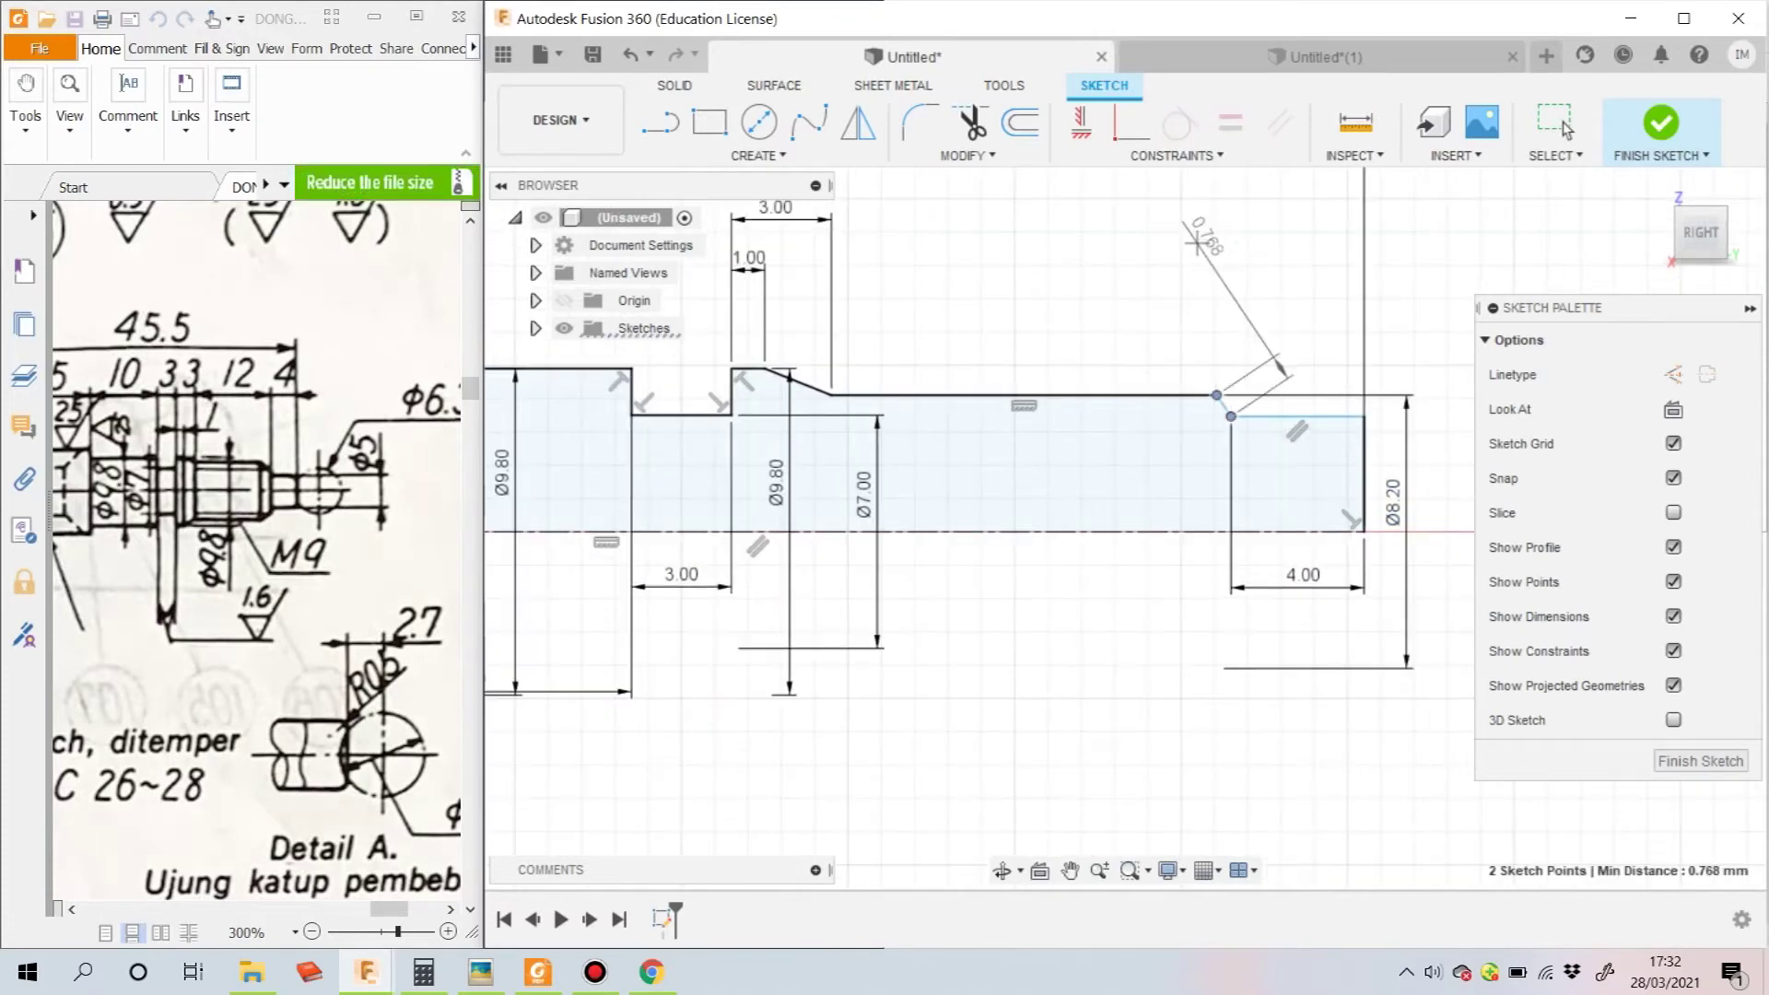
# Set the right-end chamfer length to 2 mm and add a driven dimension to the step
pyautogui.click(1228, 276)
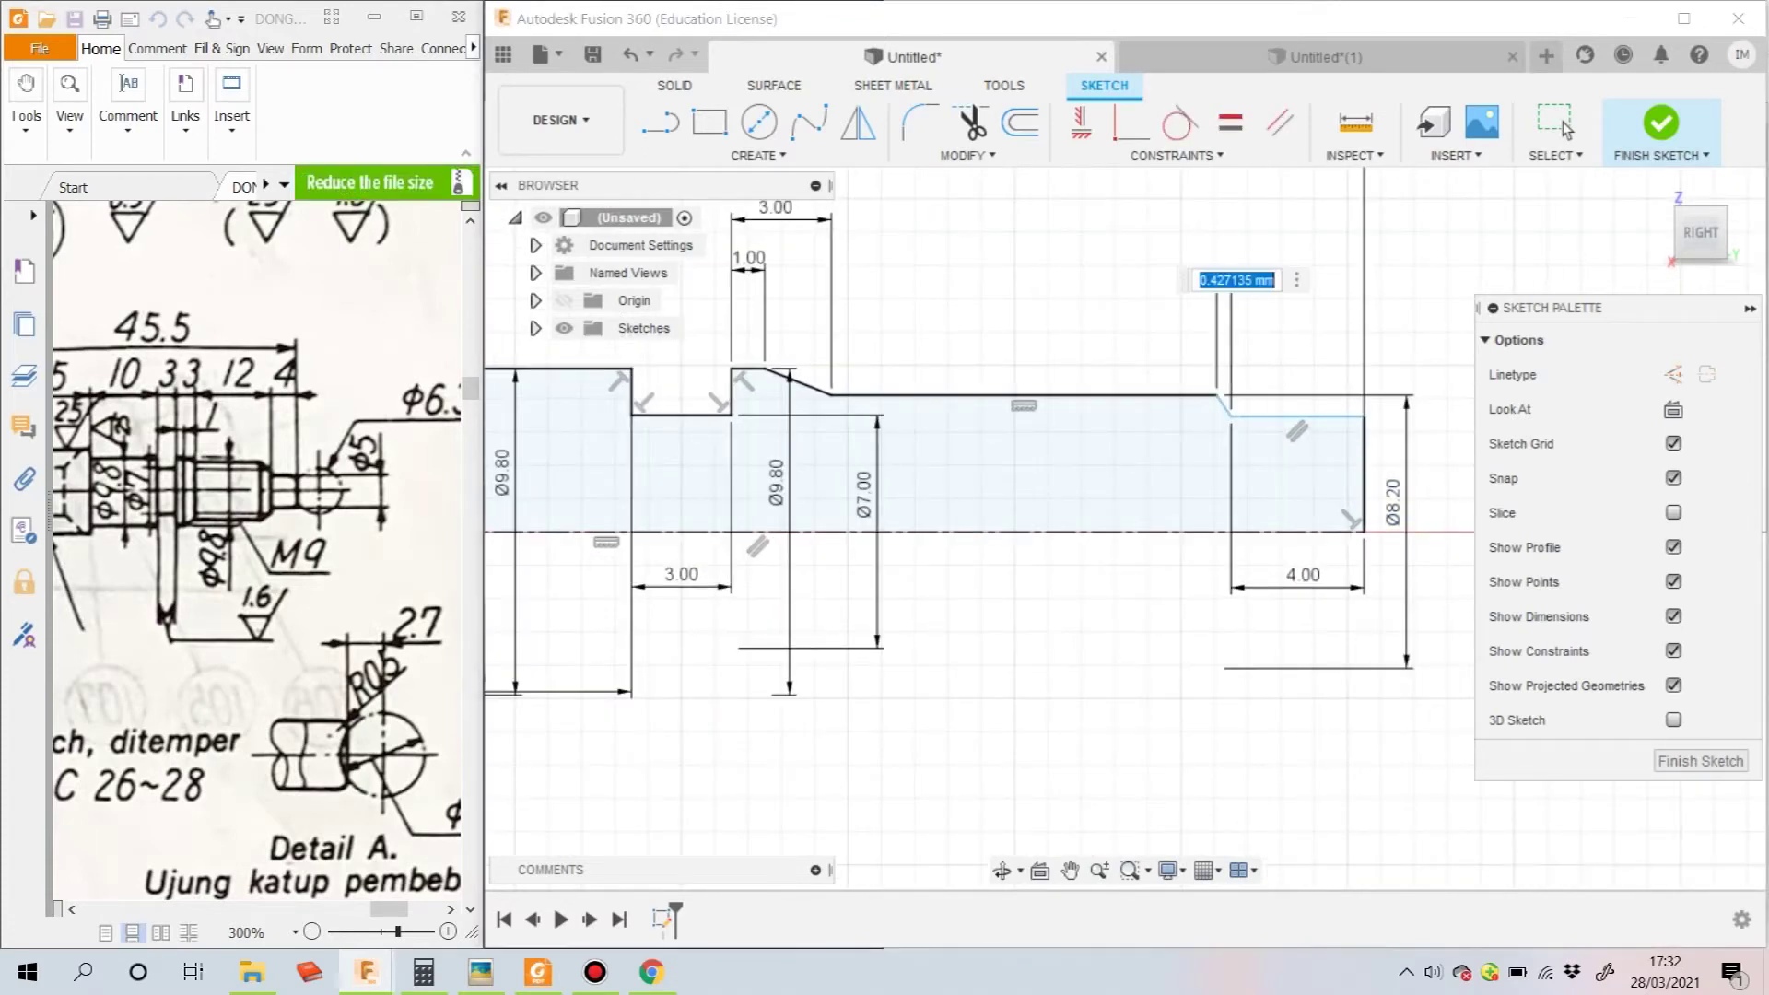
pyautogui.write('2')
pyautogui.press('Return')
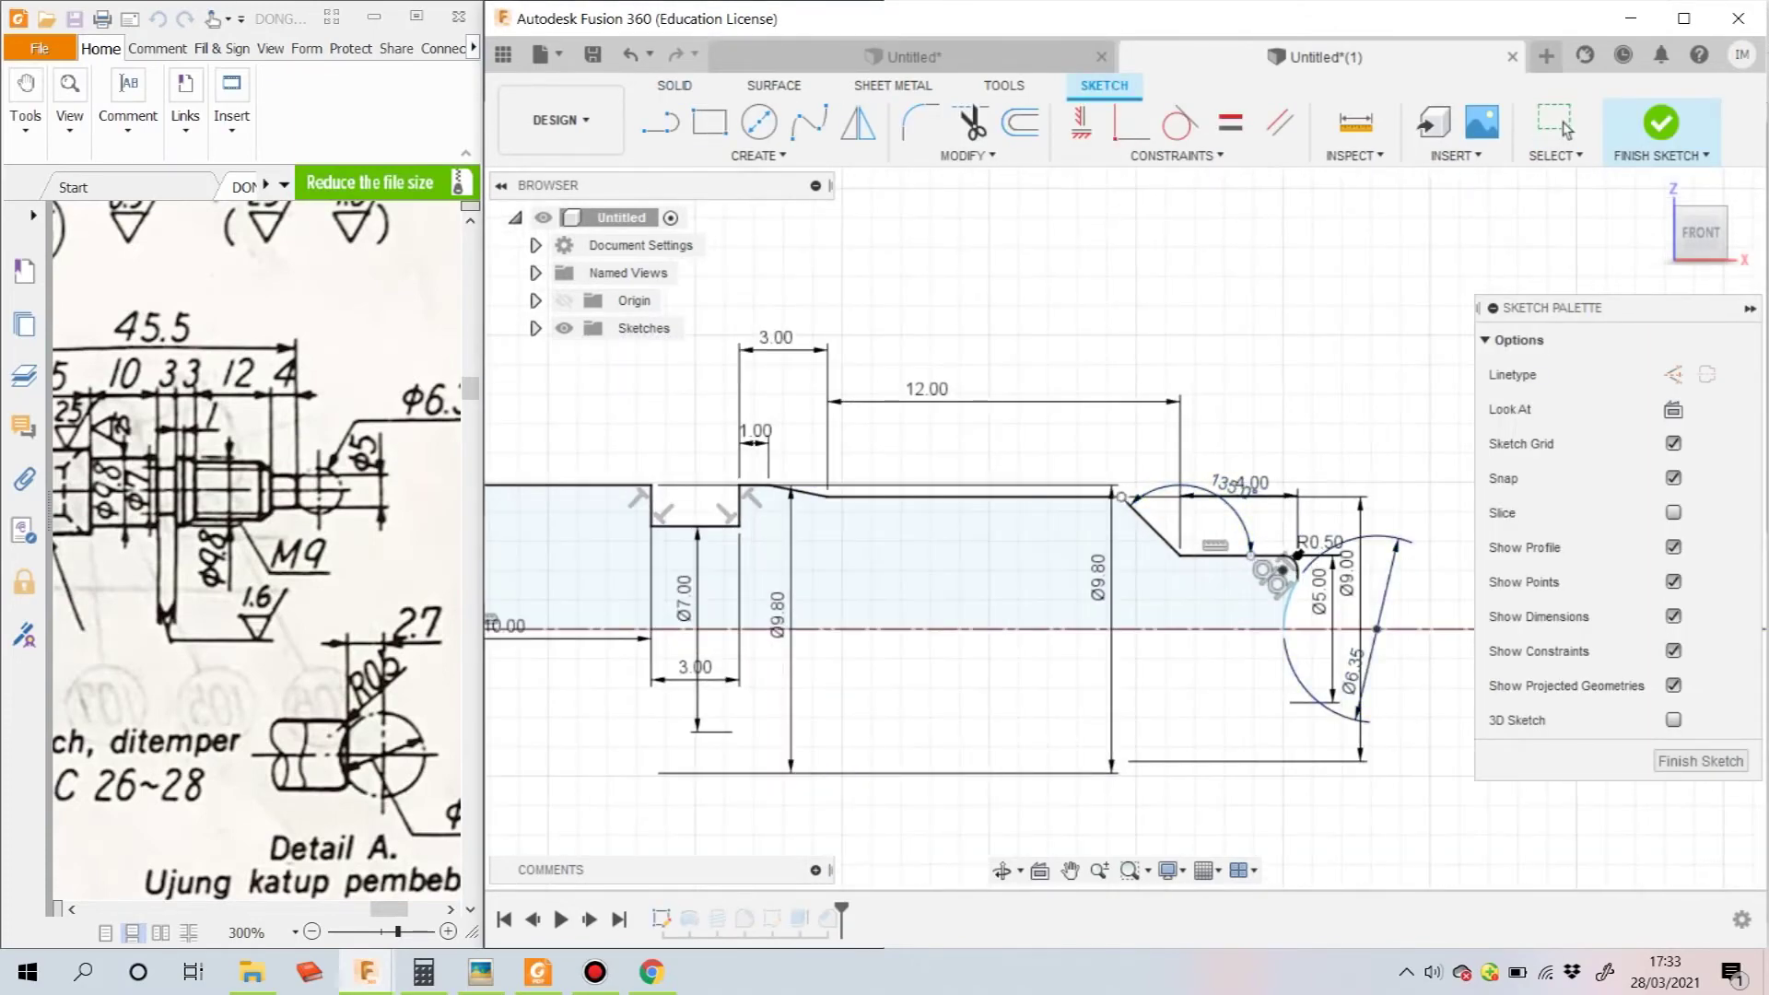
pyautogui.click(1121, 497)
pyautogui.click(1151, 682)
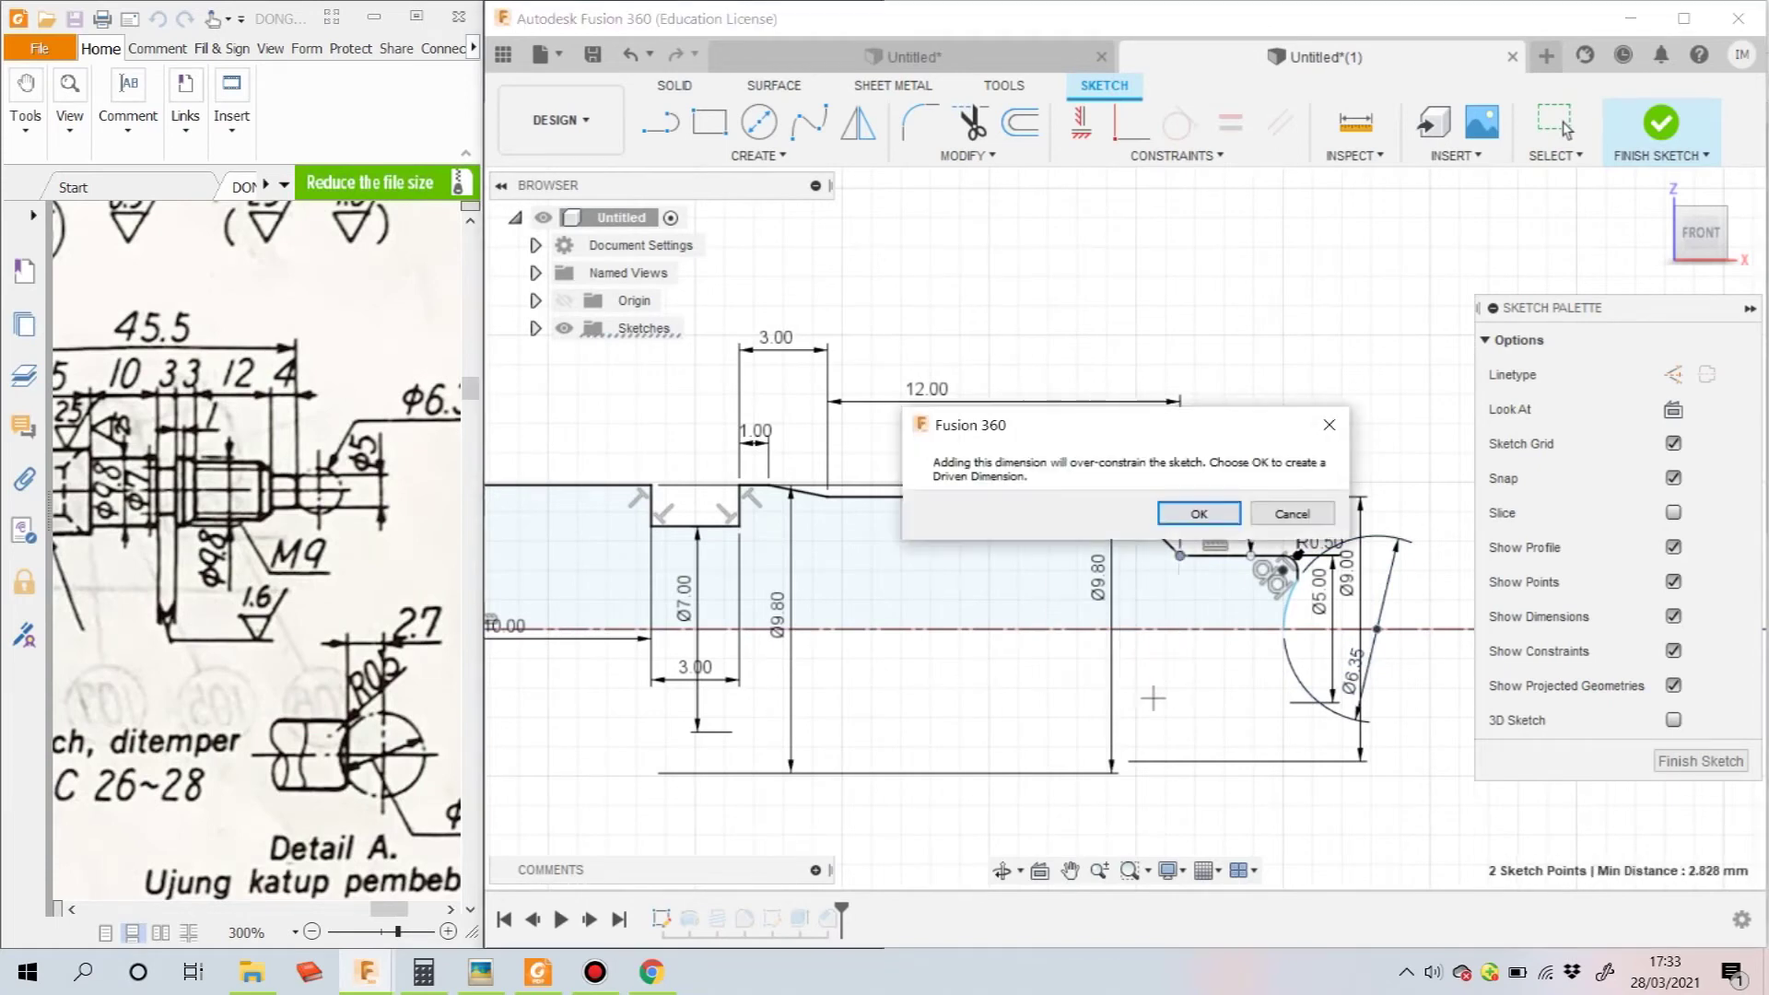
pyautogui.click(1199, 513)
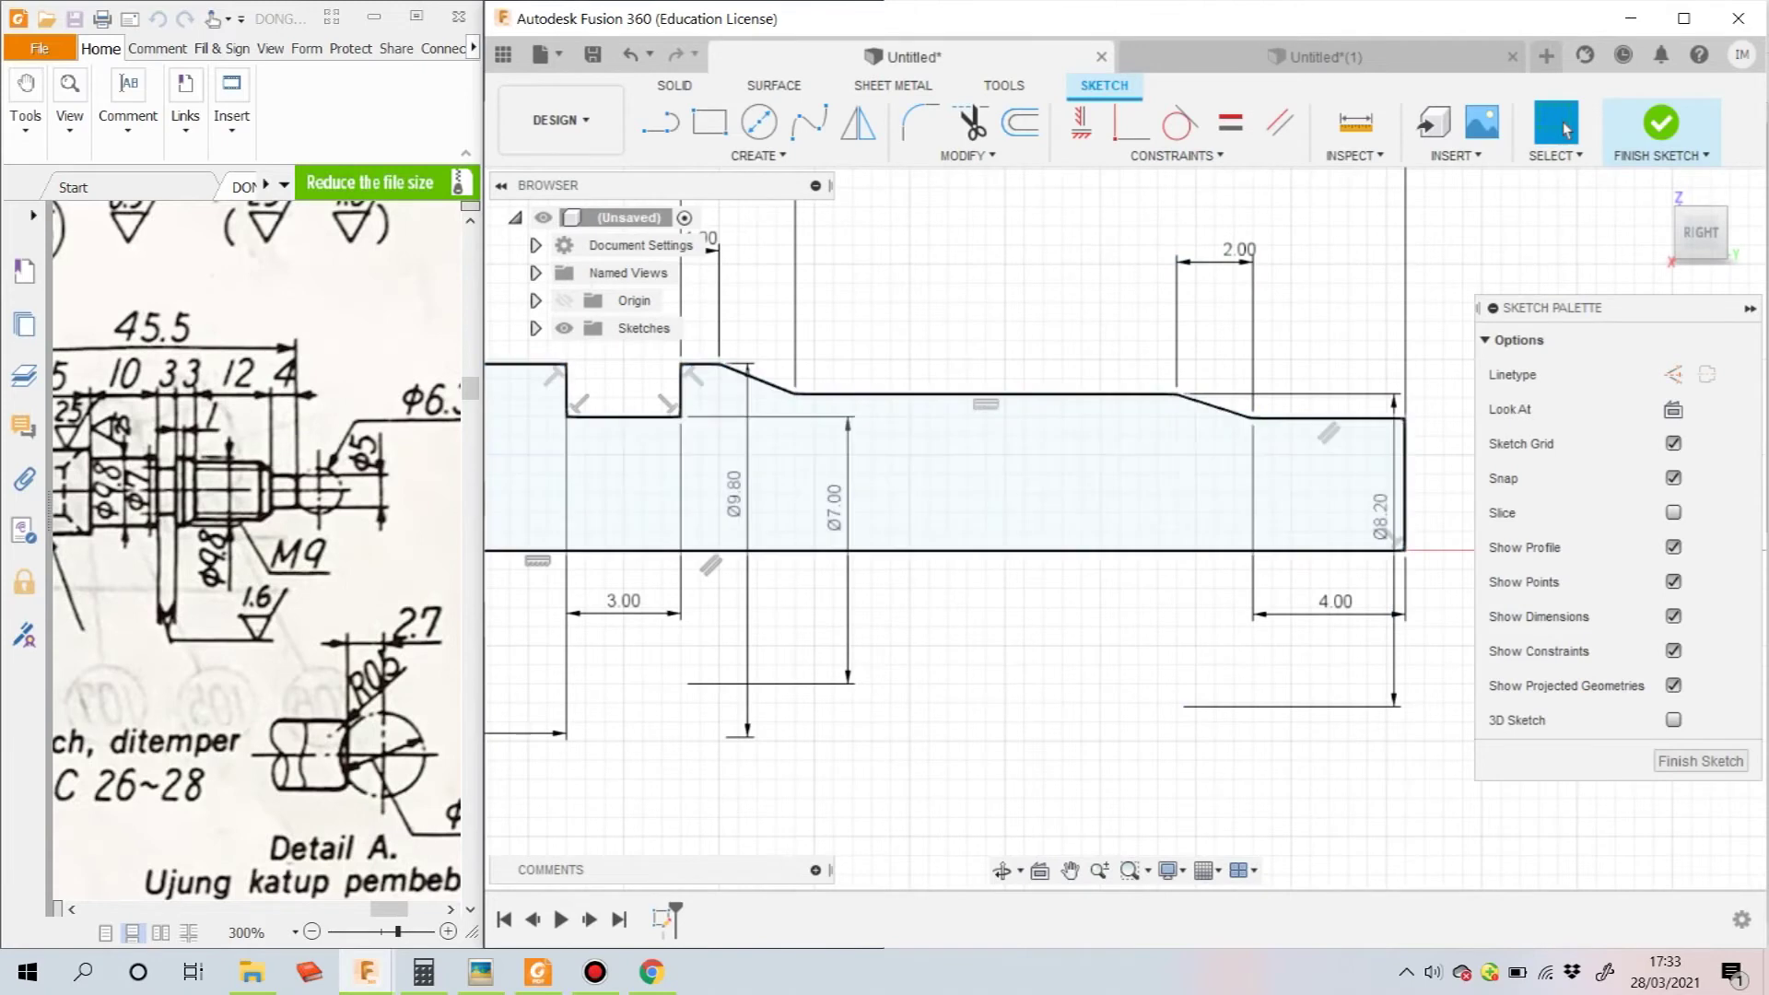
pyautogui.scroll(-1, 1312, 502)
pyautogui.click(318, 512)
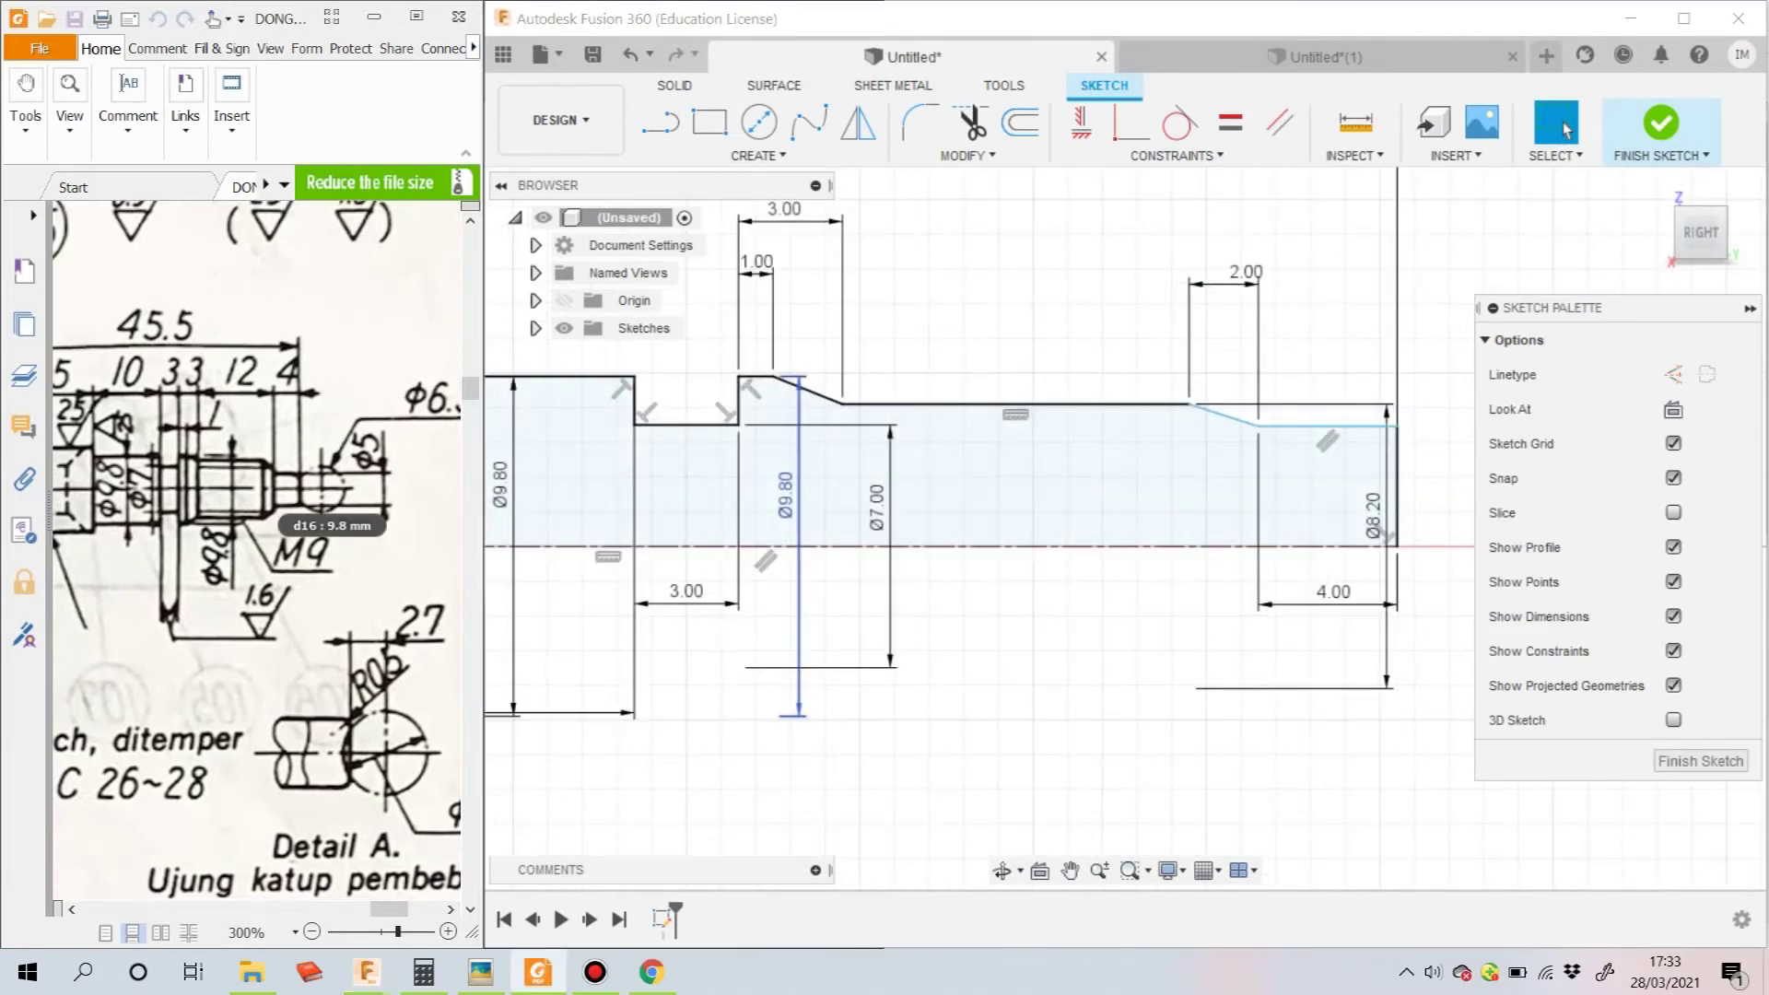
pyautogui.click(1566, 129)
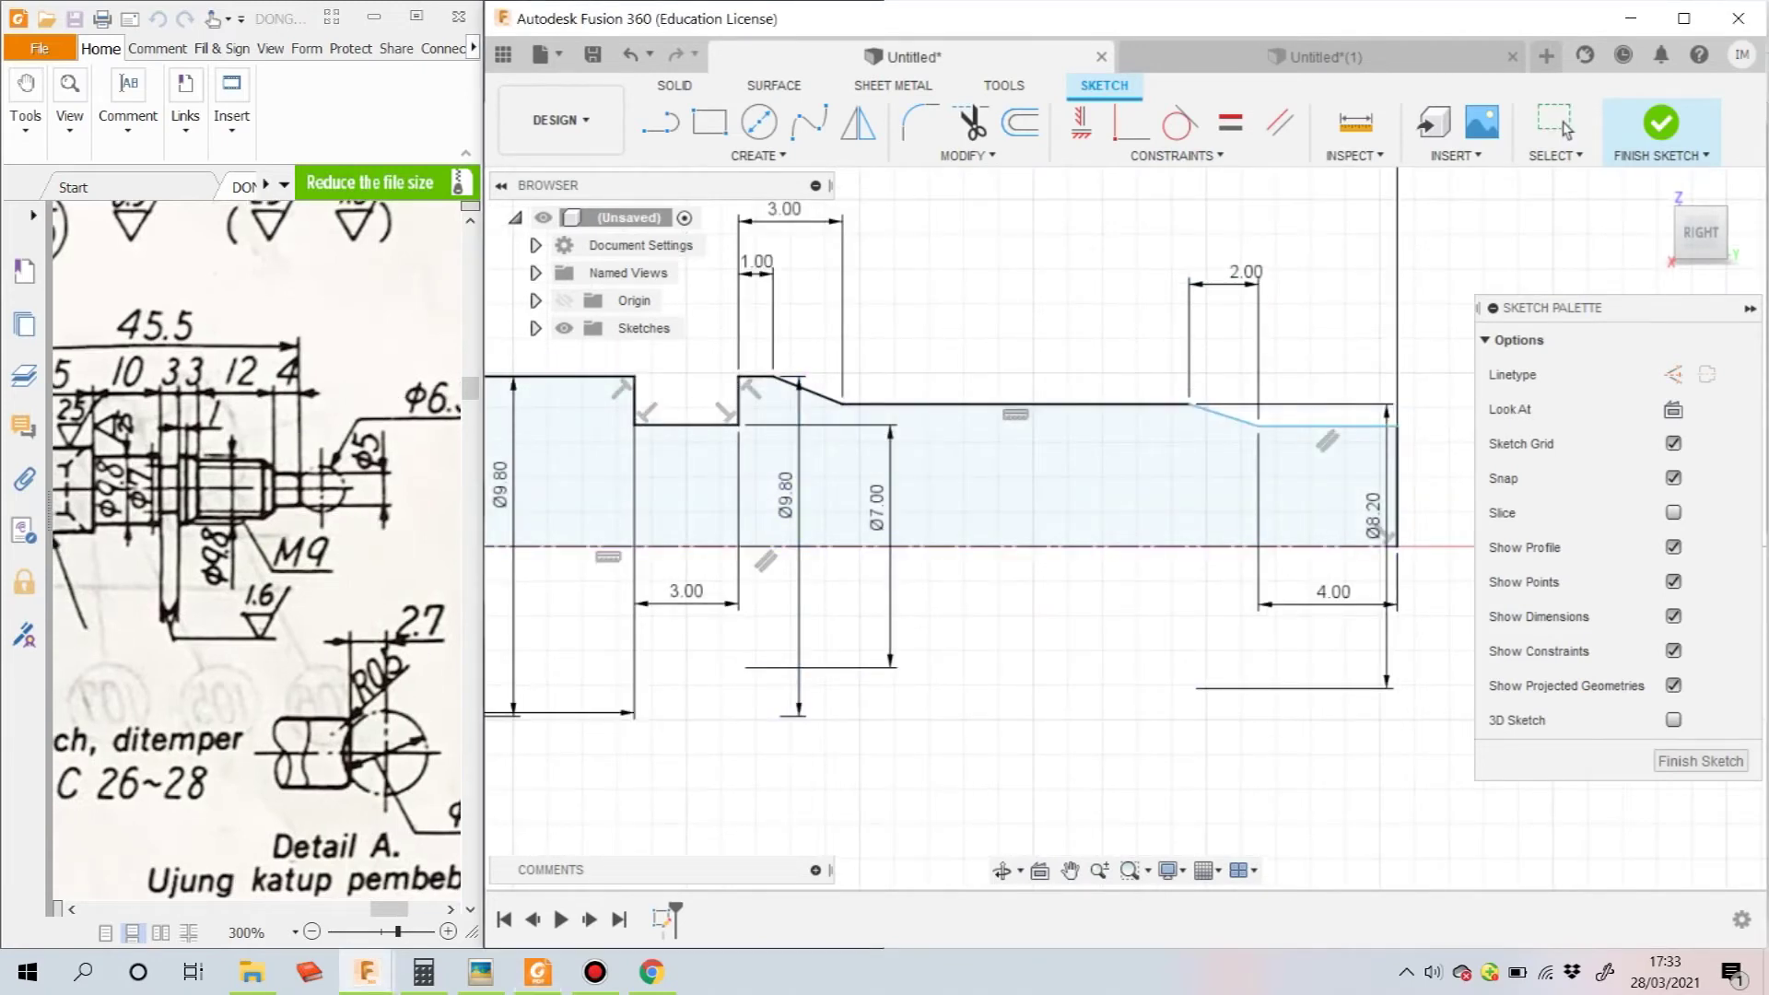
# Dimension the end step to Ø5 against the centerline
pyautogui.doubleClick(1345, 426)
pyautogui.click(1308, 426)
pyautogui.click(1382, 546)
pyautogui.click(1448, 519)
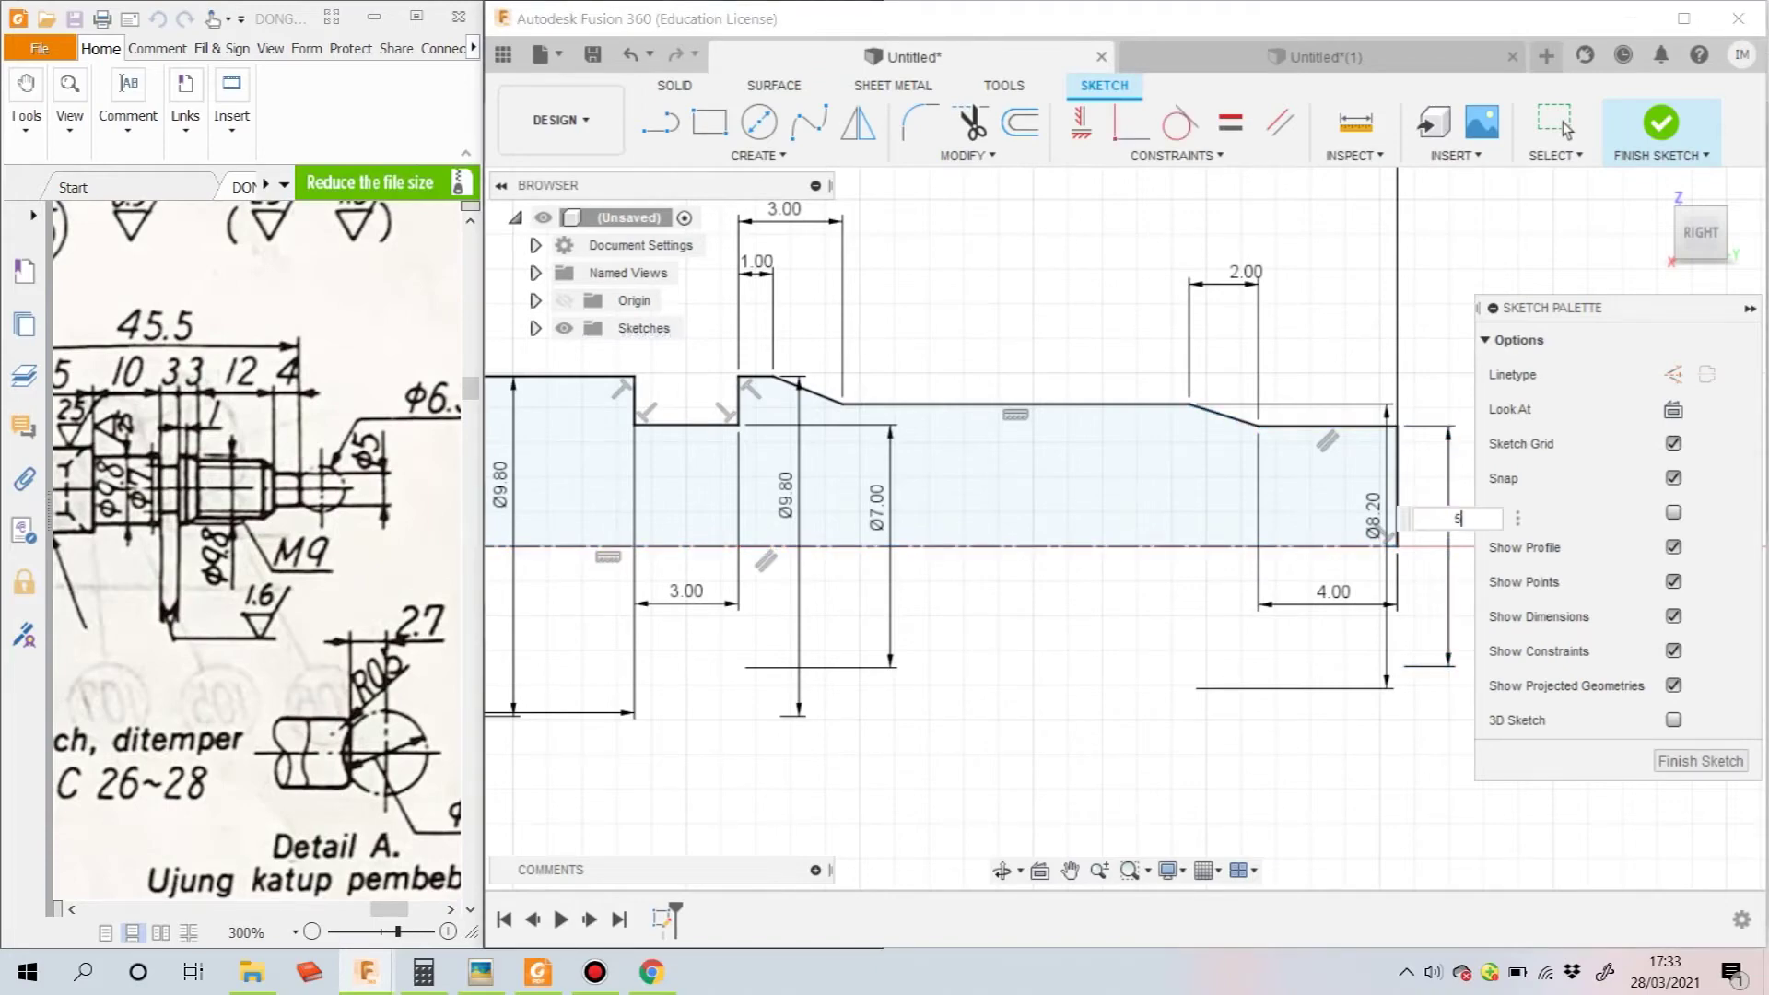
pyautogui.press('Return')
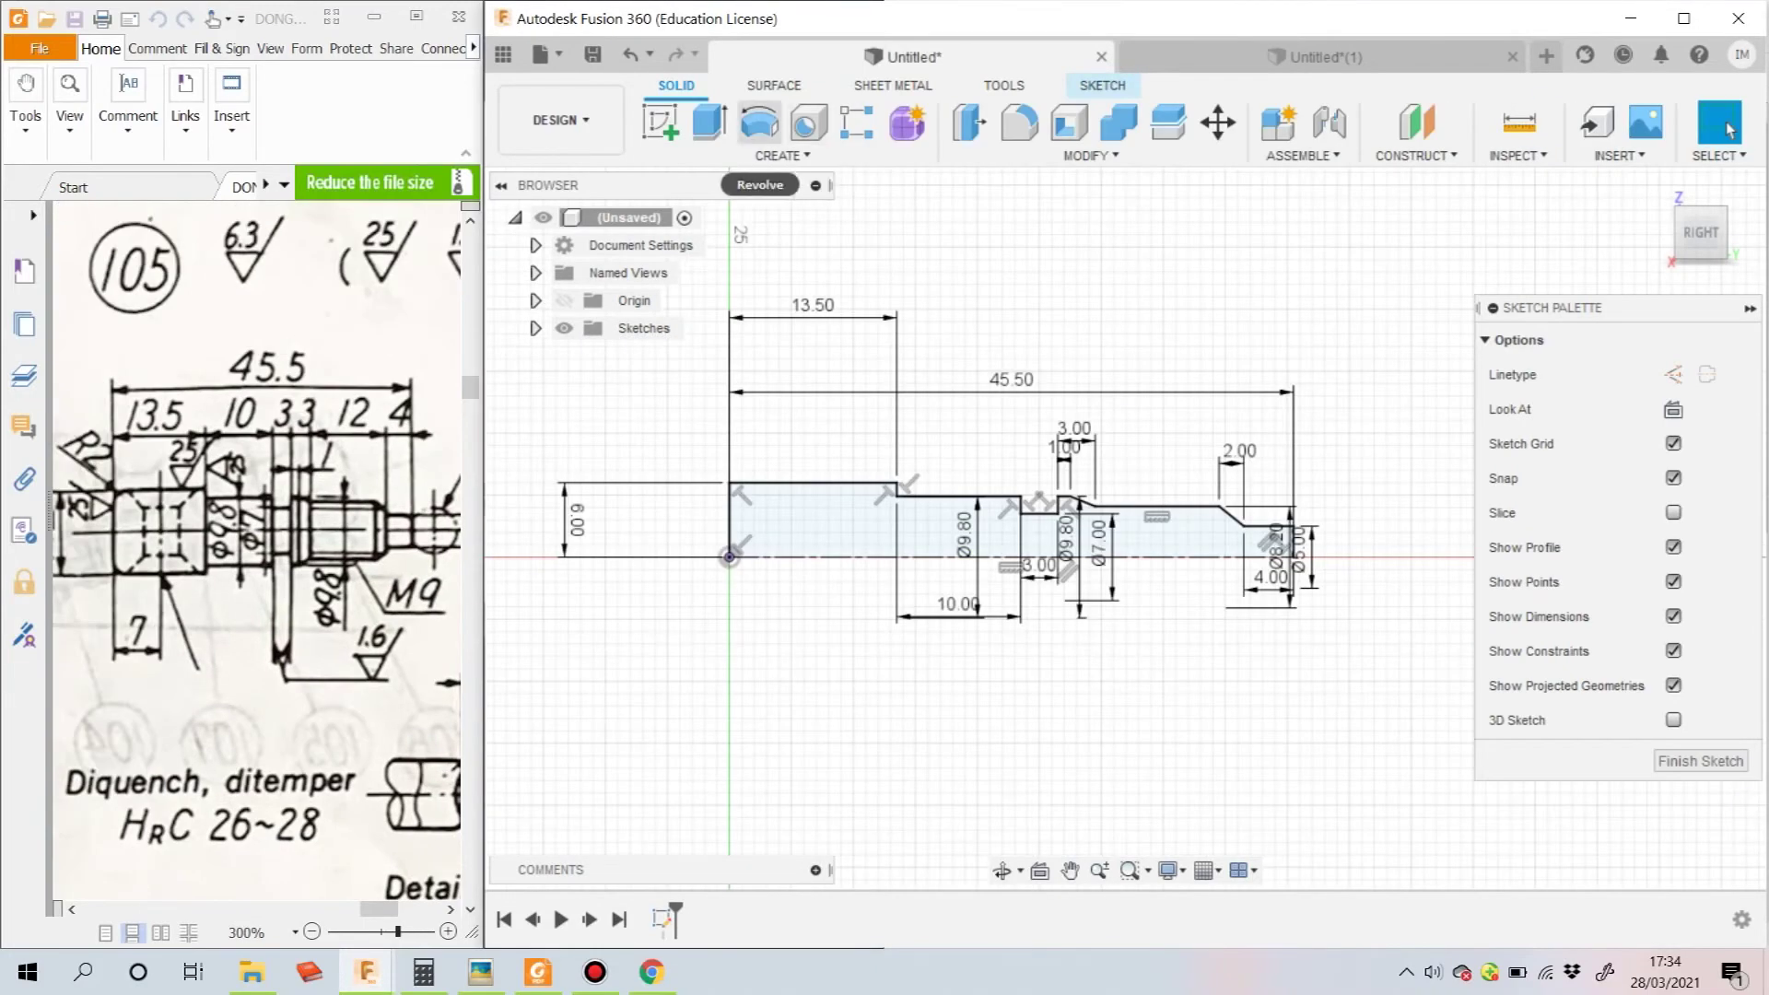
# Finish the sketch and revolve the profile 360° into a solid stepped shaft
pyautogui.click(758, 121)
pyautogui.click(1013, 557)
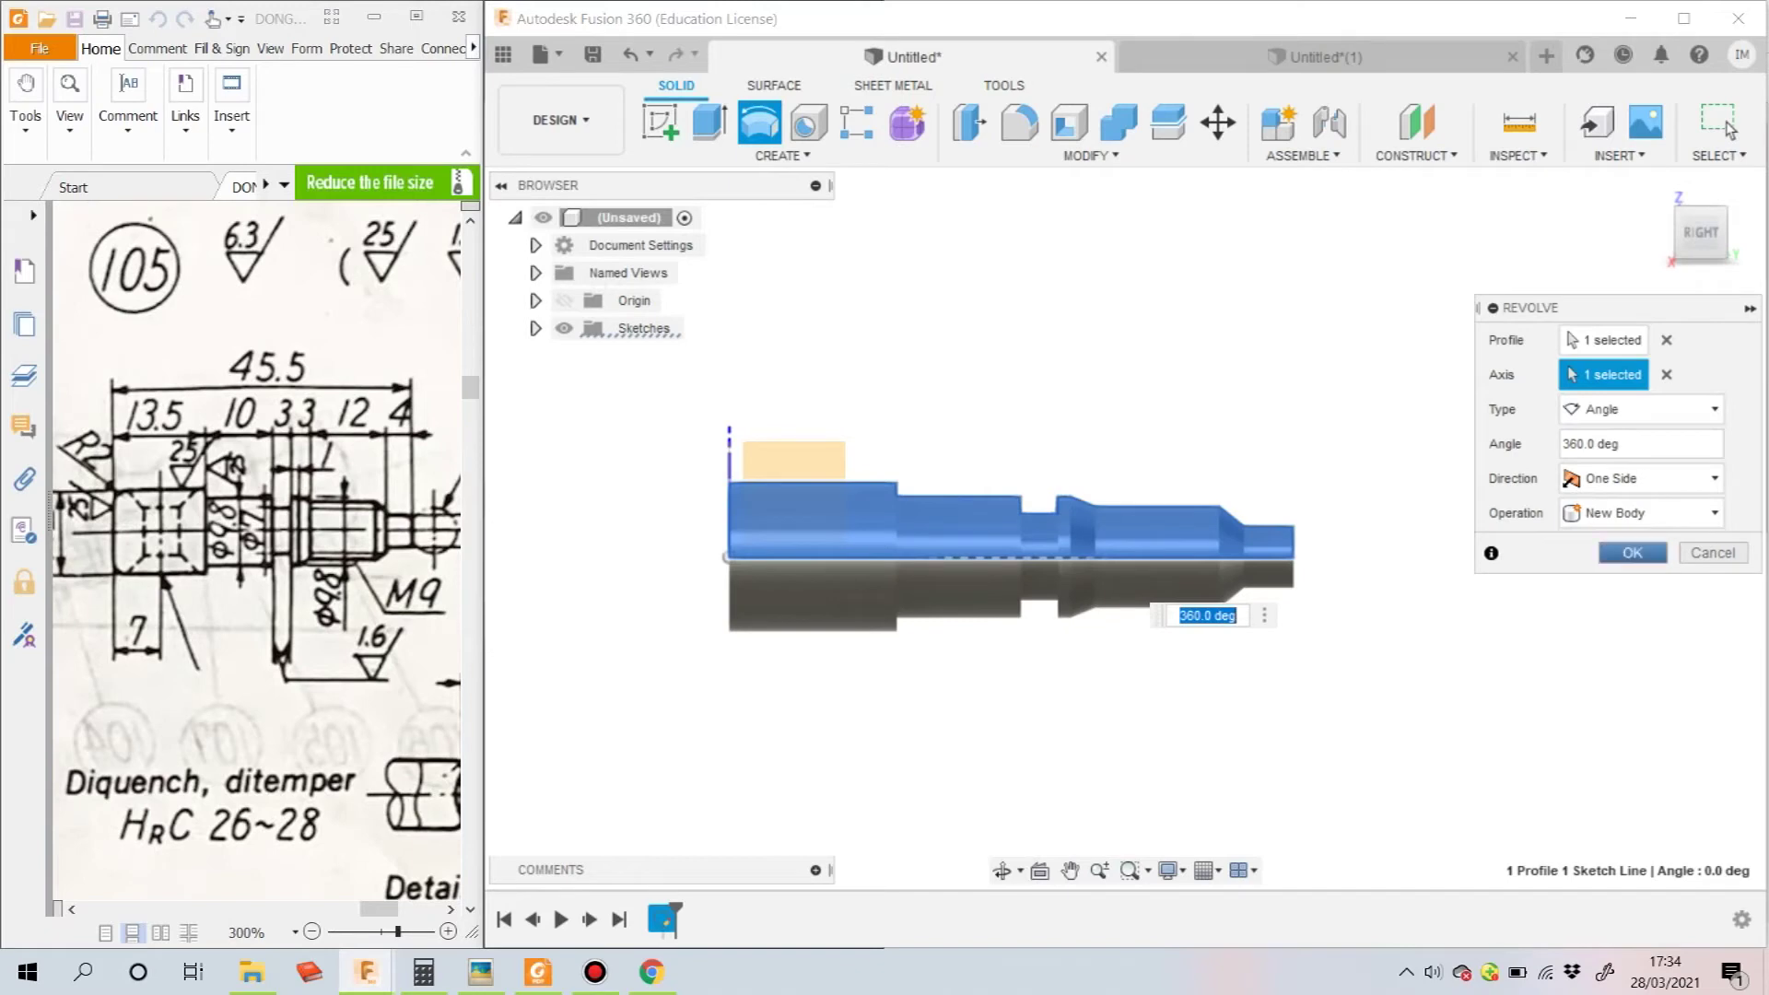
pyautogui.press('Return')
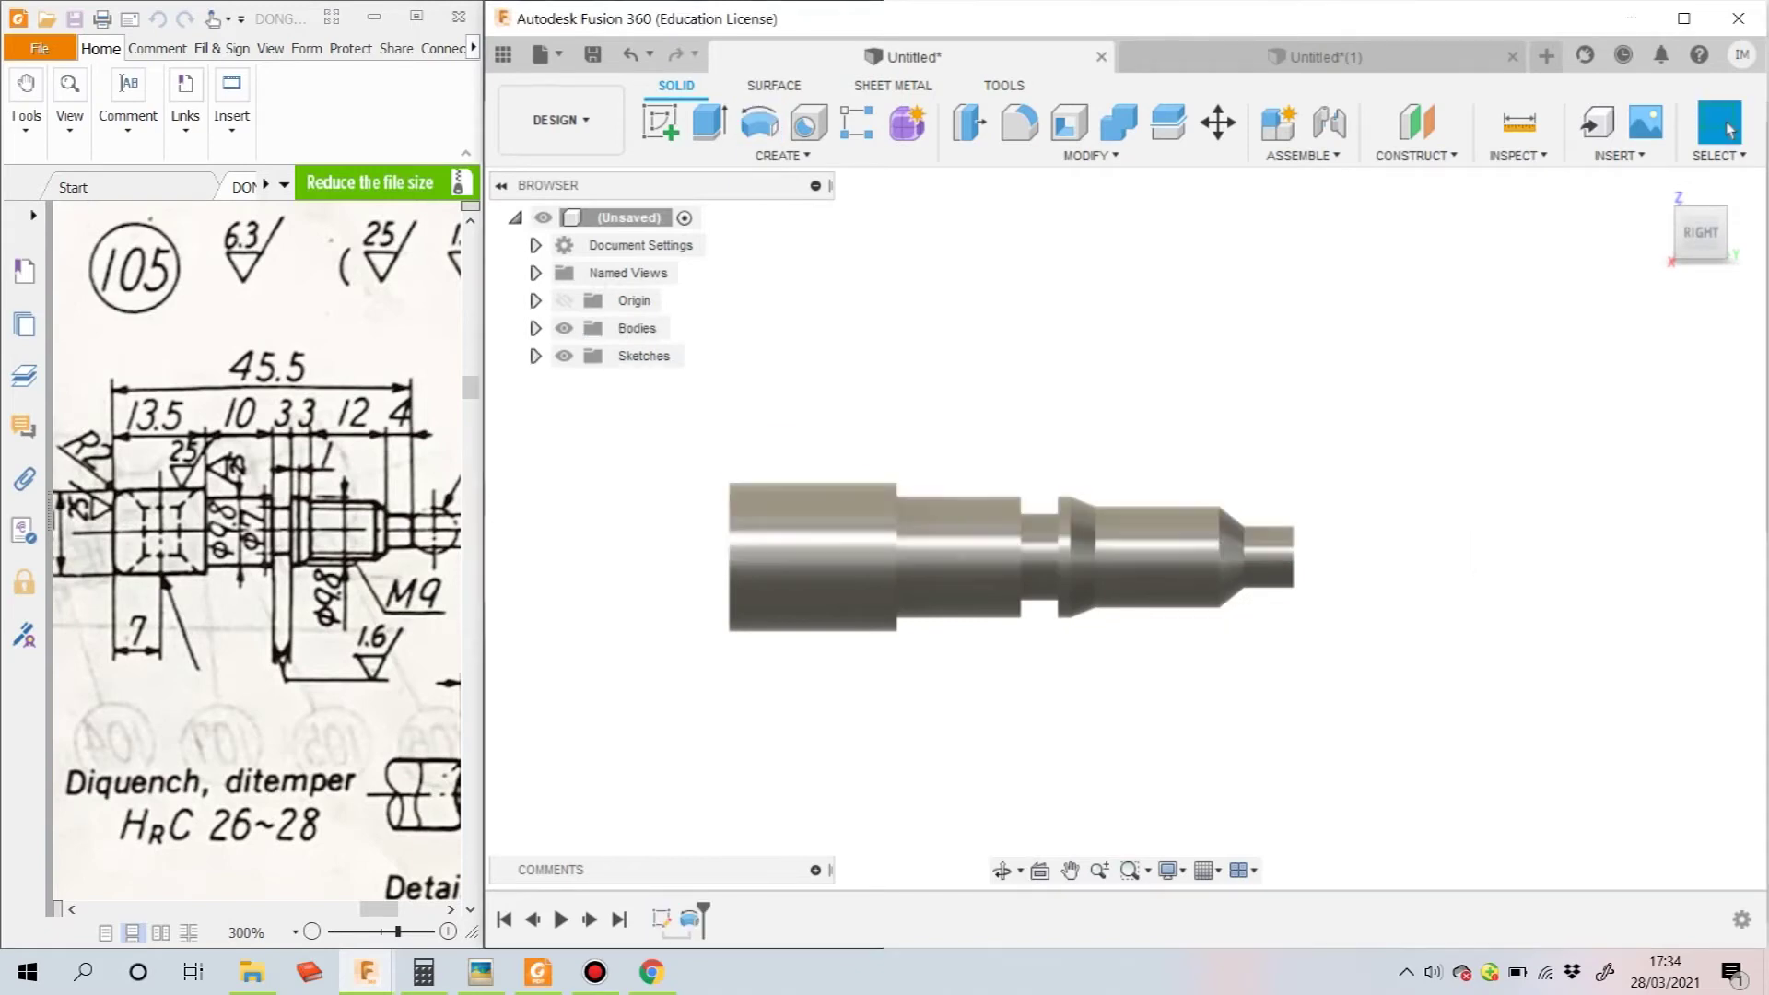
pyautogui.keyDown('shift'); pyautogui.moveTo(1728, 129); pyautogui.dragTo(1728, 129, button='middle'); pyautogui.keyUp('shift')
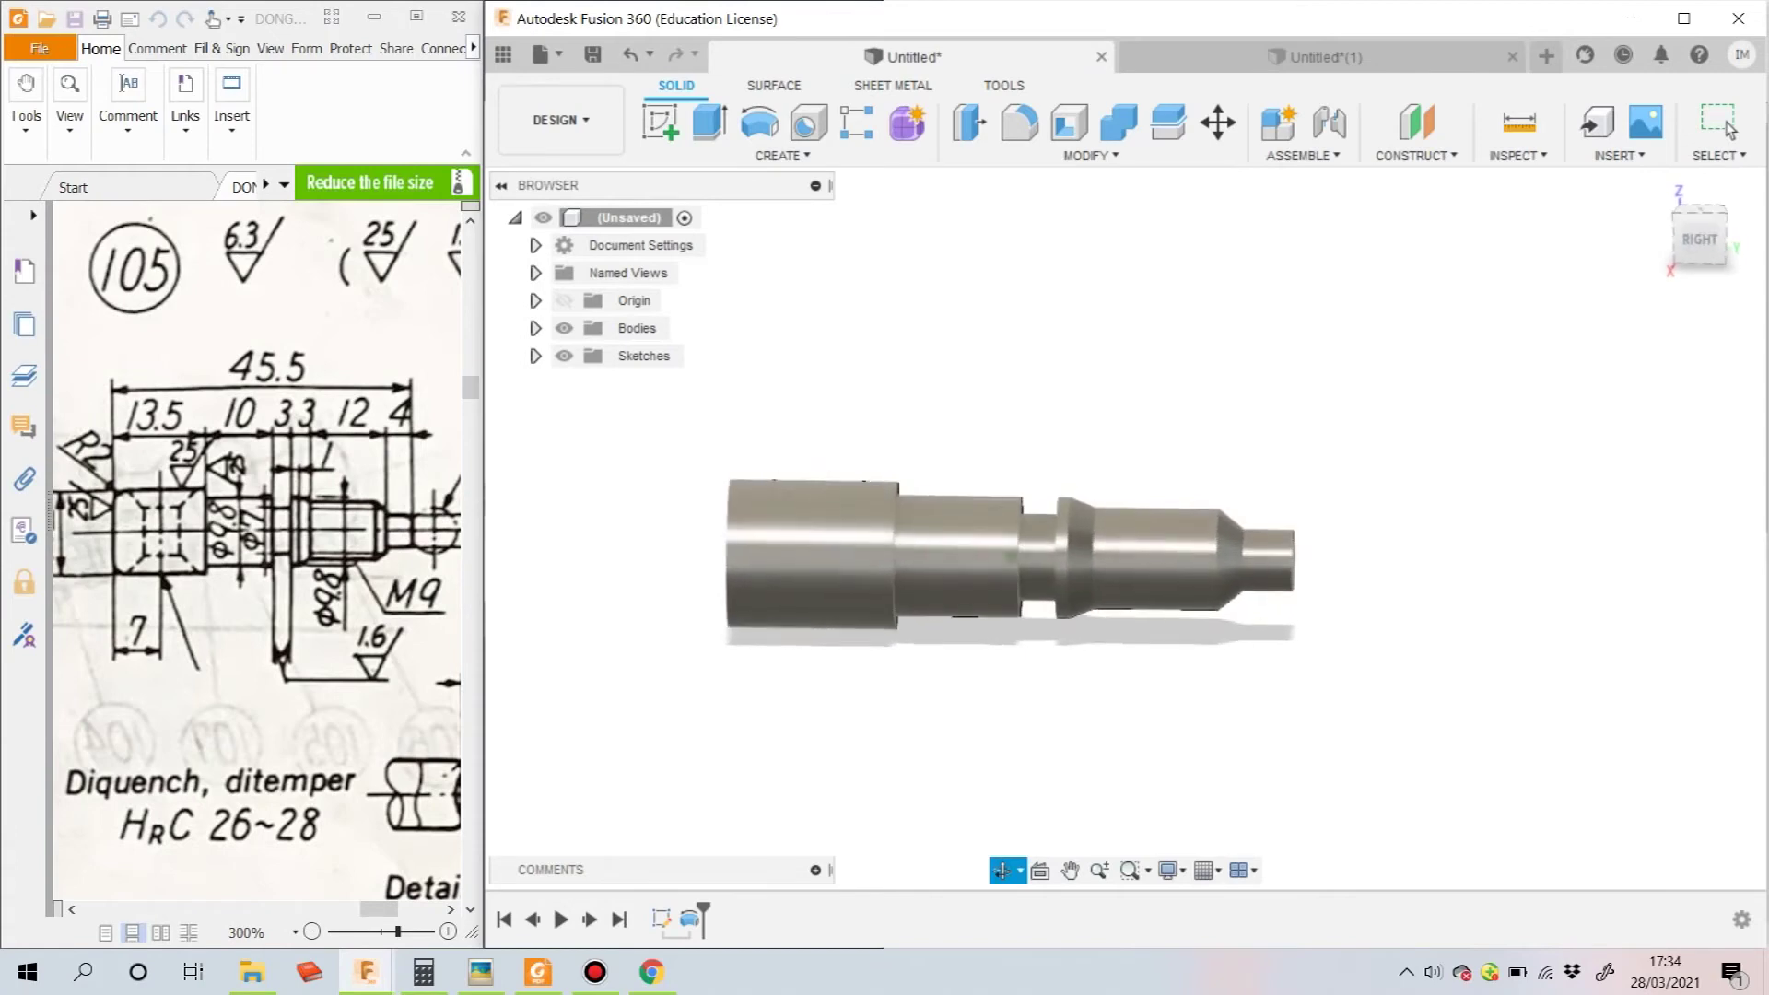
pyautogui.keyDown('shift'); pyautogui.moveTo(1728, 129); pyautogui.dragTo(1729, 129, button='middle'); pyautogui.keyUp('shift')
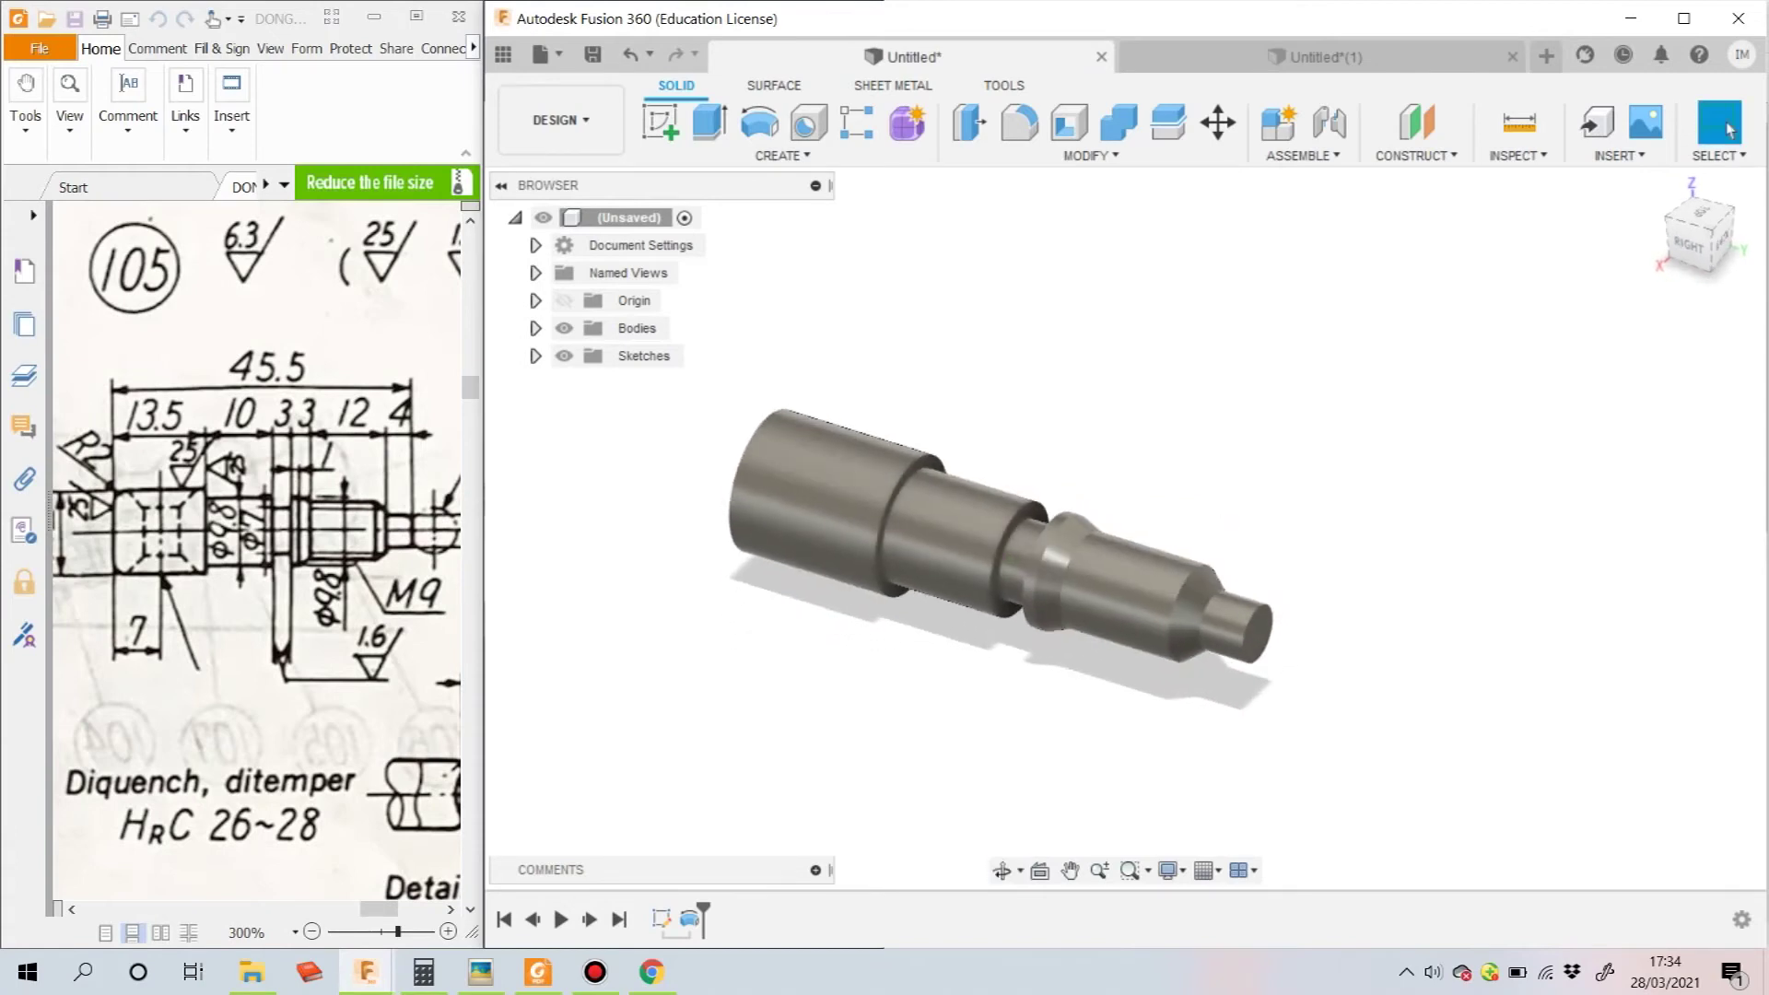
pyautogui.click(782, 155)
pyautogui.moveTo(683, 564)
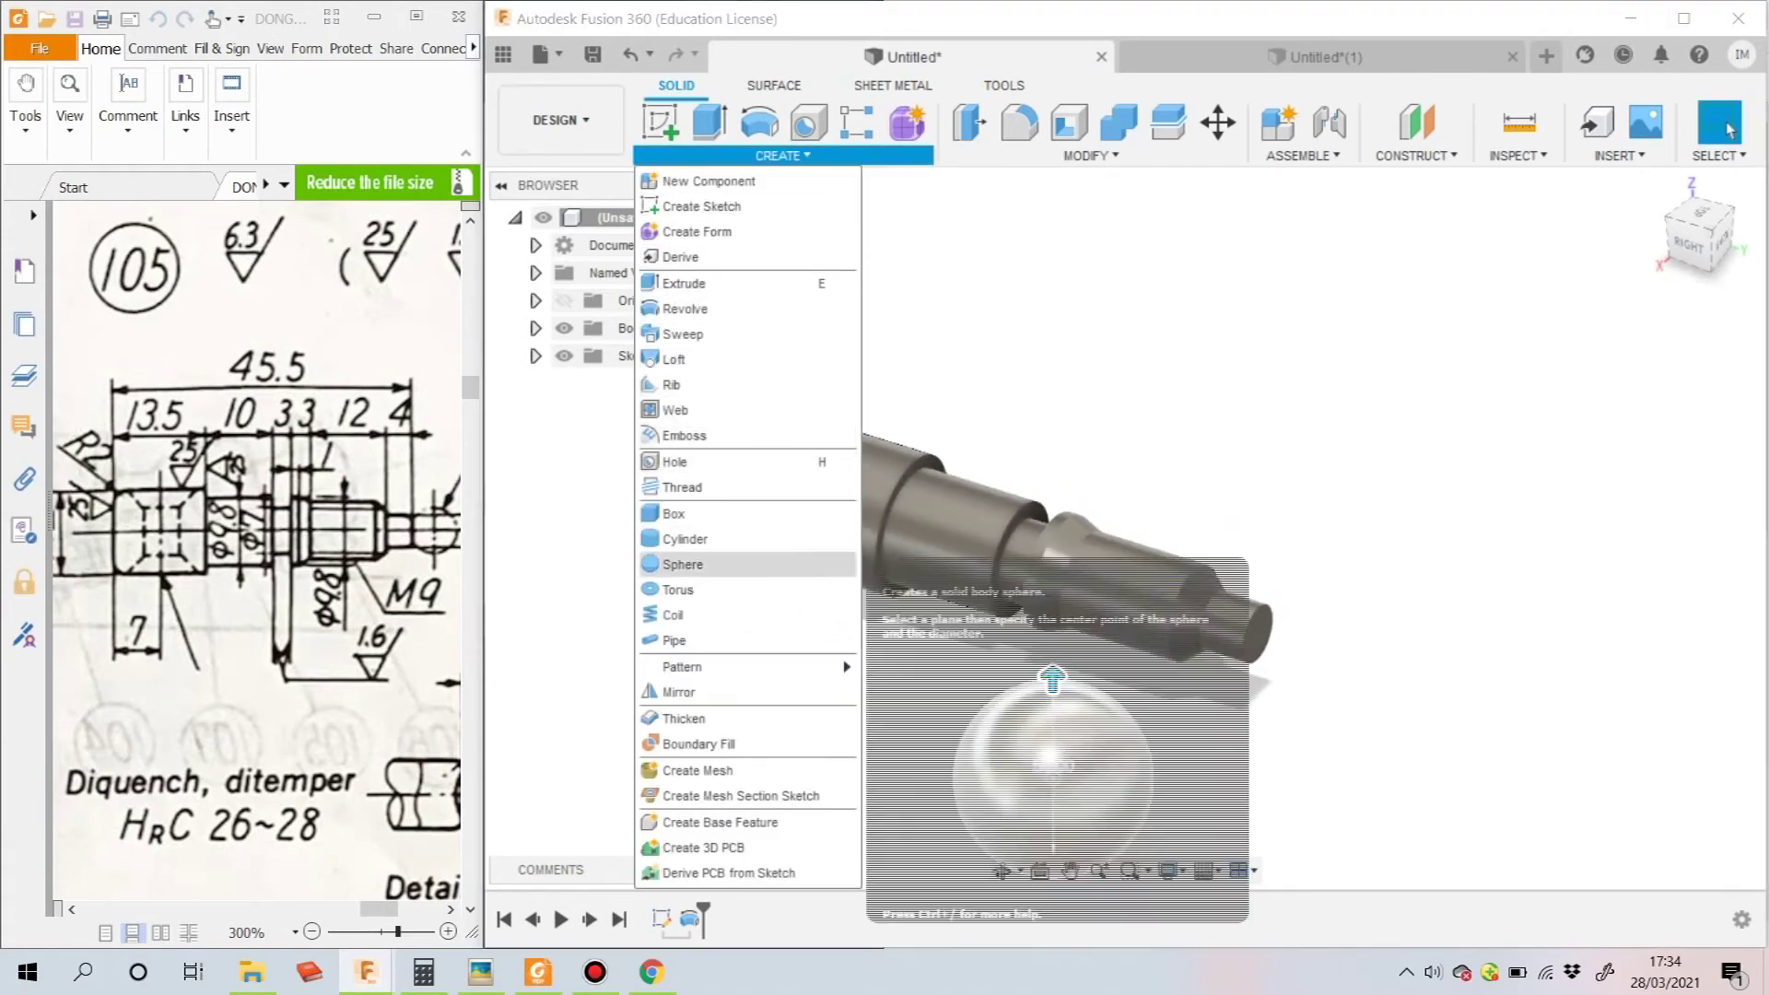
# Add an M8x1.25 thread to the narrow cylindrical section
pyautogui.click(681, 486)
pyautogui.click(1143, 594)
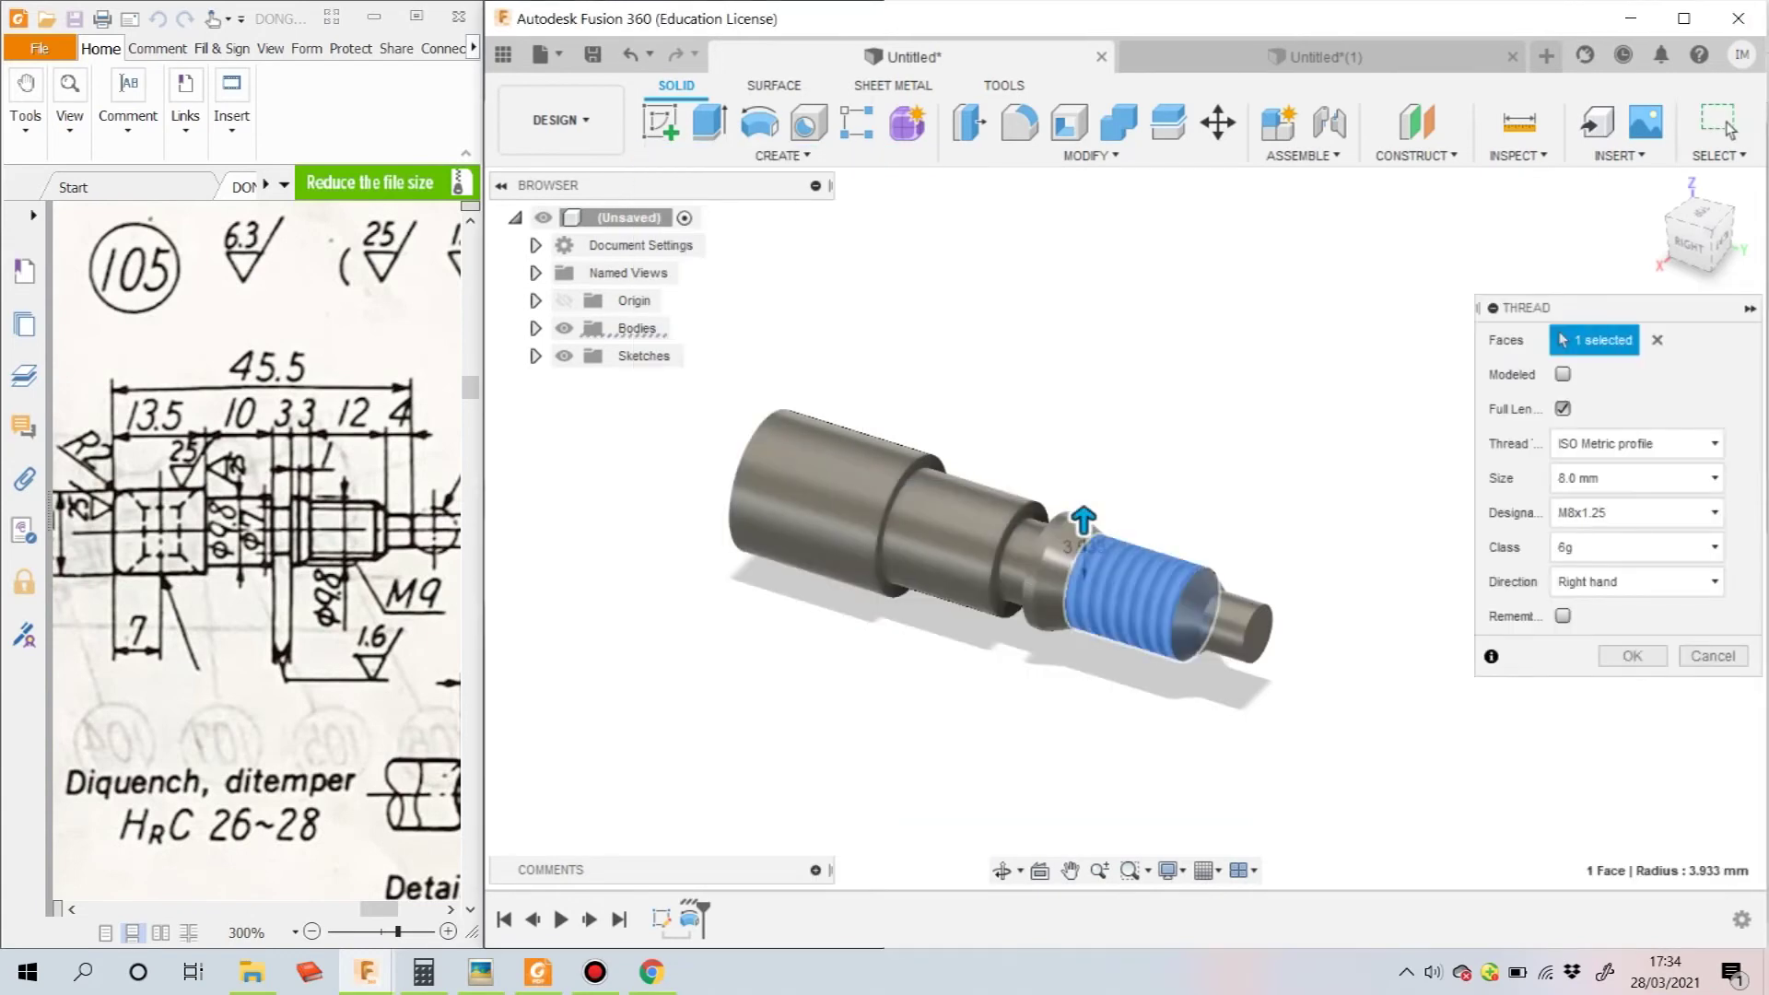
pyautogui.press('Return')
pyautogui.moveTo(1014, 553)
pyautogui.keyDown('shift'); pyautogui.mouseDown(button='middle')
pyautogui.moveTo(1059, 552)
pyautogui.moveTo(1023, 543)
pyautogui.moveTo(1041, 525)
pyautogui.mouseUp(button='middle'); pyautogui.keyUp('shift')
pyautogui.keyDown('shift'); pyautogui.moveTo(1730, 129); pyautogui.dragTo(1729, 129, button='middle'); pyautogui.keyUp('shift')
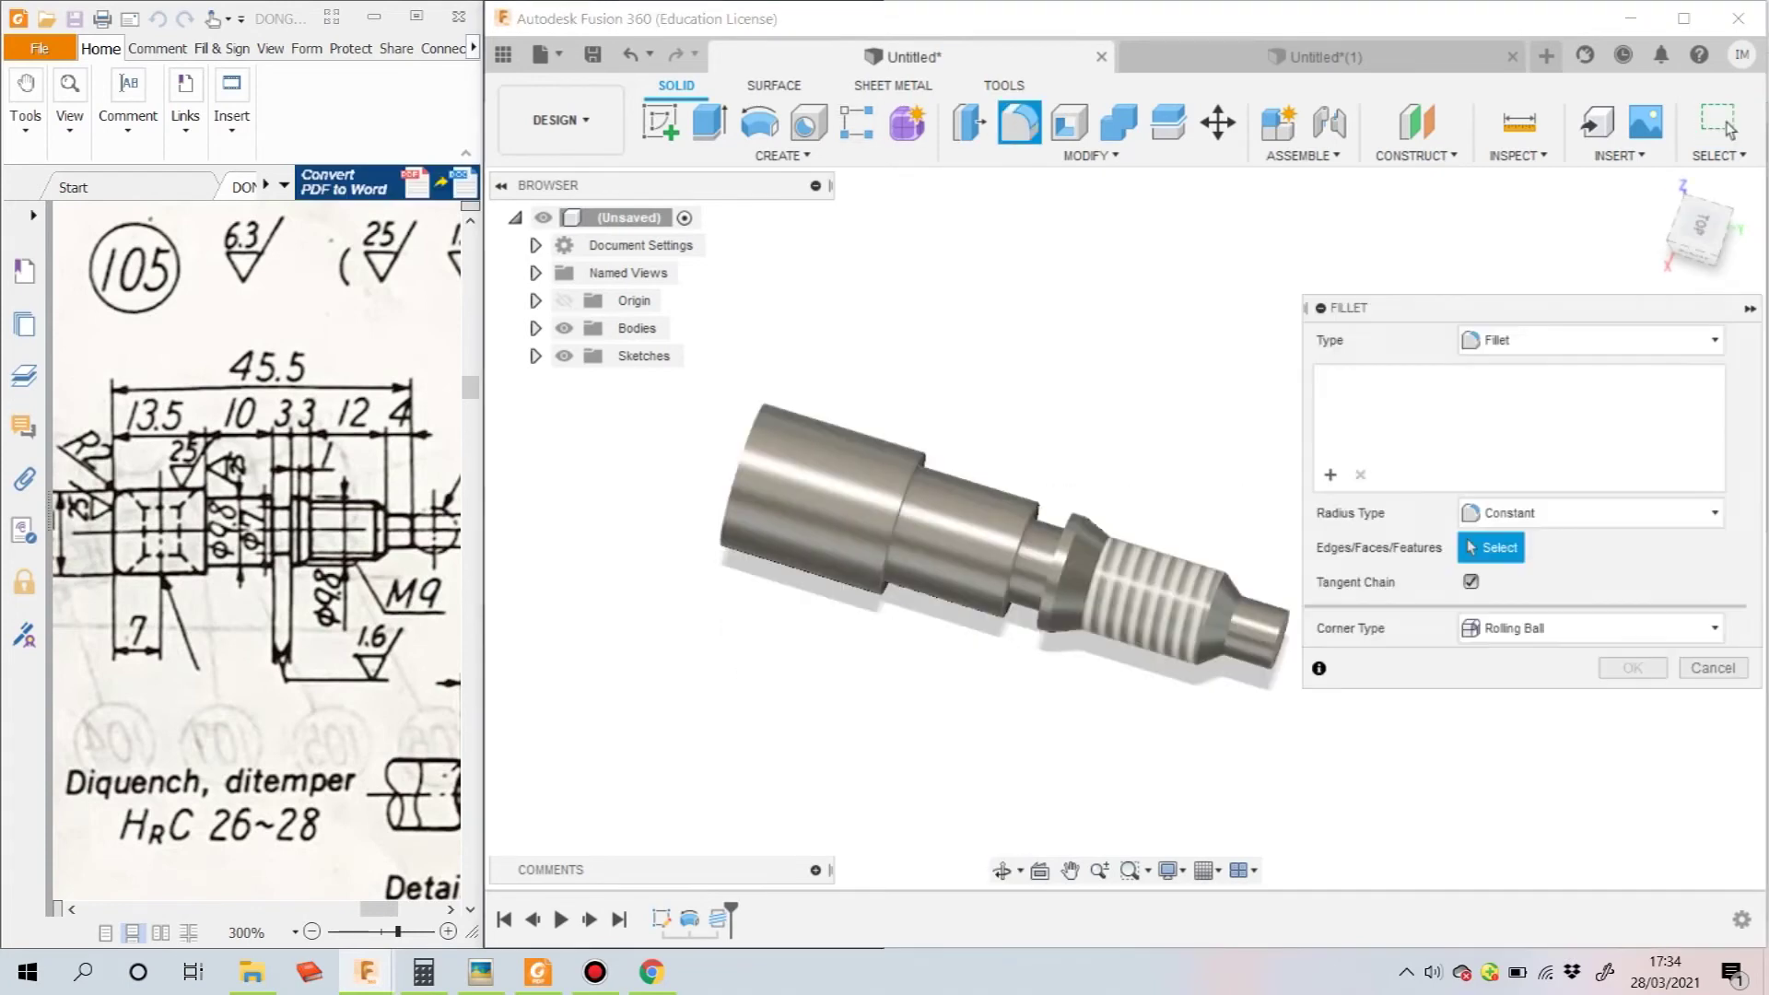
# Round the large end's outer edge with a 2 mm fillet
pyautogui.click(764, 419)
pyautogui.write('2')
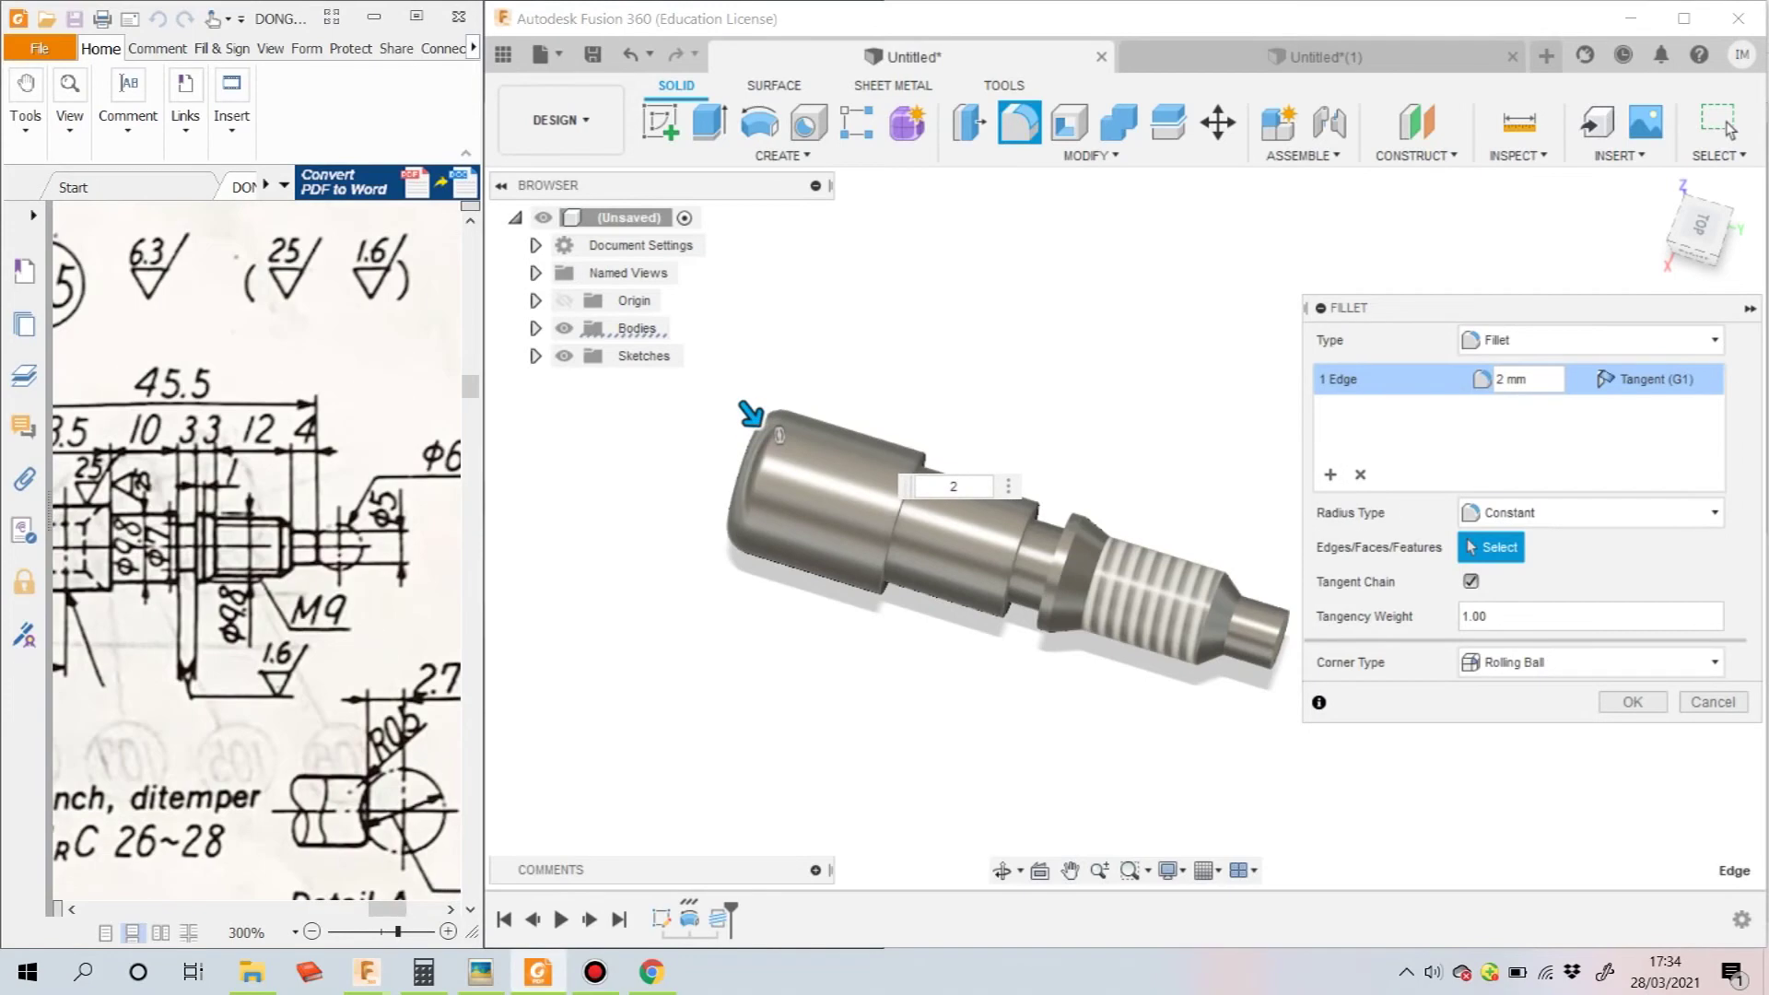
pyautogui.press('Return')
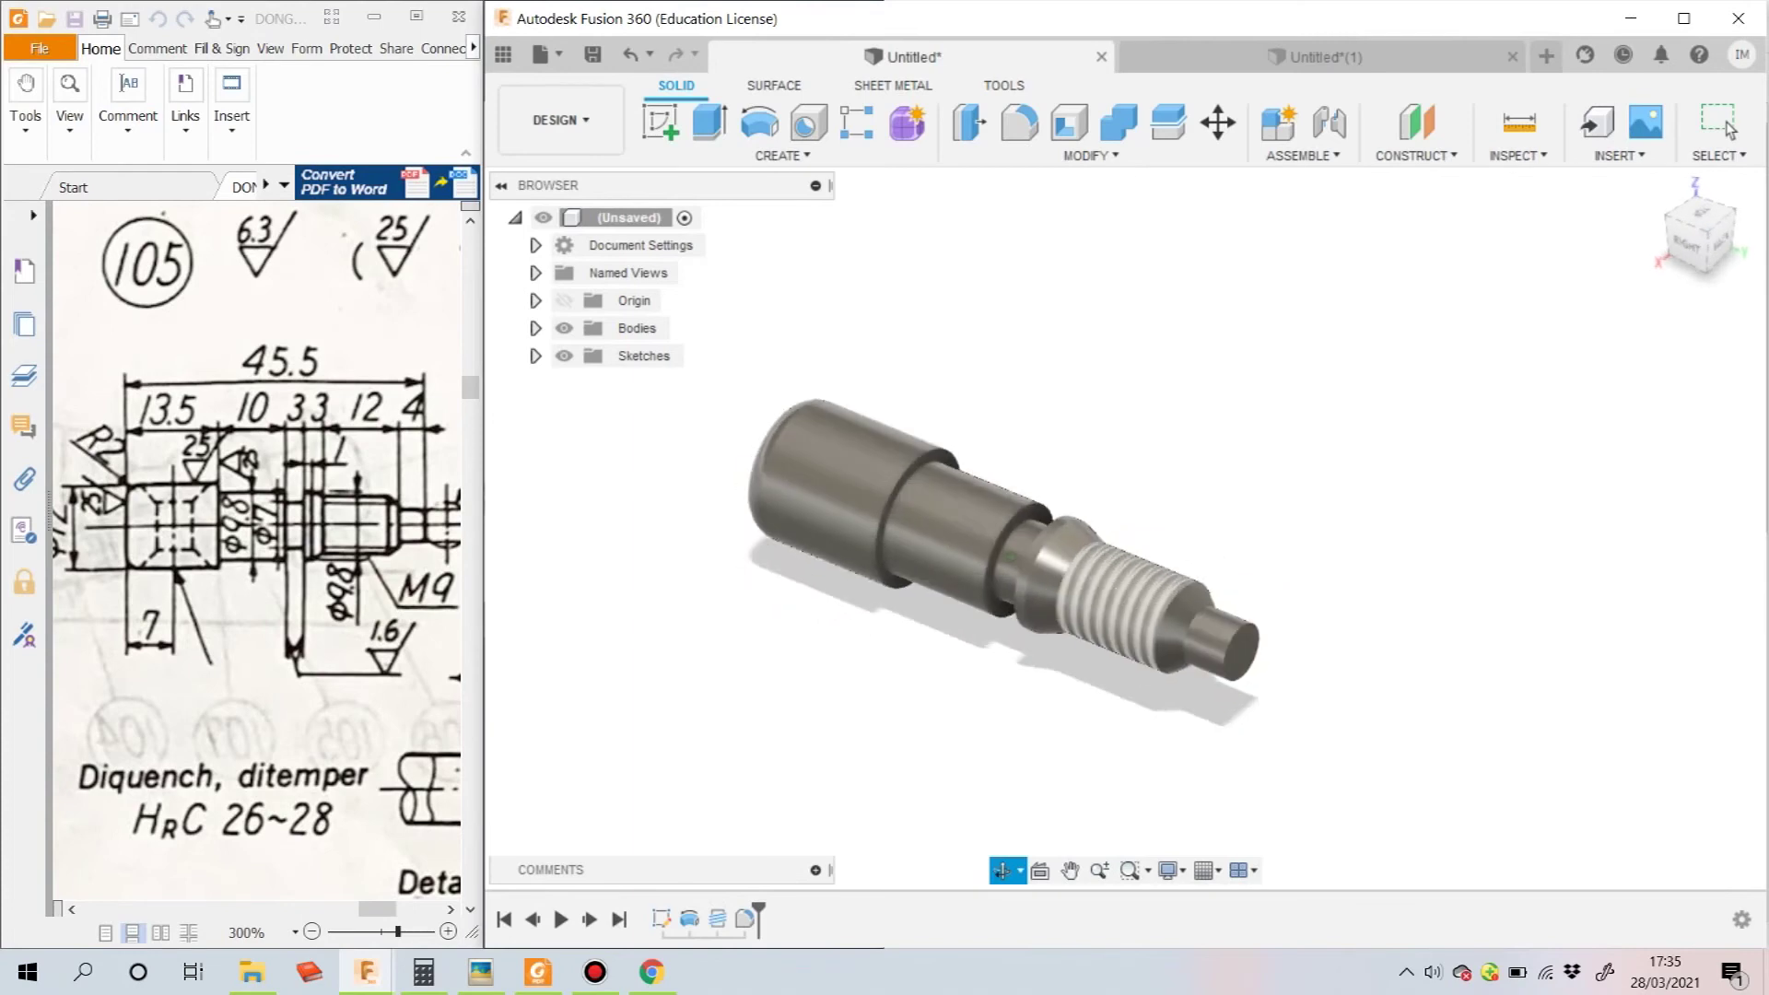
pyautogui.click(535, 300)
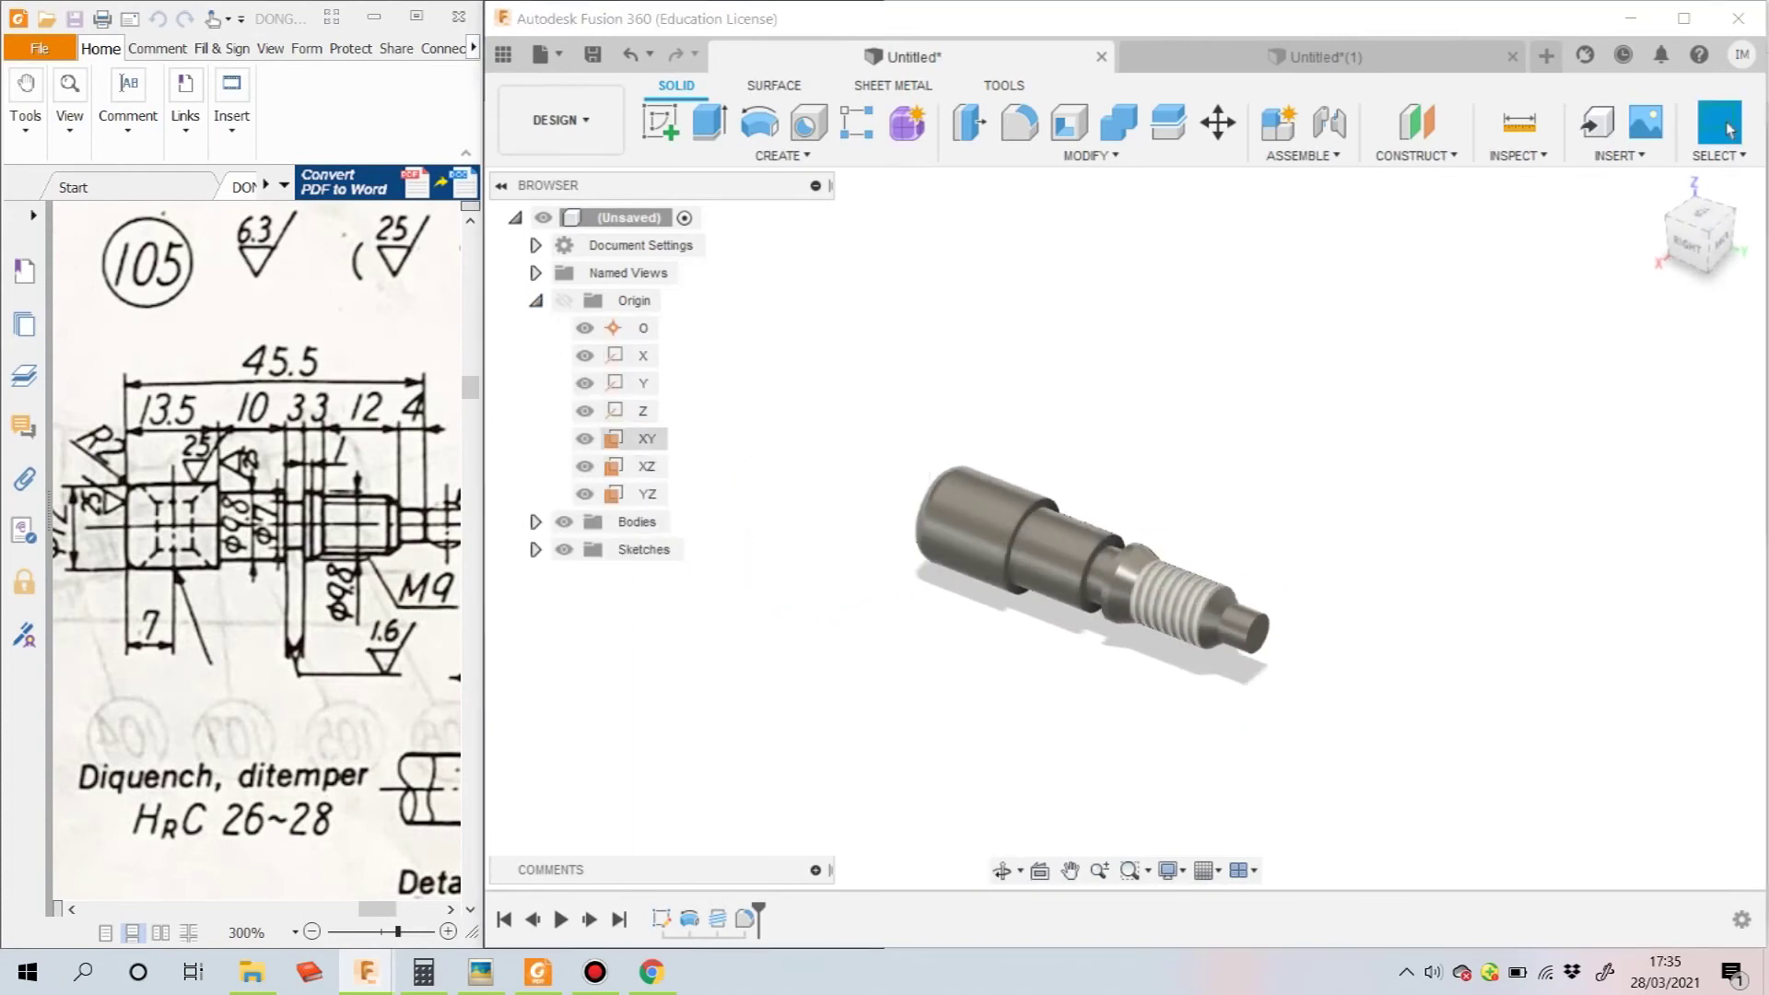
# Create a sketch on the XY plane and slice the shaft (F7) to show its cross-section
pyautogui.click(645, 438)
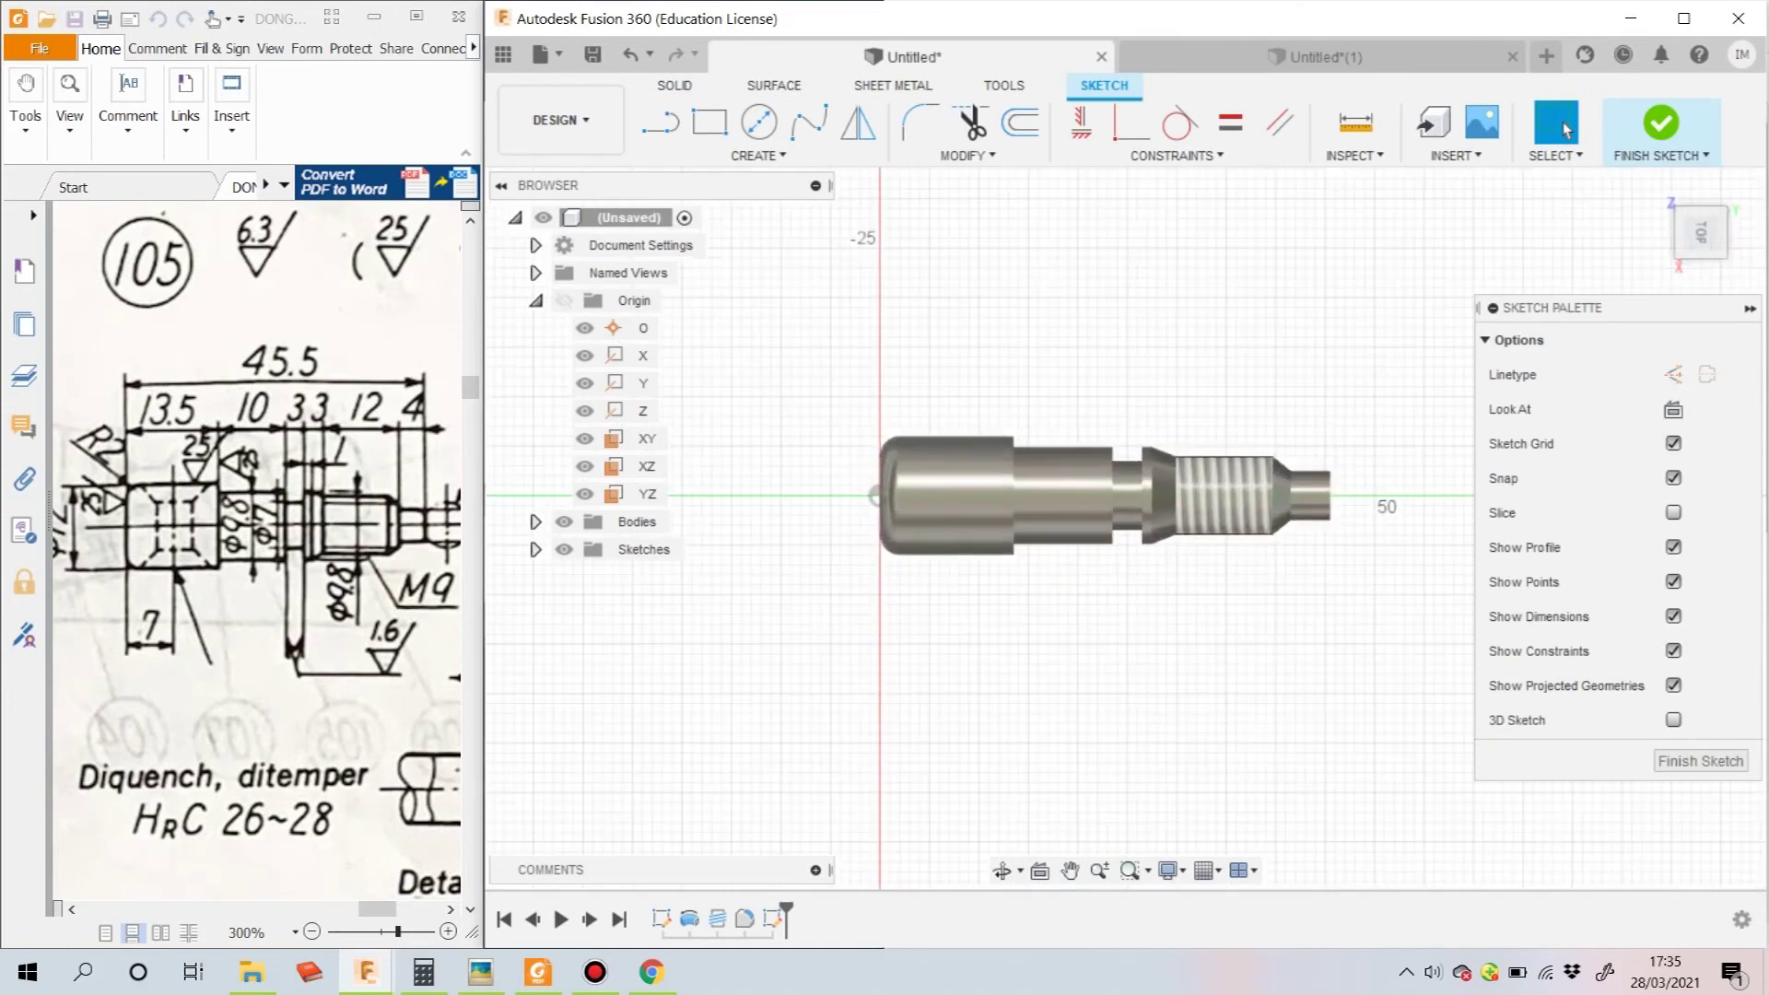
pyautogui.press('F7')
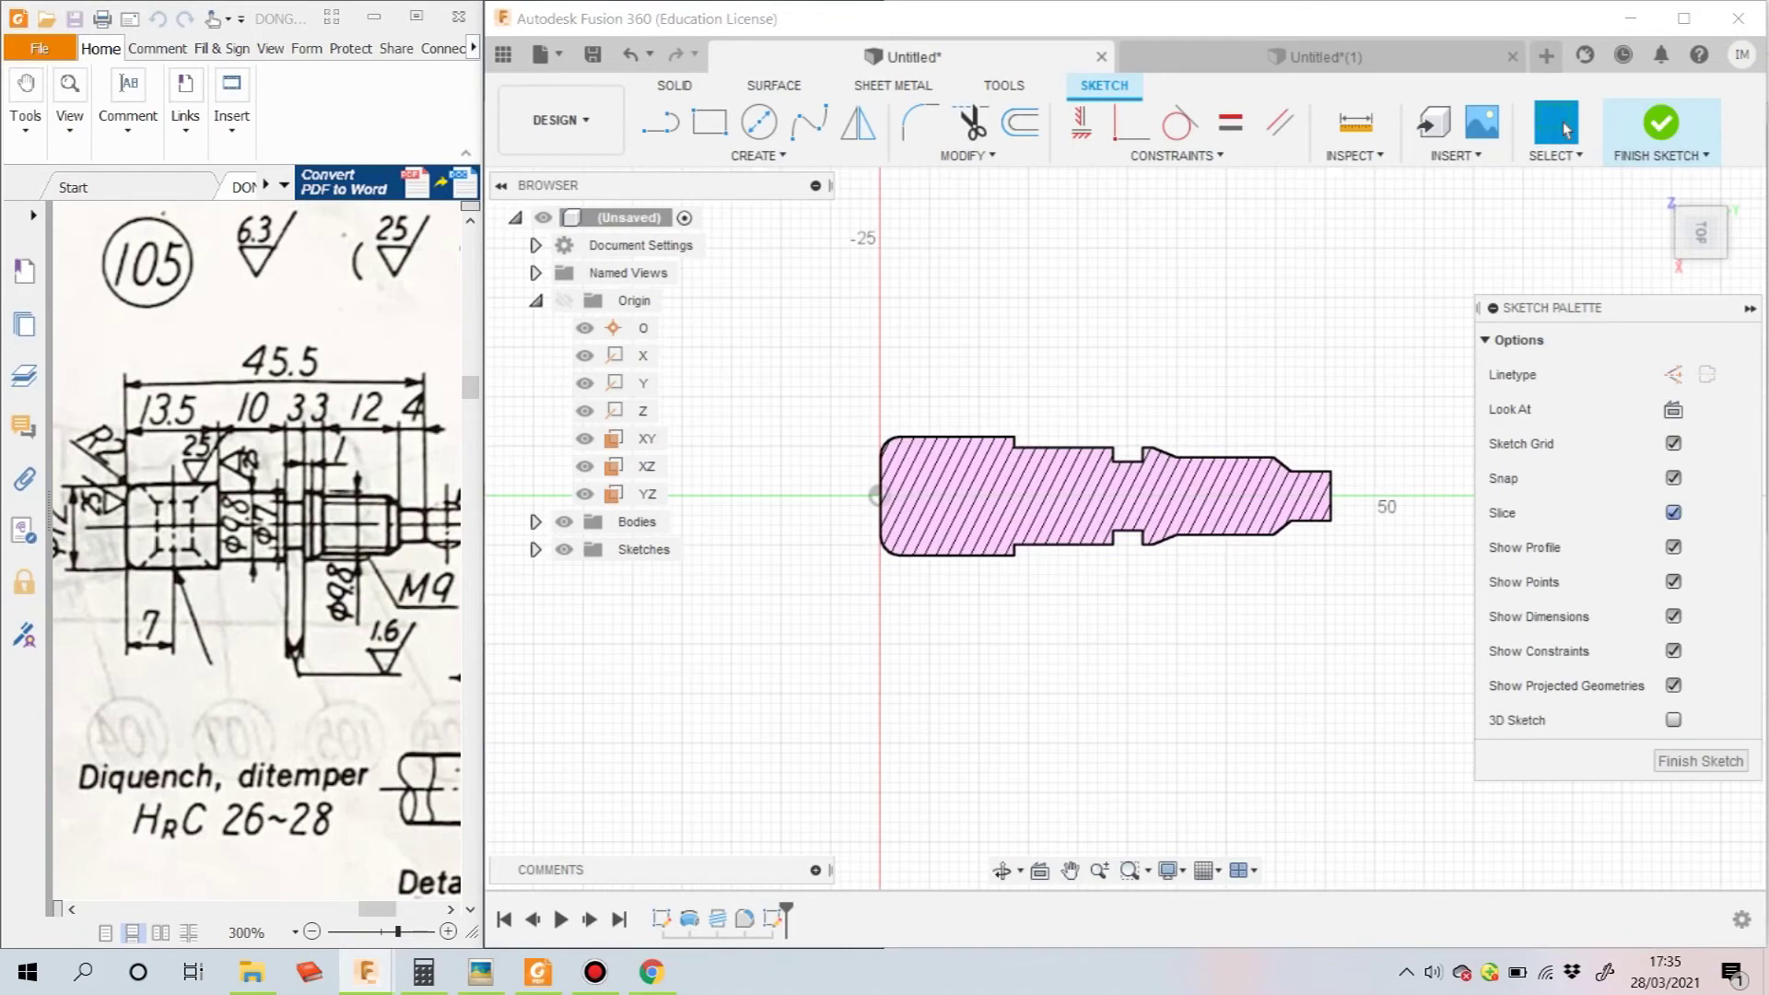
pyautogui.scroll(1, 1227, 458)
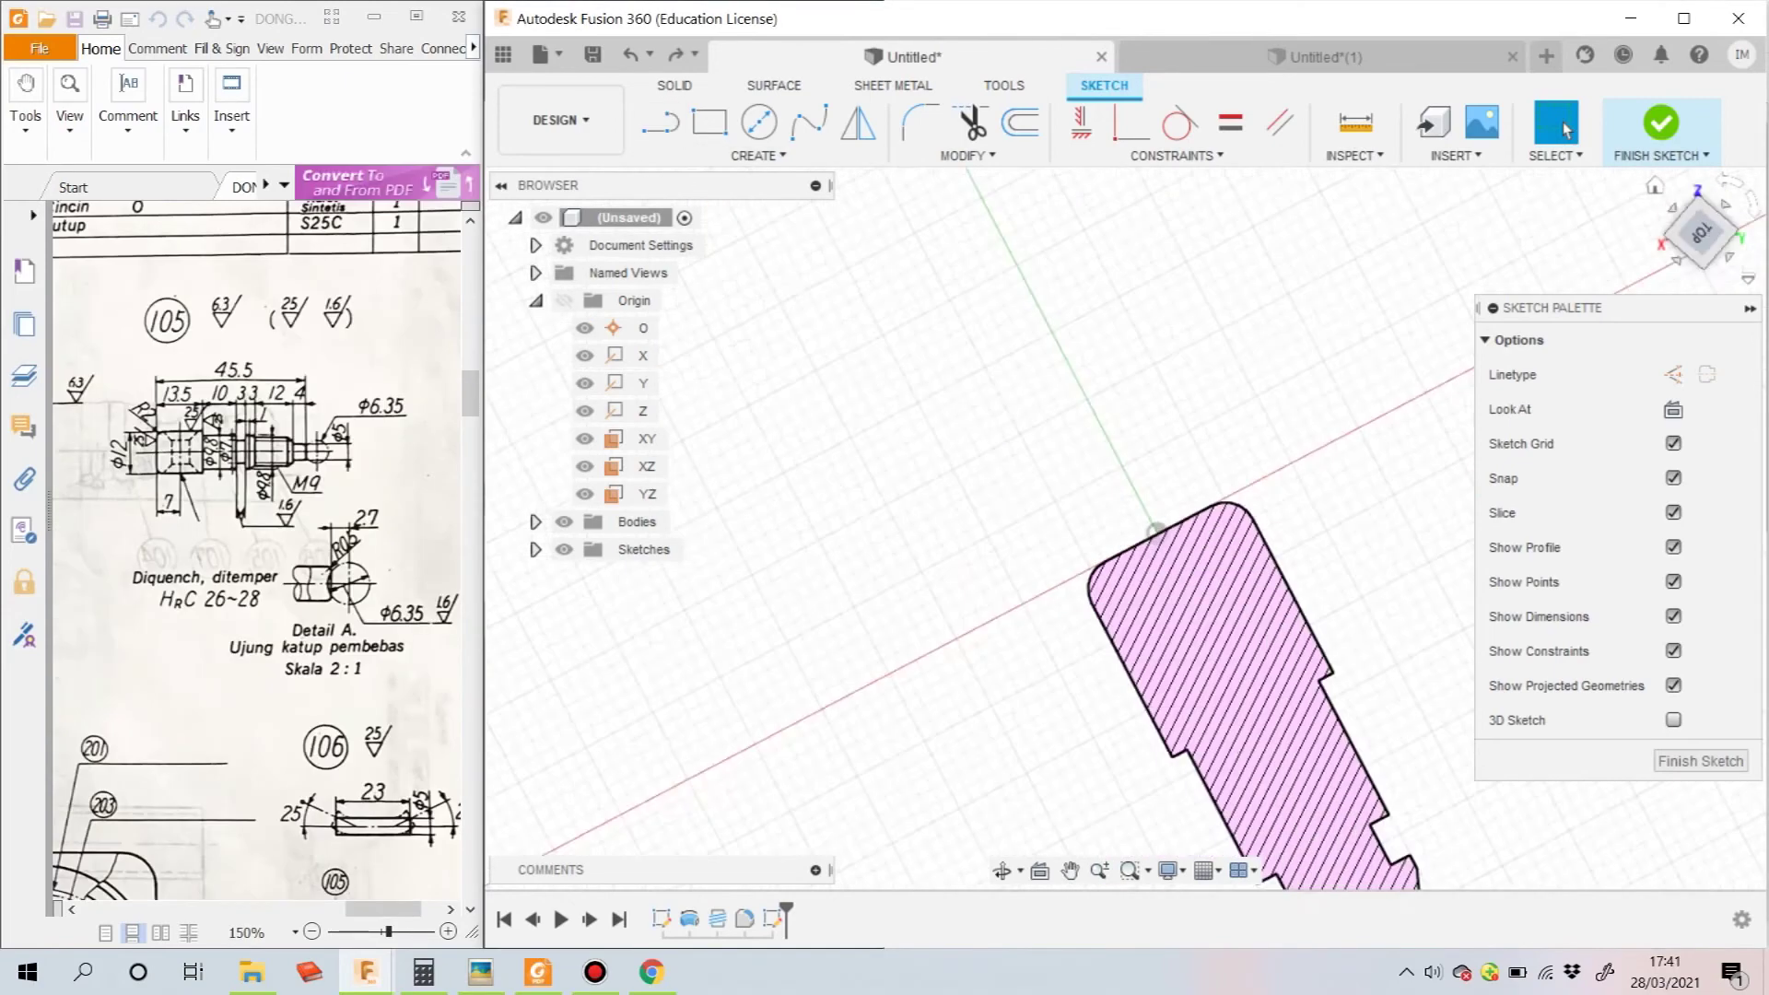
pyautogui.press('c')
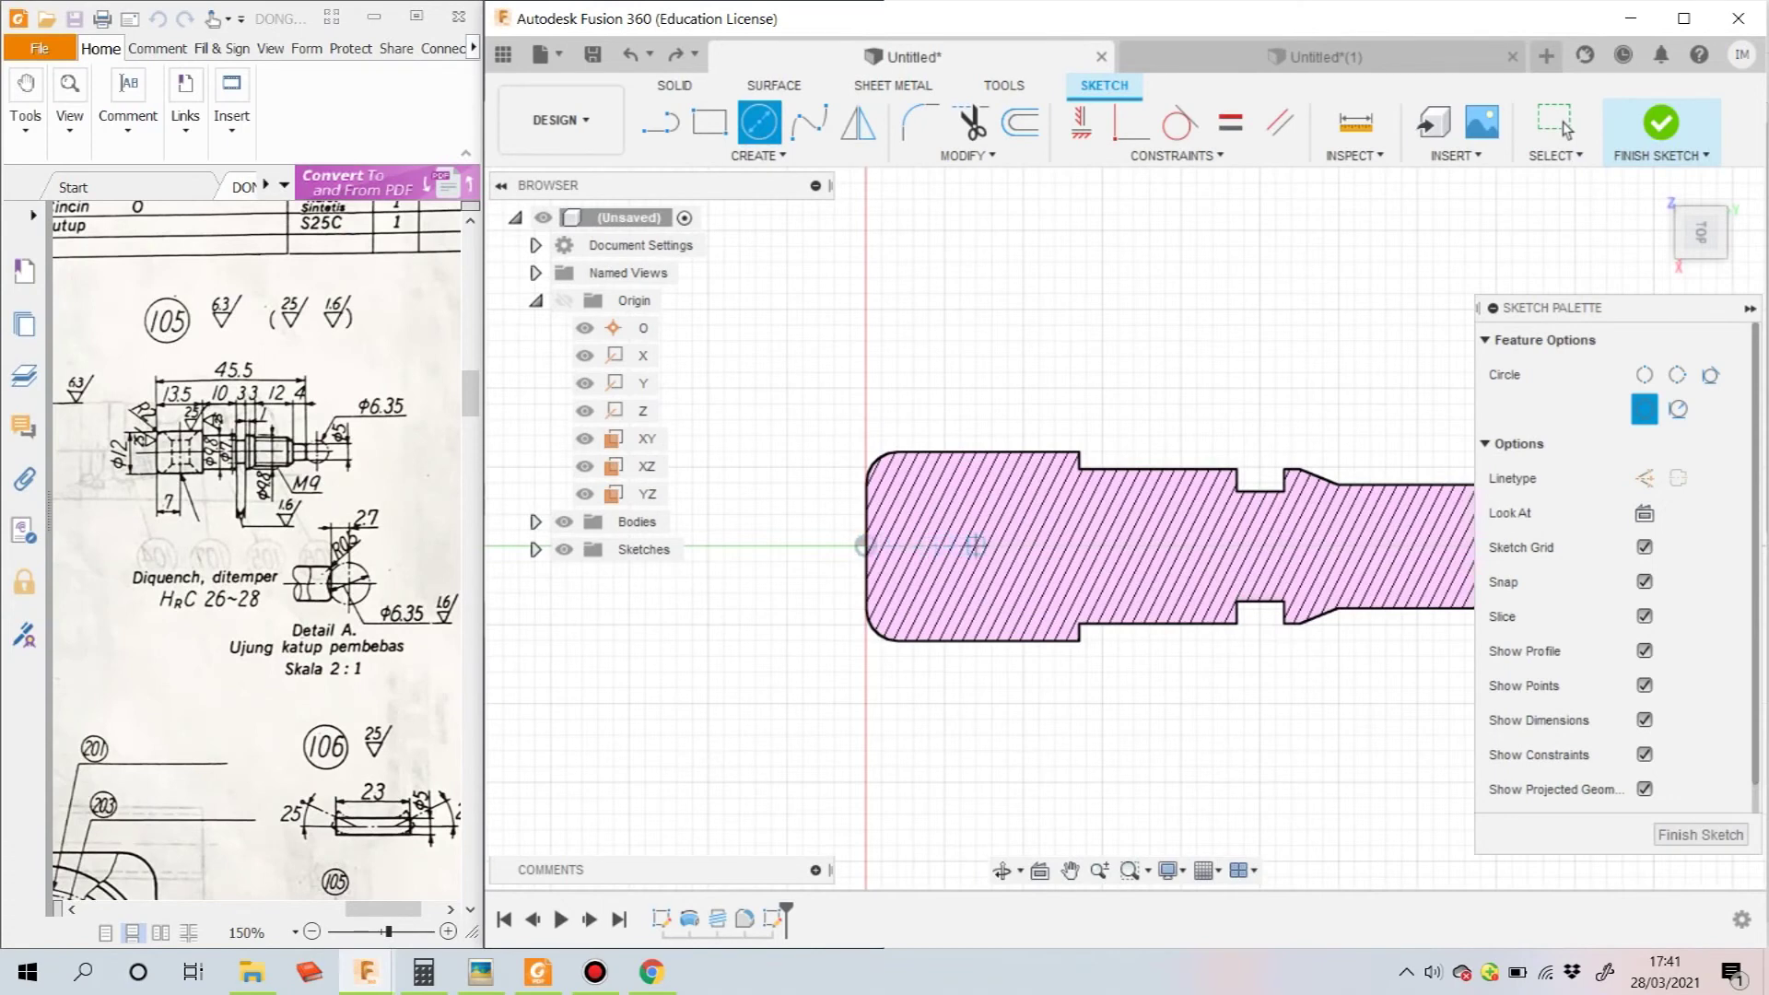
# Sketch a 6.35 mm circle on the shaft axis, dimensioned 7 mm from the origin
pyautogui.click(960, 545)
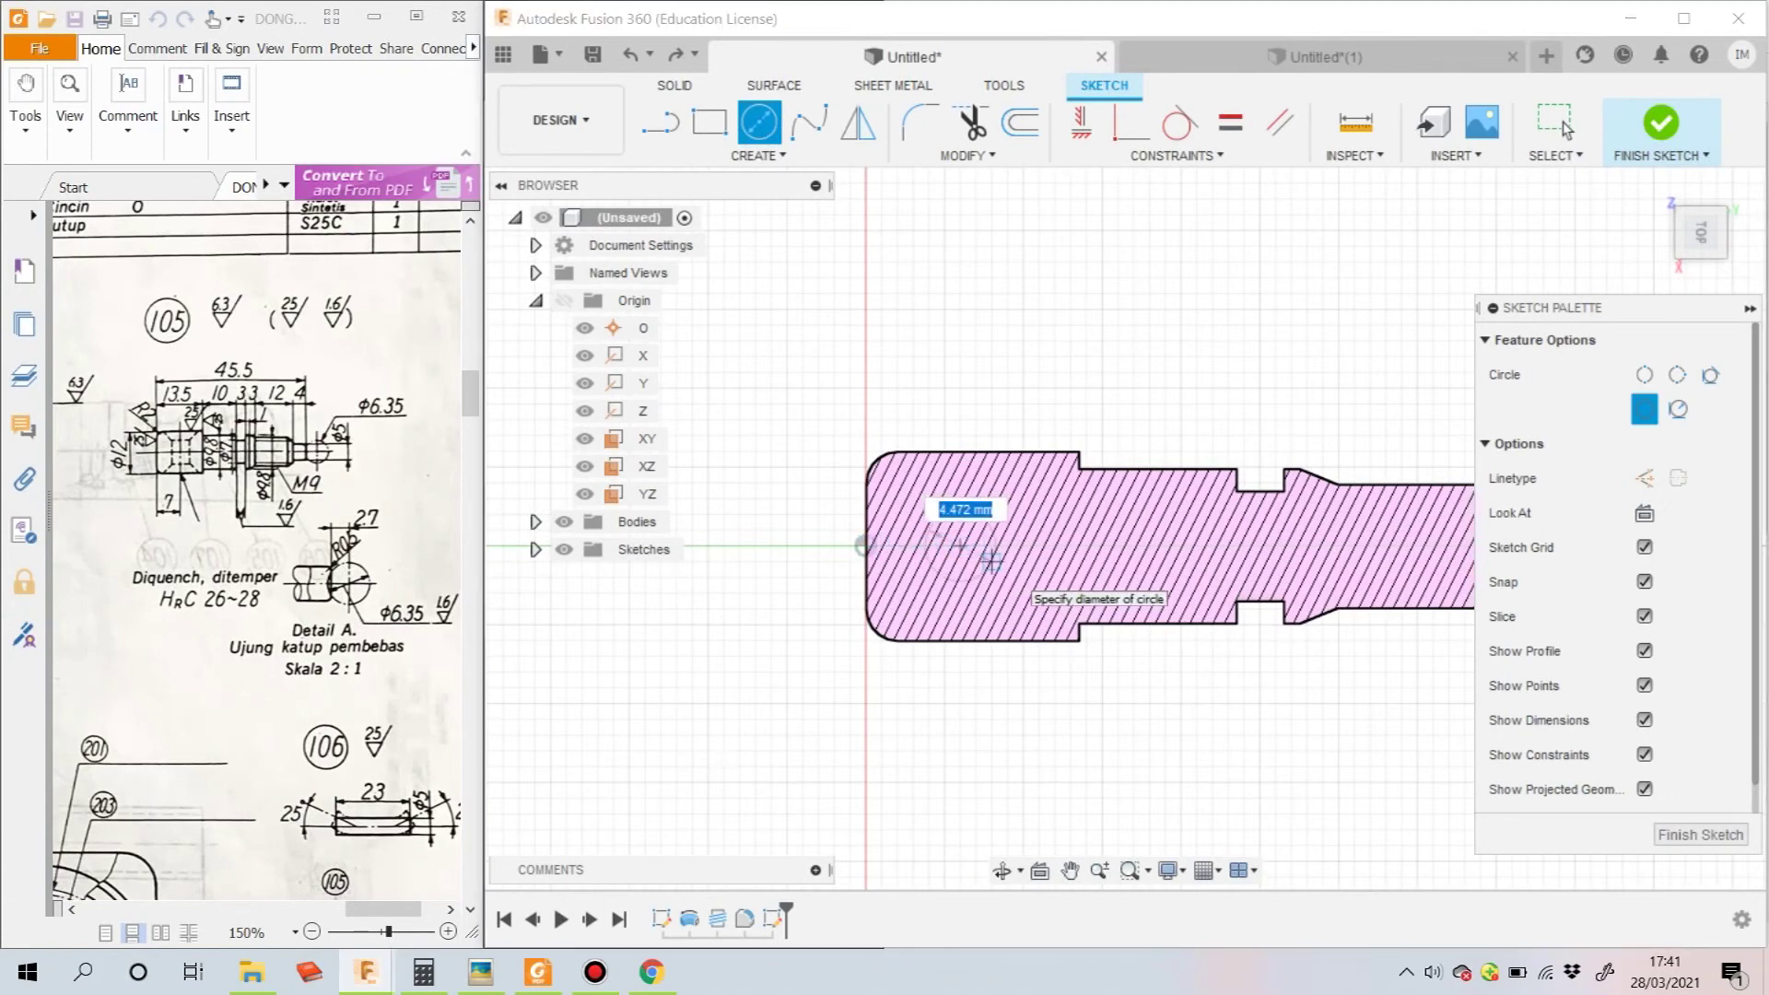
pyautogui.write('5')
pyautogui.press('Return')
pyautogui.click(1566, 129)
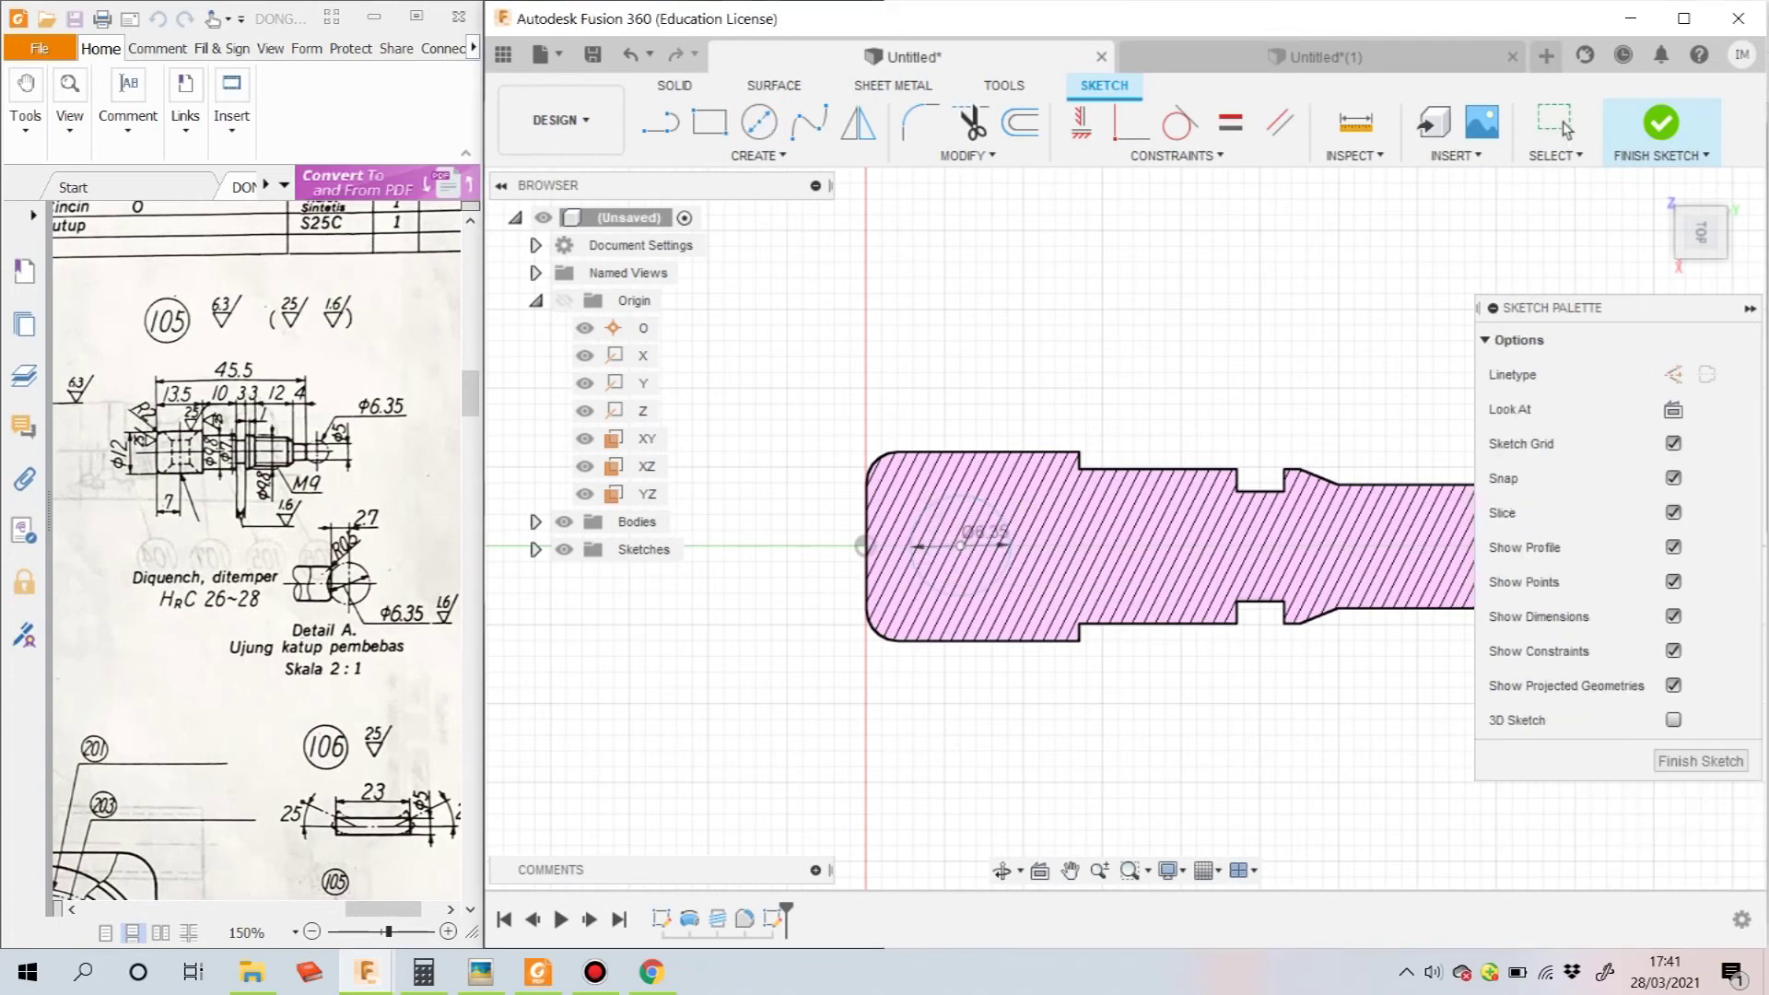
pyautogui.press('d')
pyautogui.click(960, 546)
pyautogui.click(863, 545)
pyautogui.click(920, 728)
pyautogui.write('7')
pyautogui.press('Return')
# Extrude-cut the circle symmetrically with extent All, through the shaft's large end
pyautogui.click(975, 546)
pyautogui.press('e')
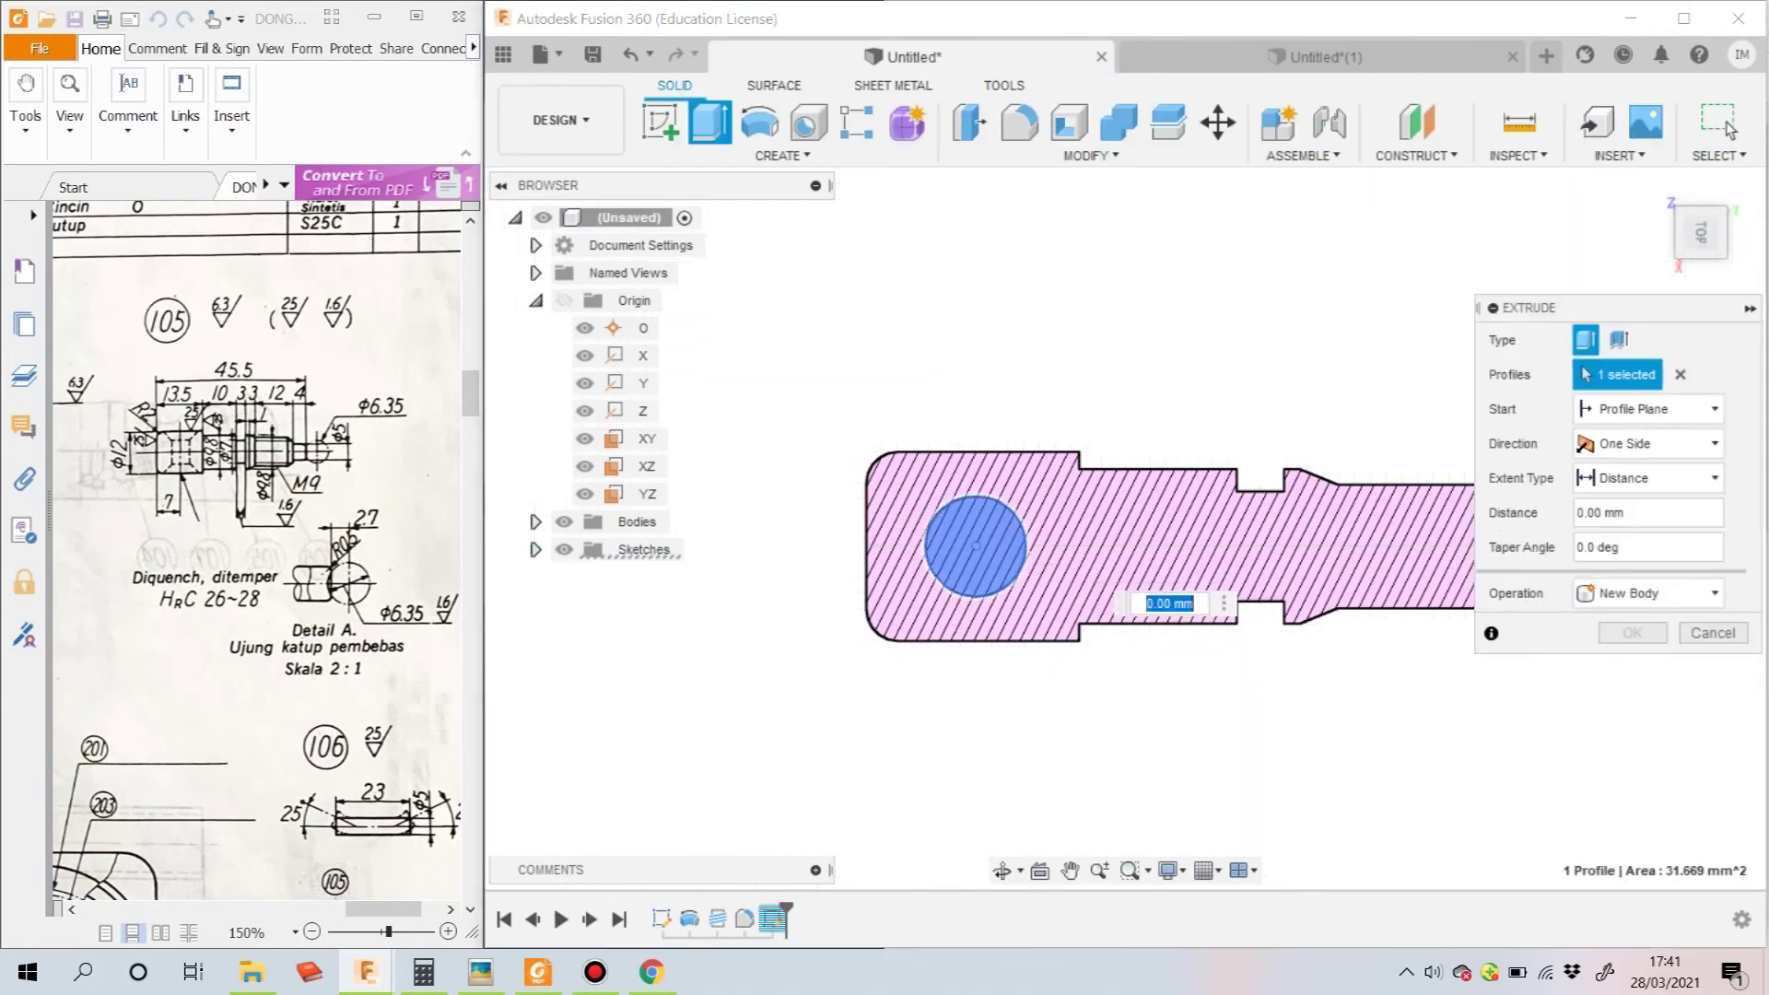
pyautogui.click(1649, 444)
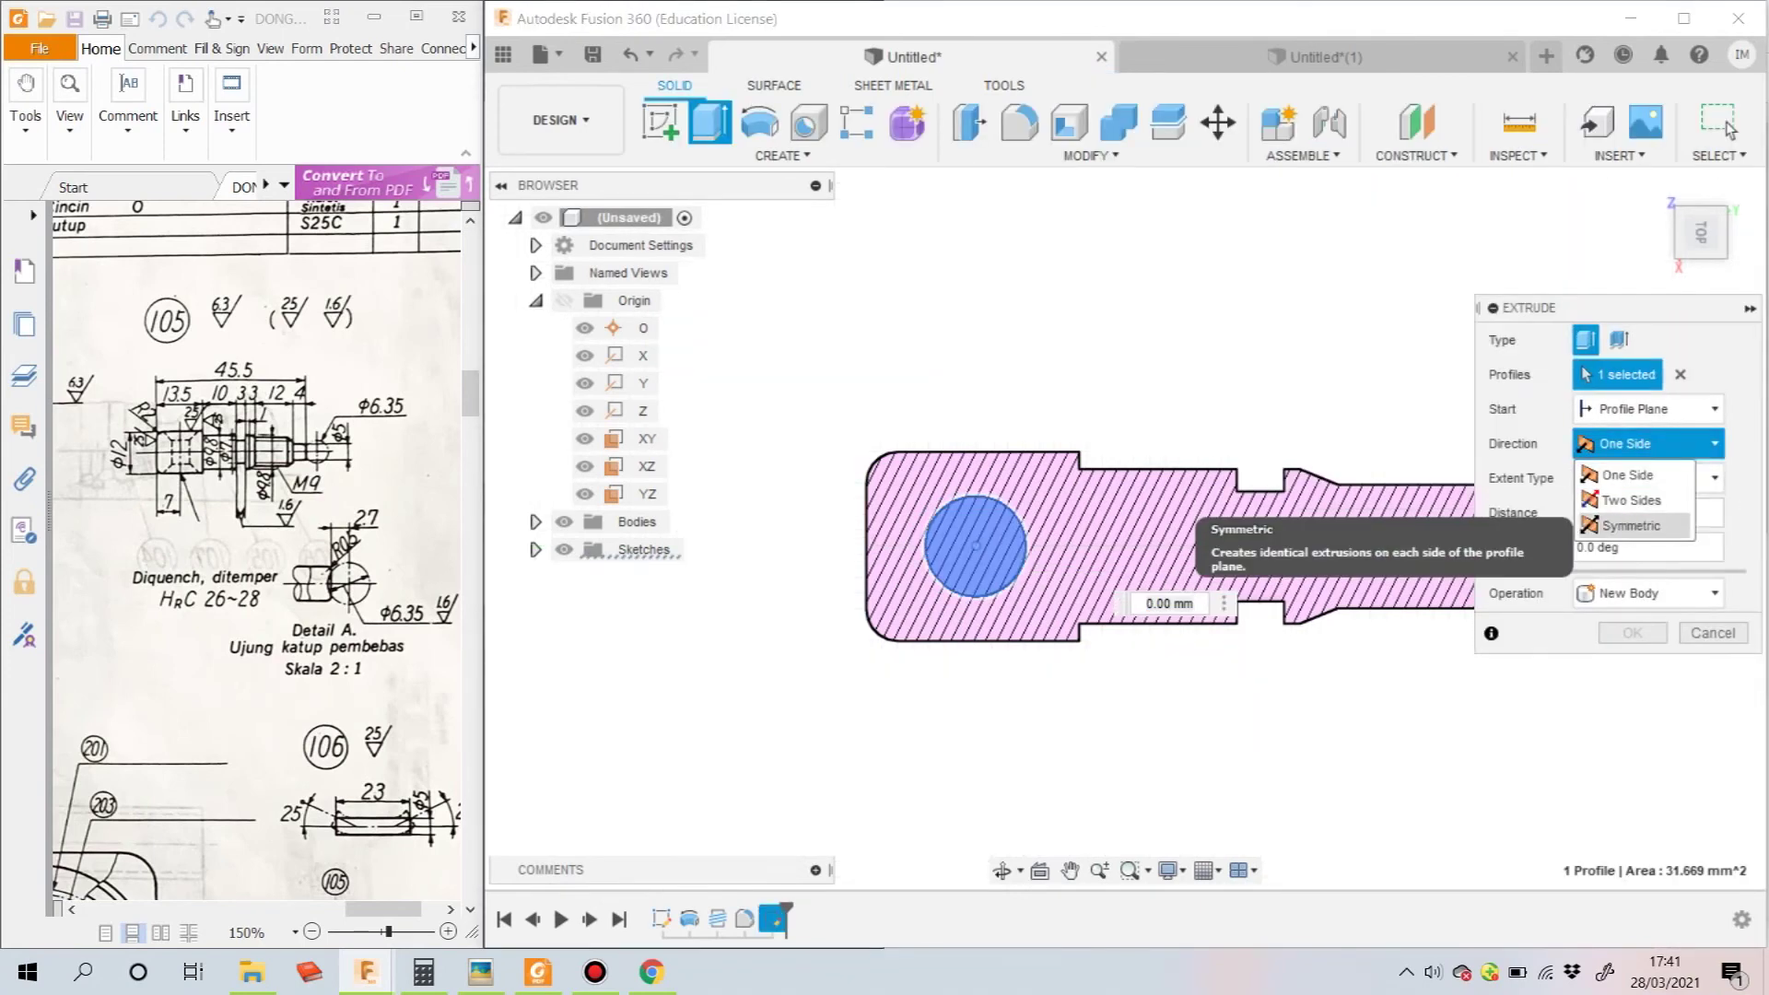
pyautogui.click(1626, 518)
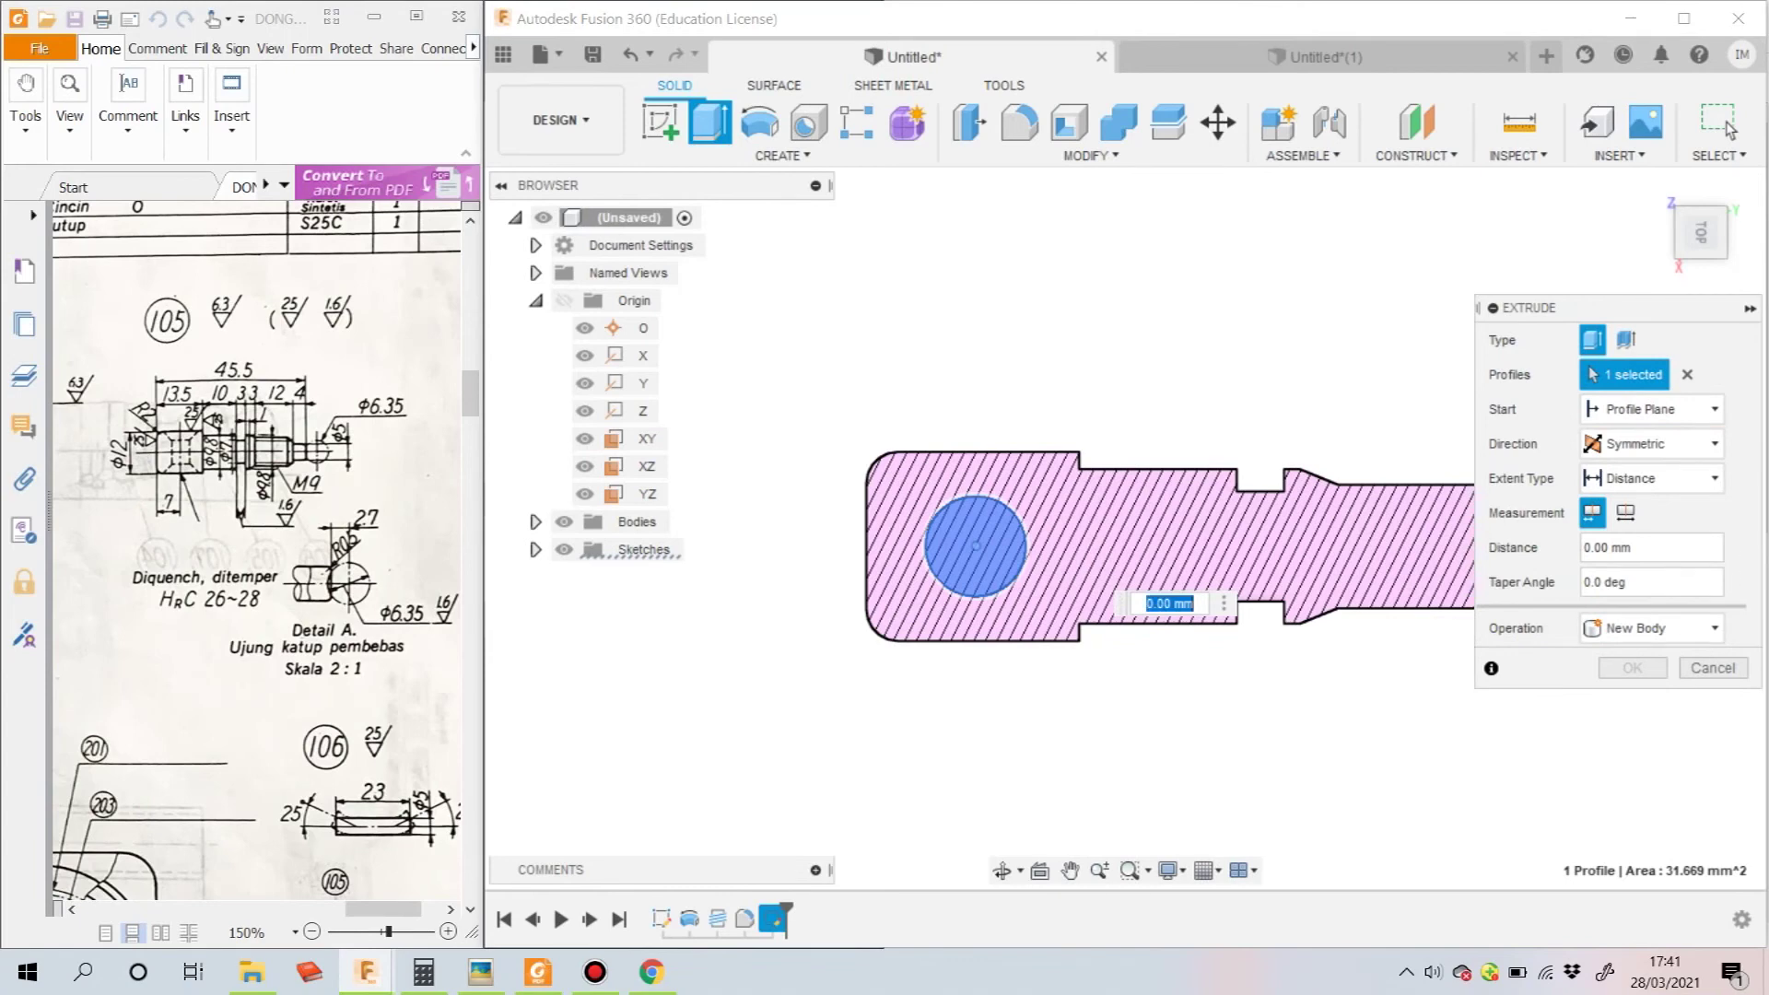
pyautogui.click(1649, 478)
pyautogui.click(1626, 533)
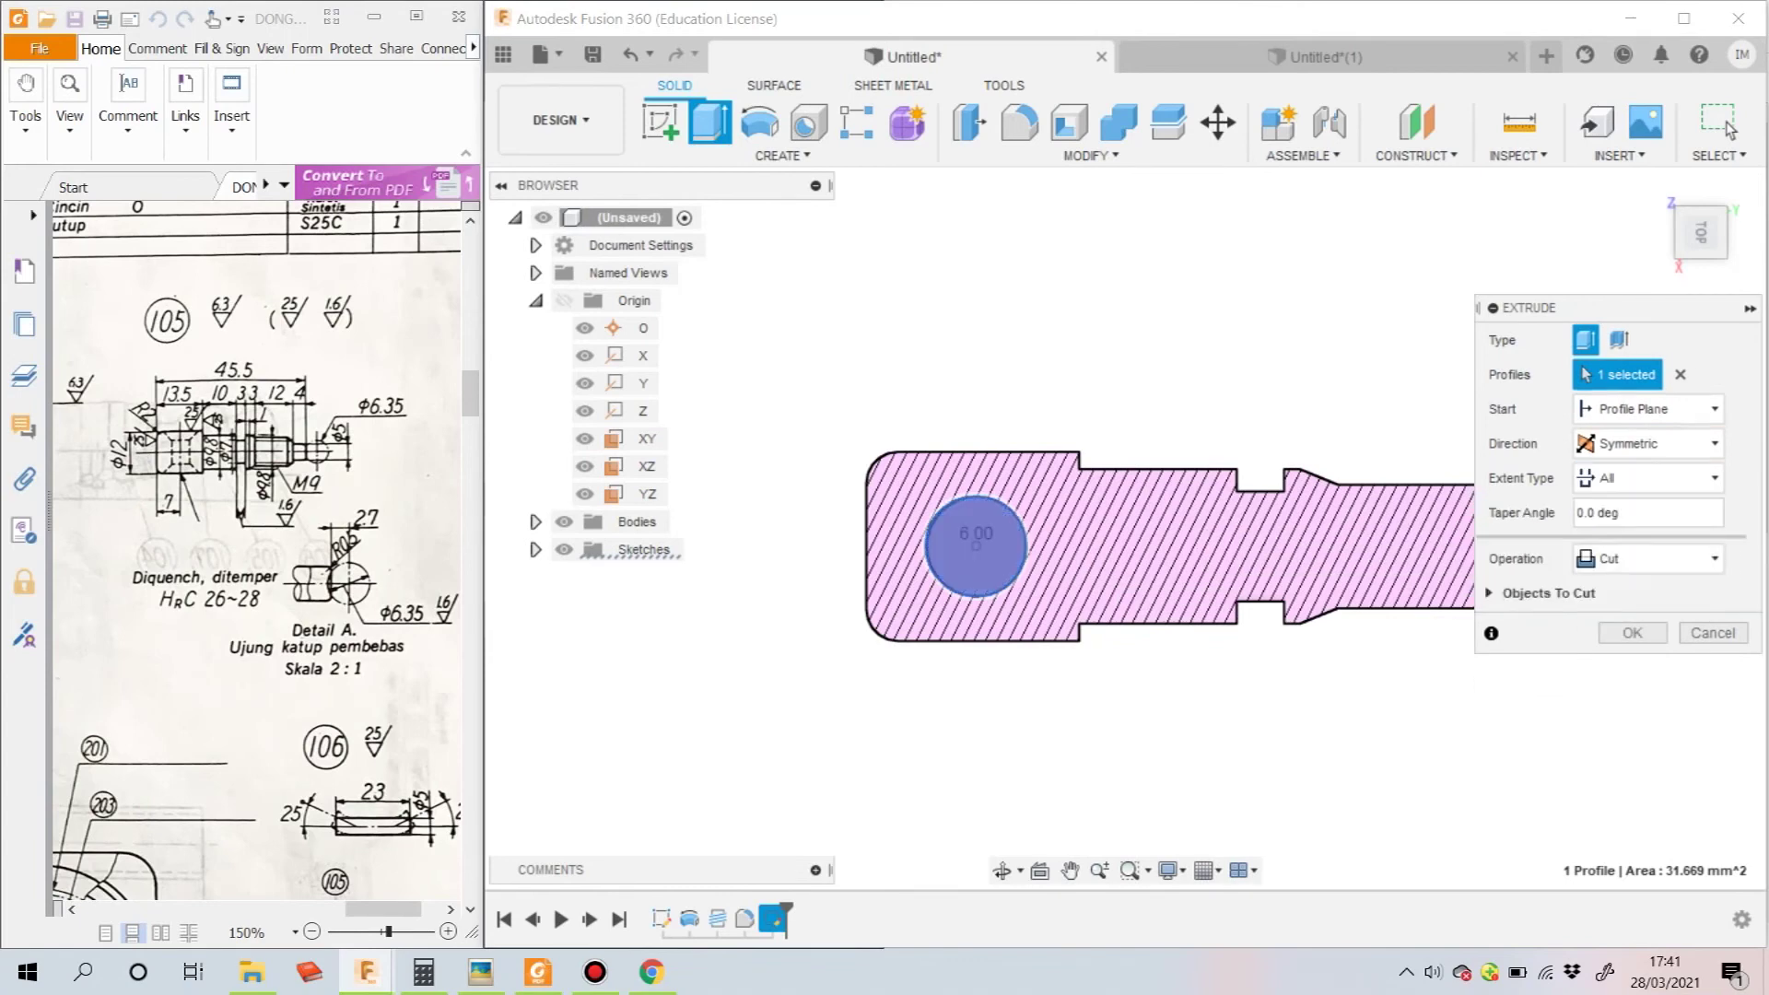
pyautogui.click(1632, 633)
pyautogui.moveTo(1701, 232); pyautogui.dragTo(1703, 241)
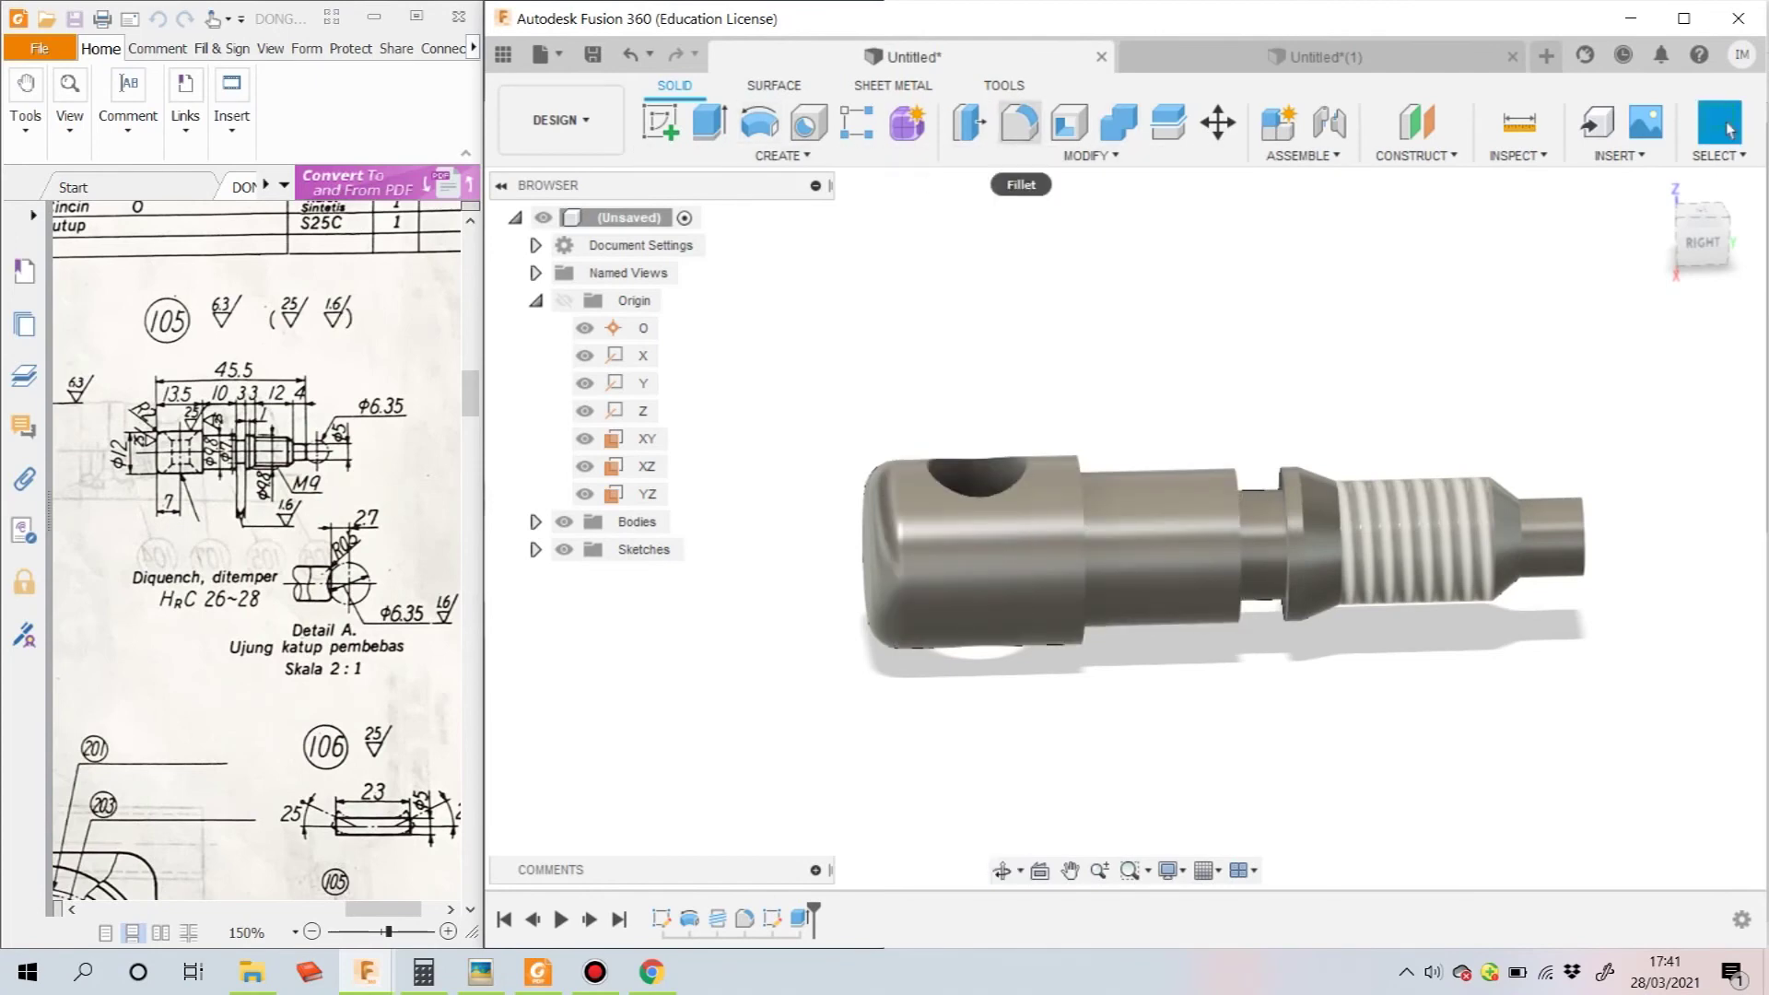
pyautogui.click(1091, 155)
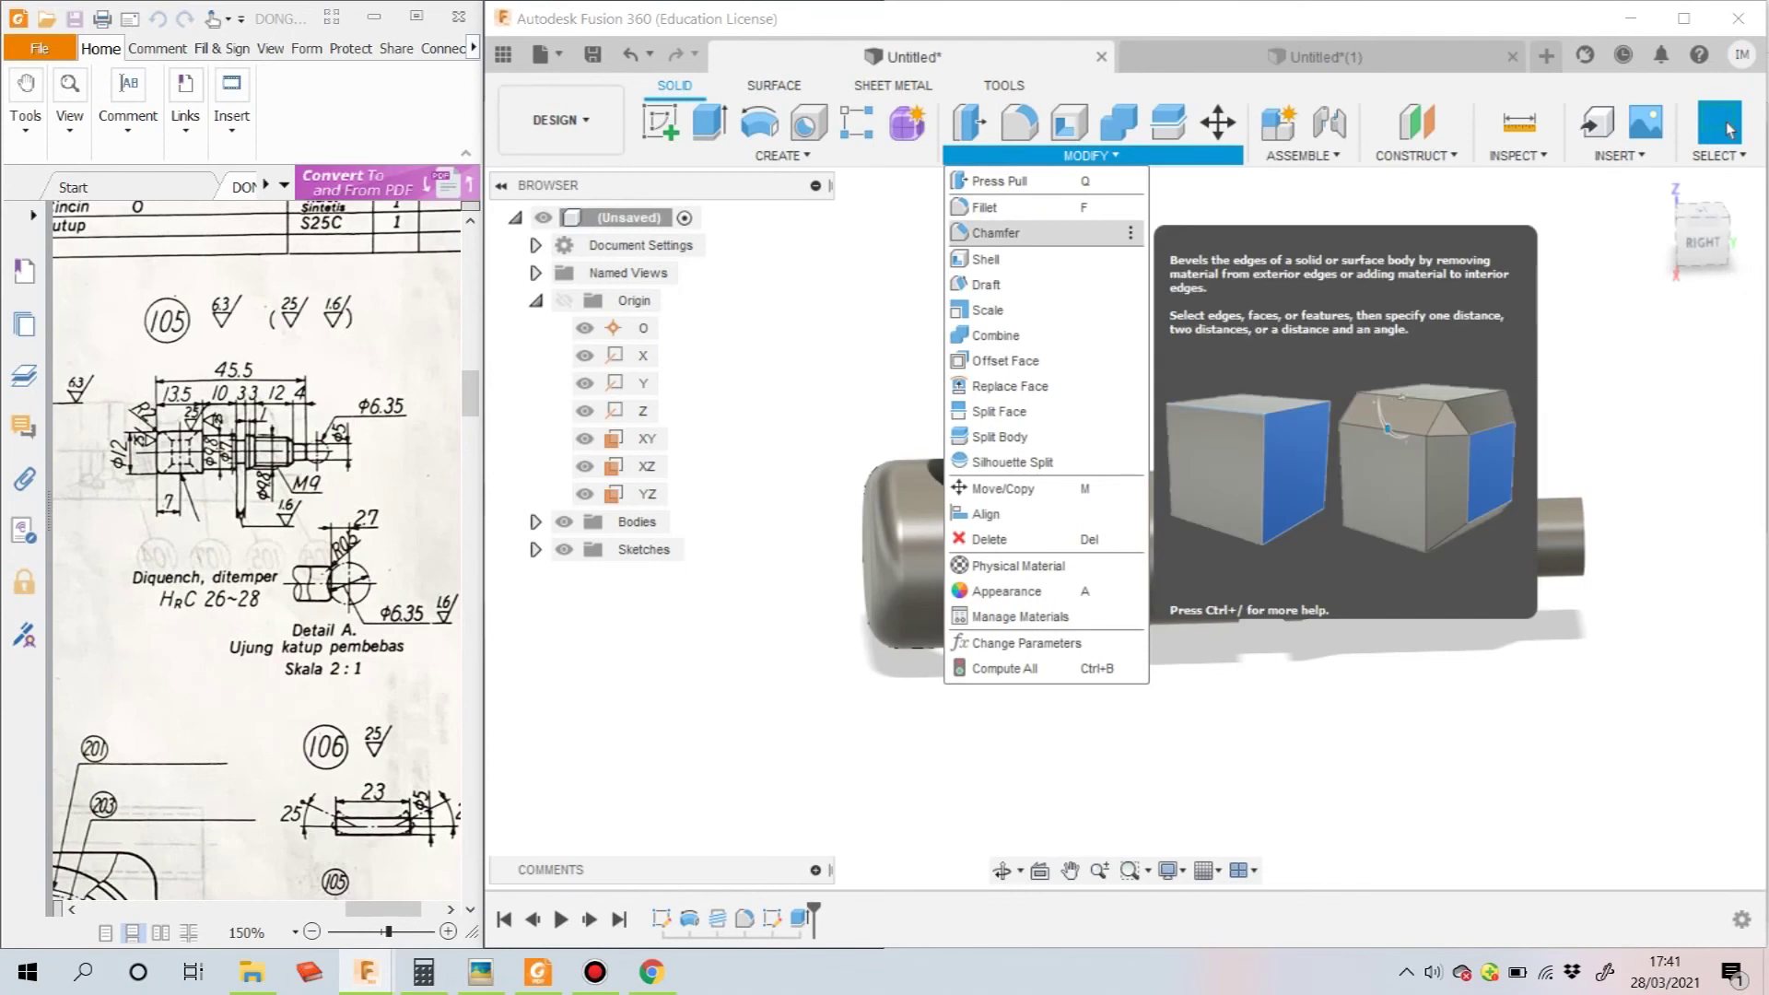
# Apply a 1 mm equal-distance chamfer to both edges of the cross-hole
pyautogui.click(1013, 232)
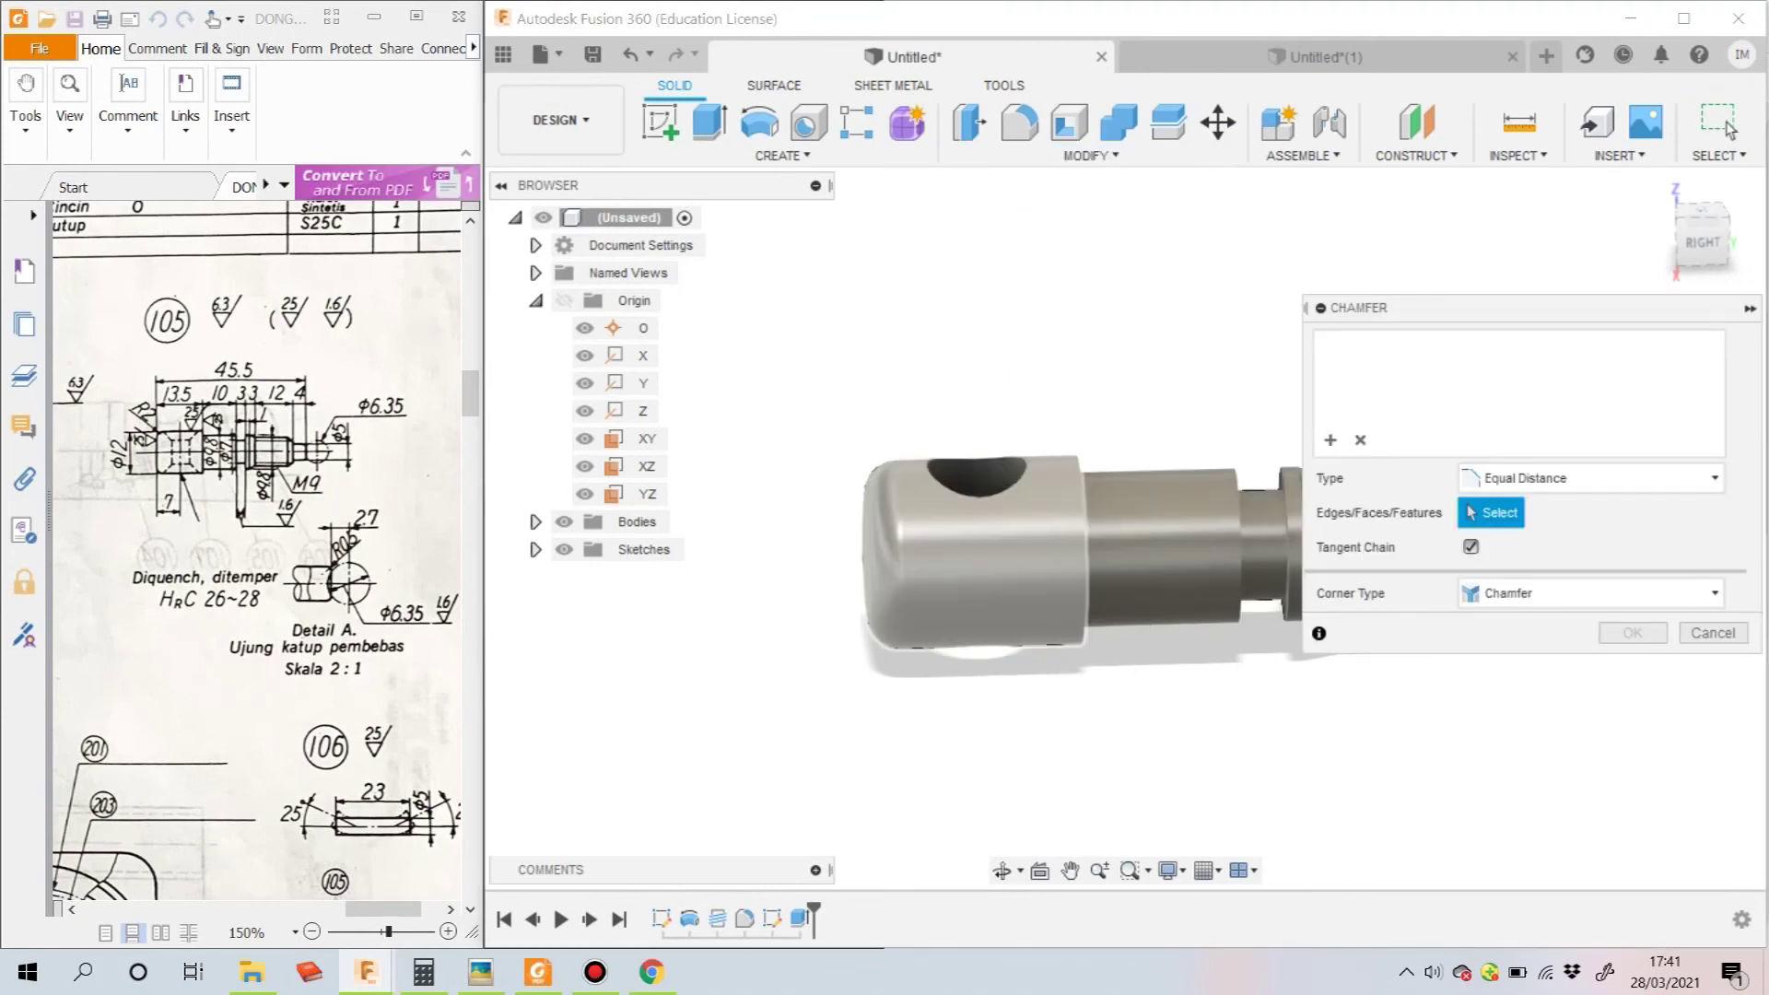
pyautogui.click(976, 459)
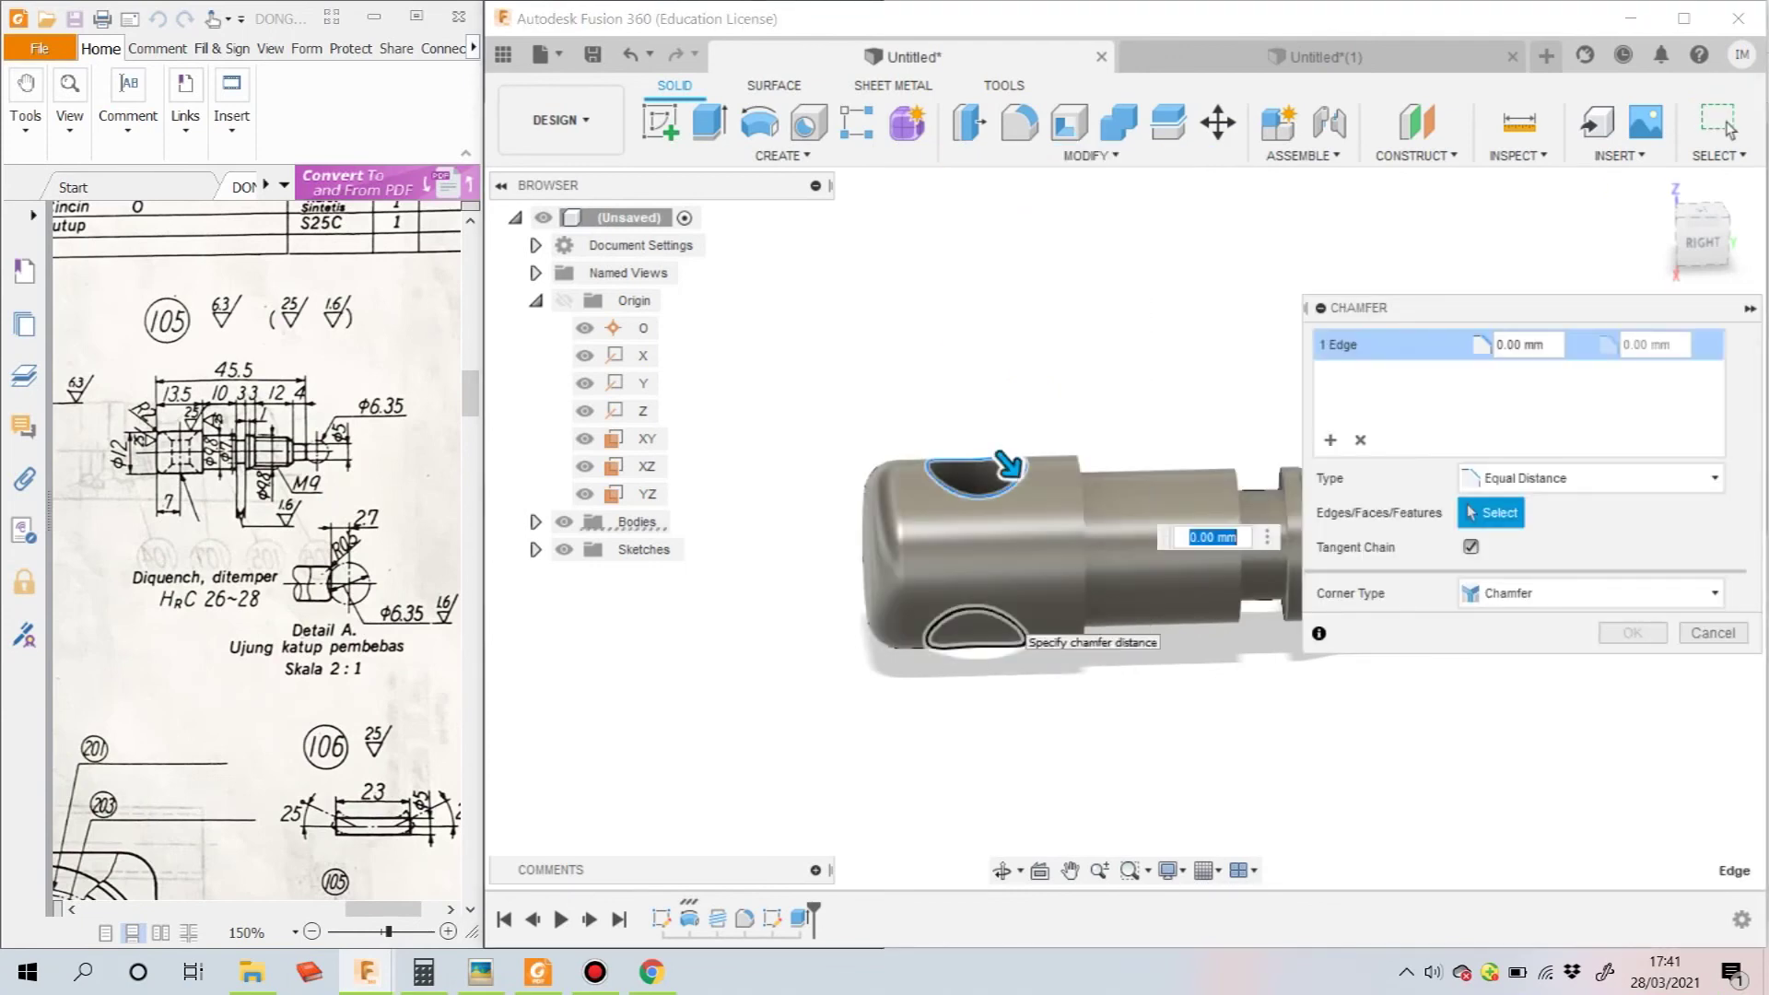
pyautogui.keyDown('shift'); pyautogui.moveTo(1060, 553); pyautogui.dragTo(1060, 525, button='middle'); pyautogui.keyUp('shift')
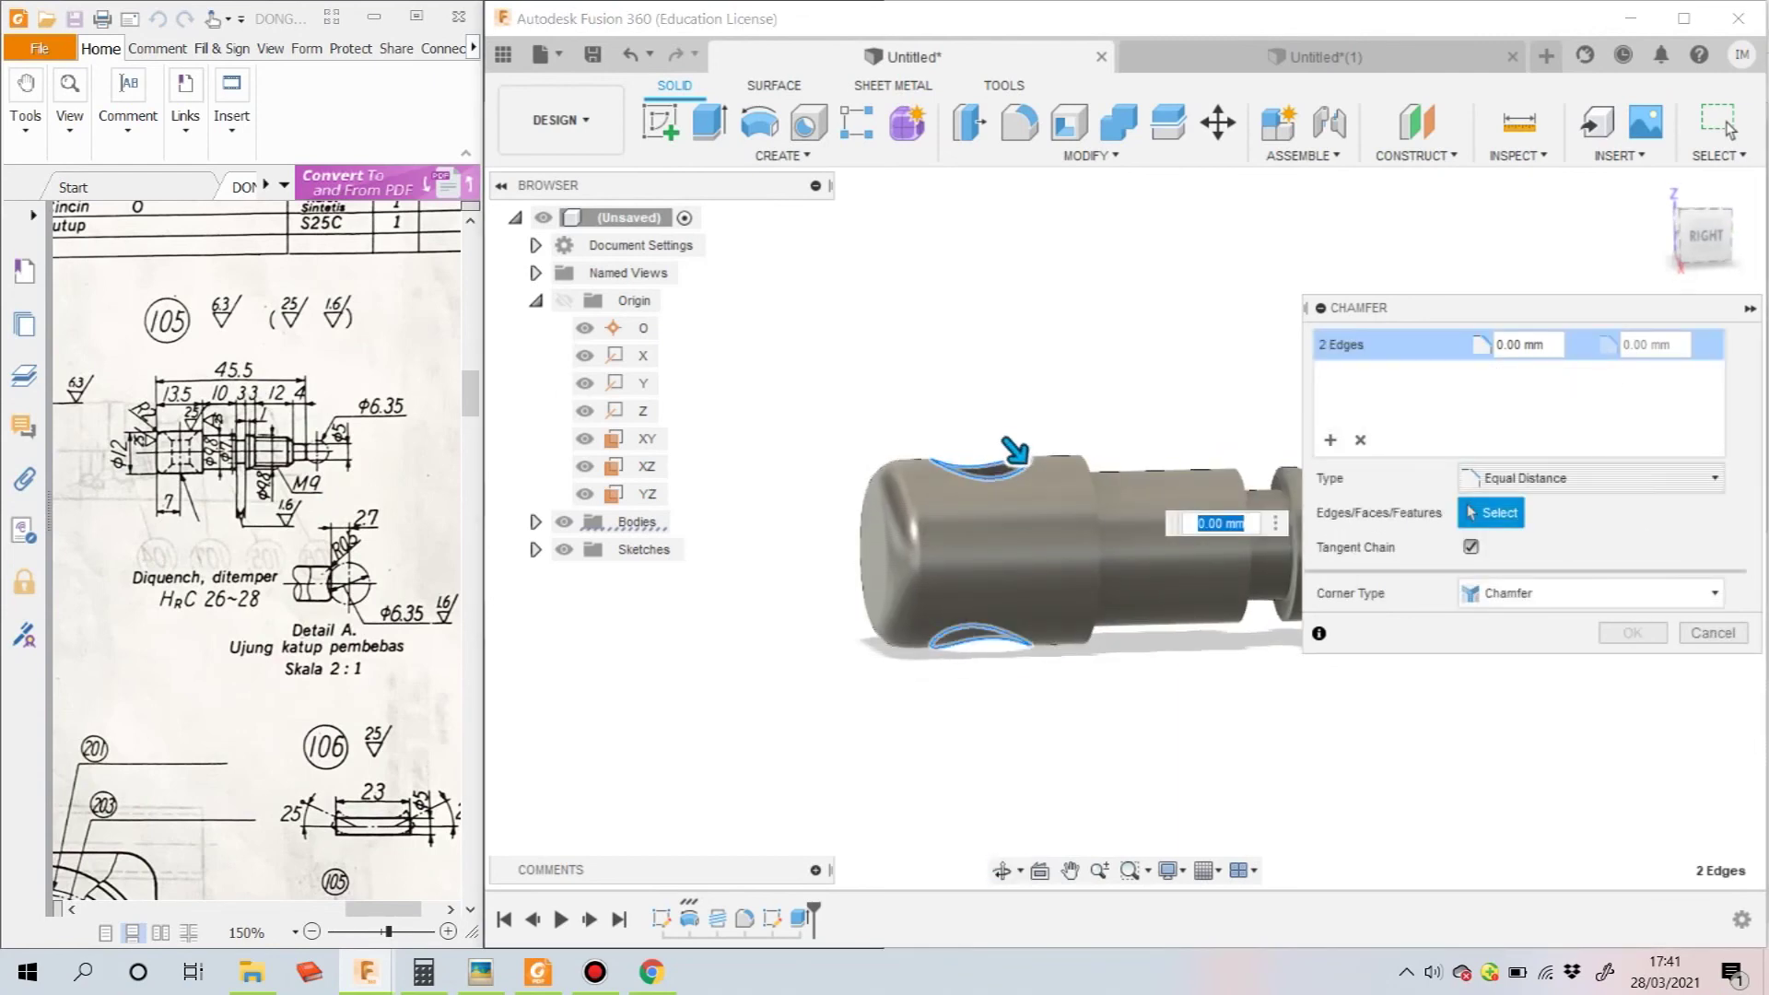
pyautogui.click(1589, 477)
pyautogui.click(1520, 497)
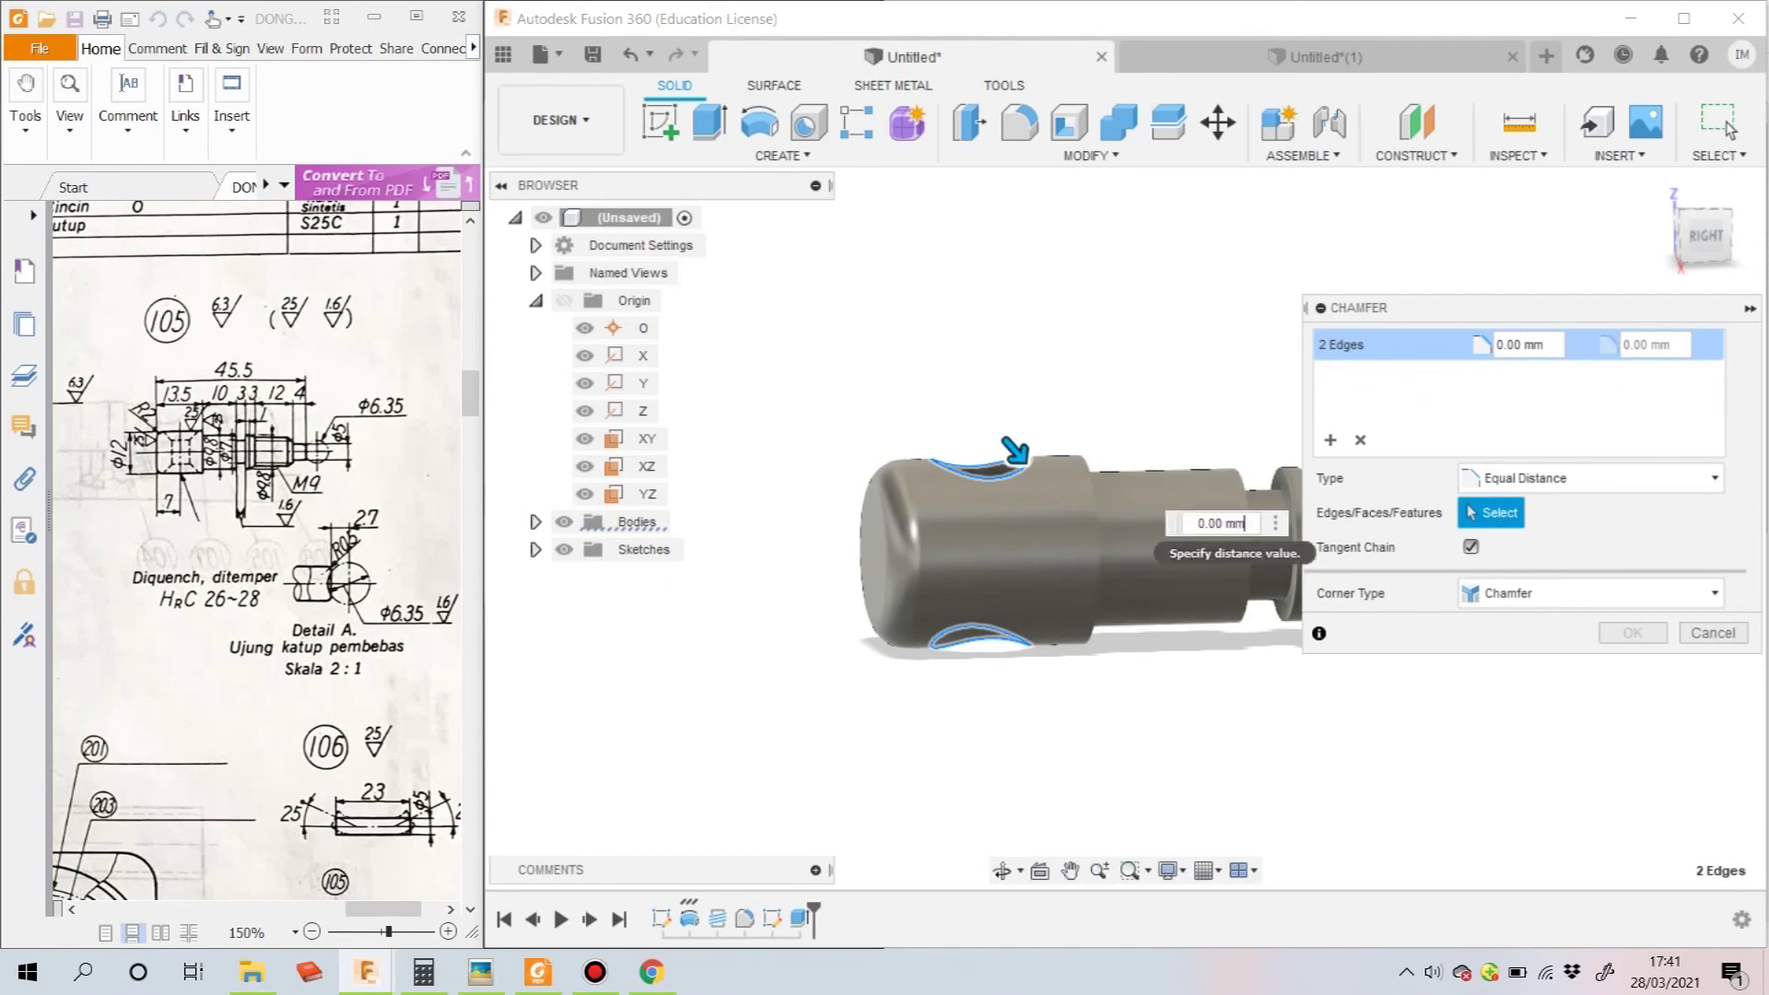
pyautogui.write('2')
pyautogui.moveTo(1234, 535)
pyautogui.keyDown('shift'); pyautogui.mouseDown(button='middle')
pyautogui.moveTo(1058, 553)
pyautogui.moveTo(1019, 466)
pyautogui.mouseUp(button='middle'); pyautogui.keyUp('shift')
pyautogui.press('Tab')
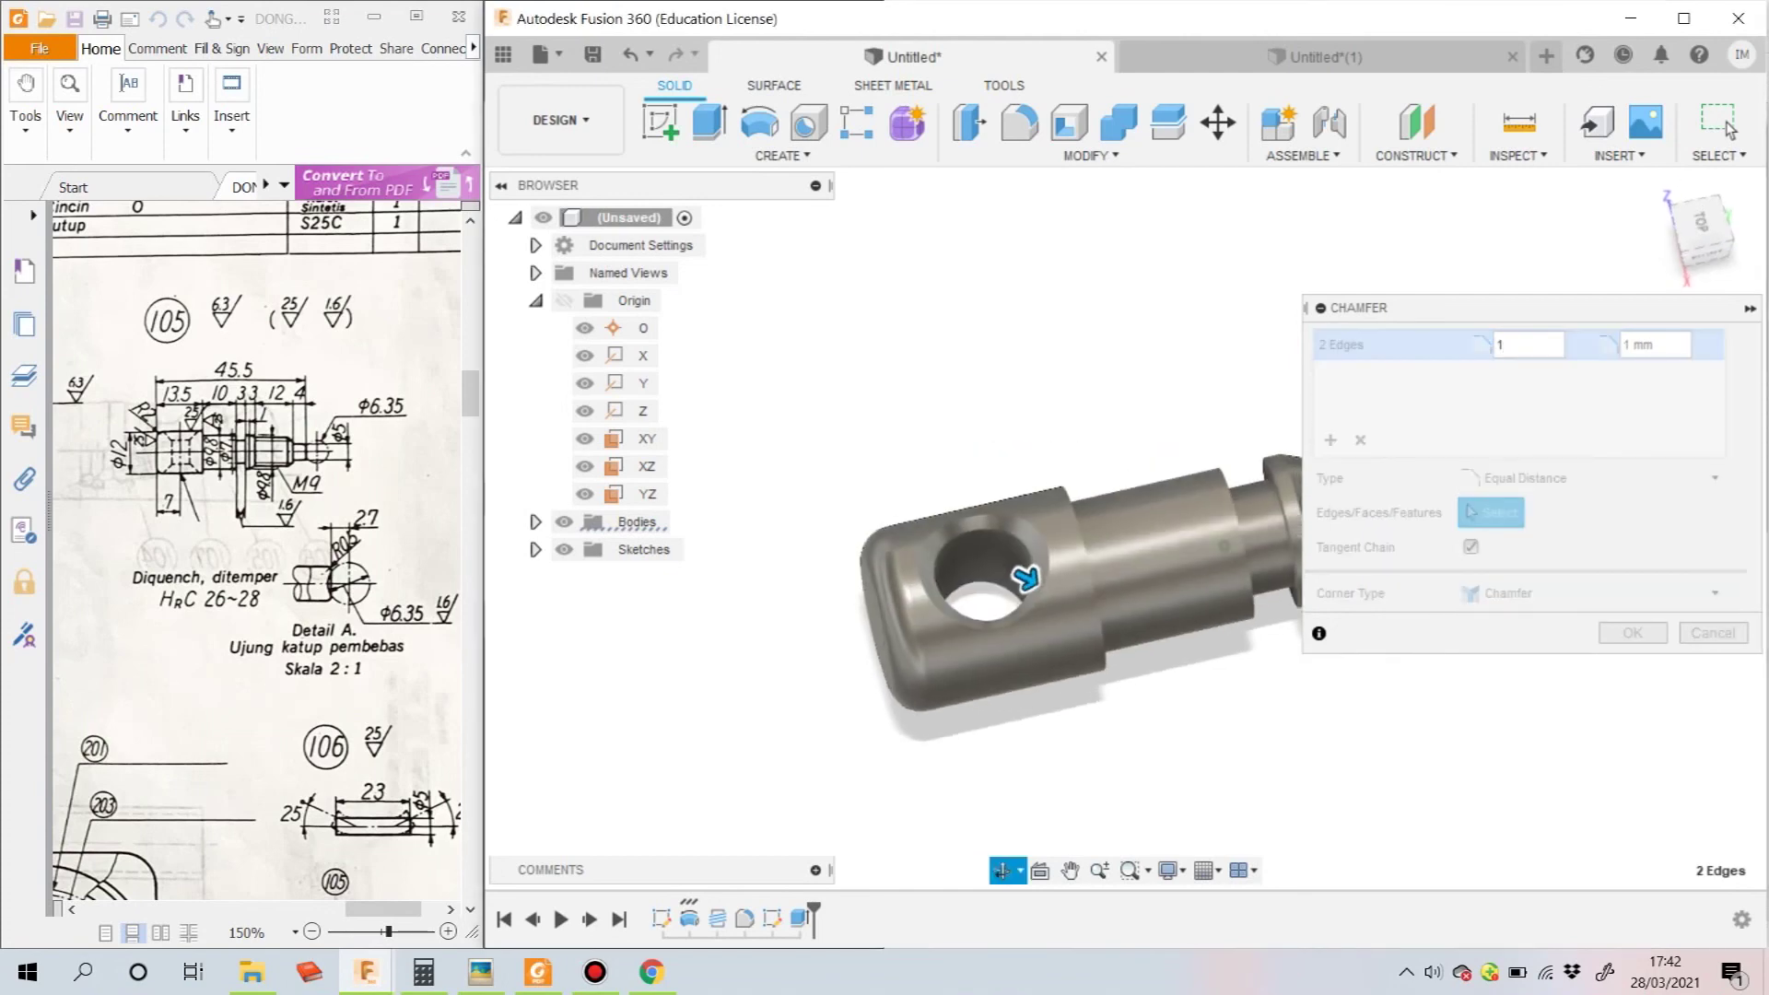
pyautogui.click(1631, 632)
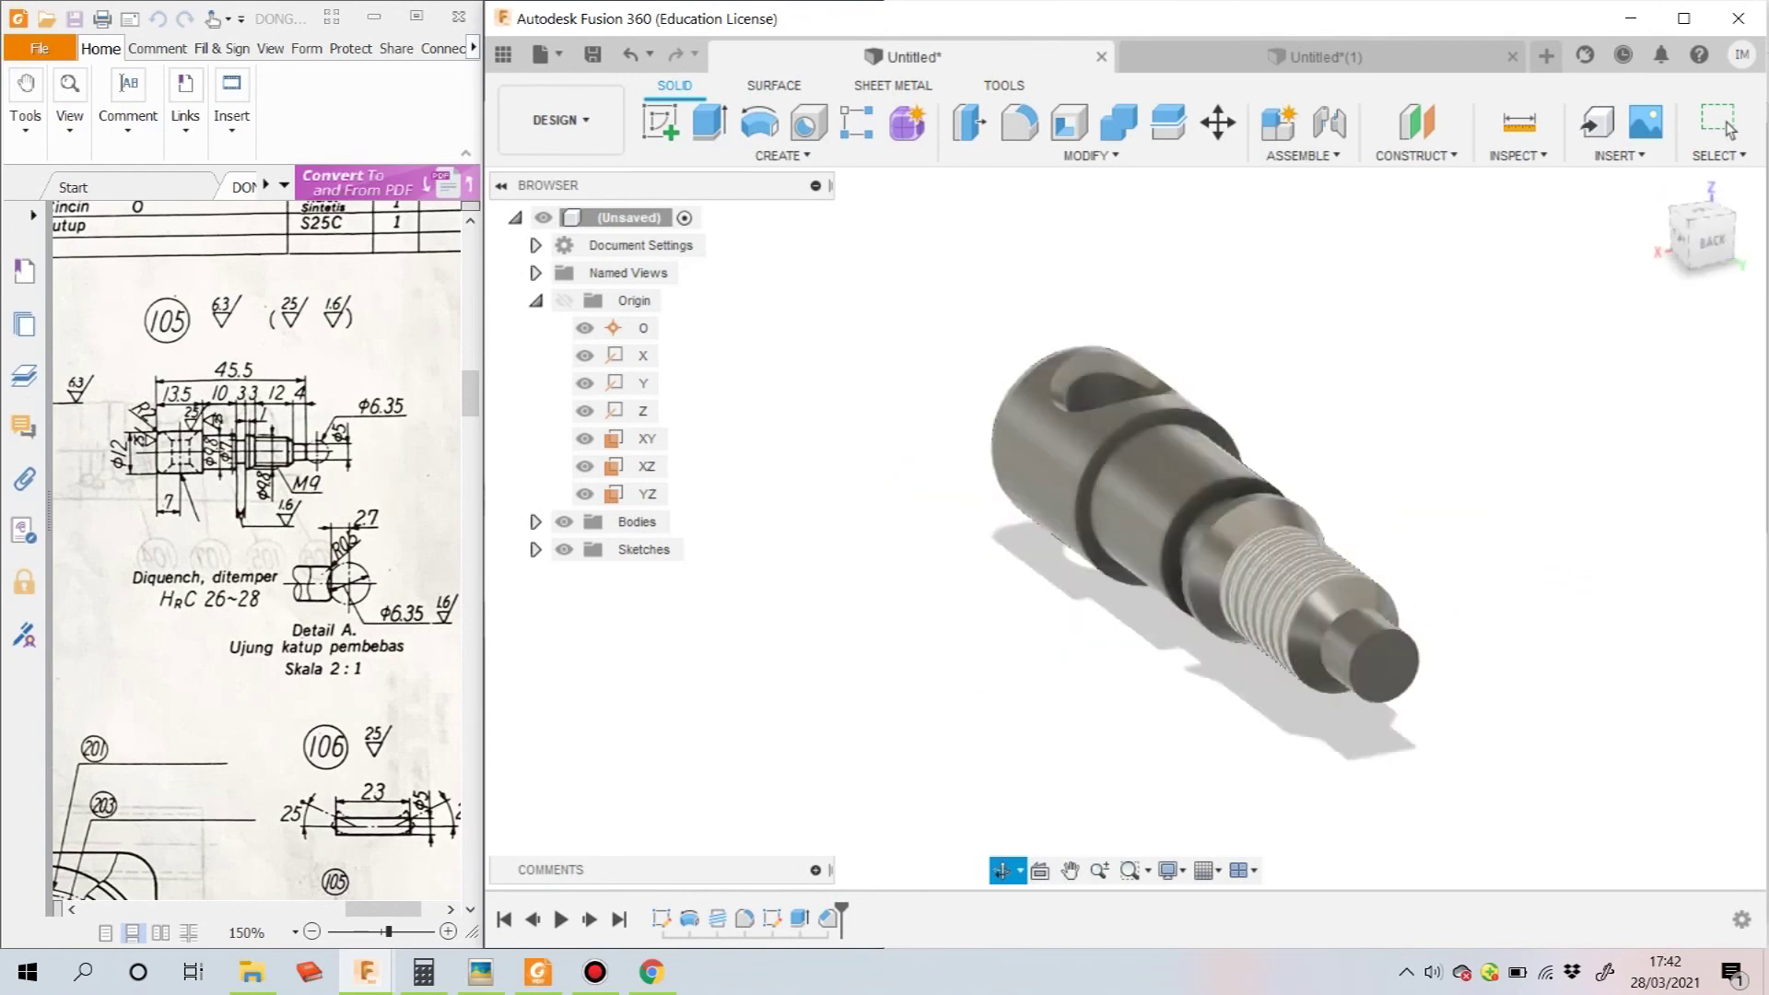
# Name the part '105 Katup Pembebas' and set its location to TUGAS KULIAH › Project Dongkrak Hidrolik
pyautogui.hotkey('ctrl', 's')
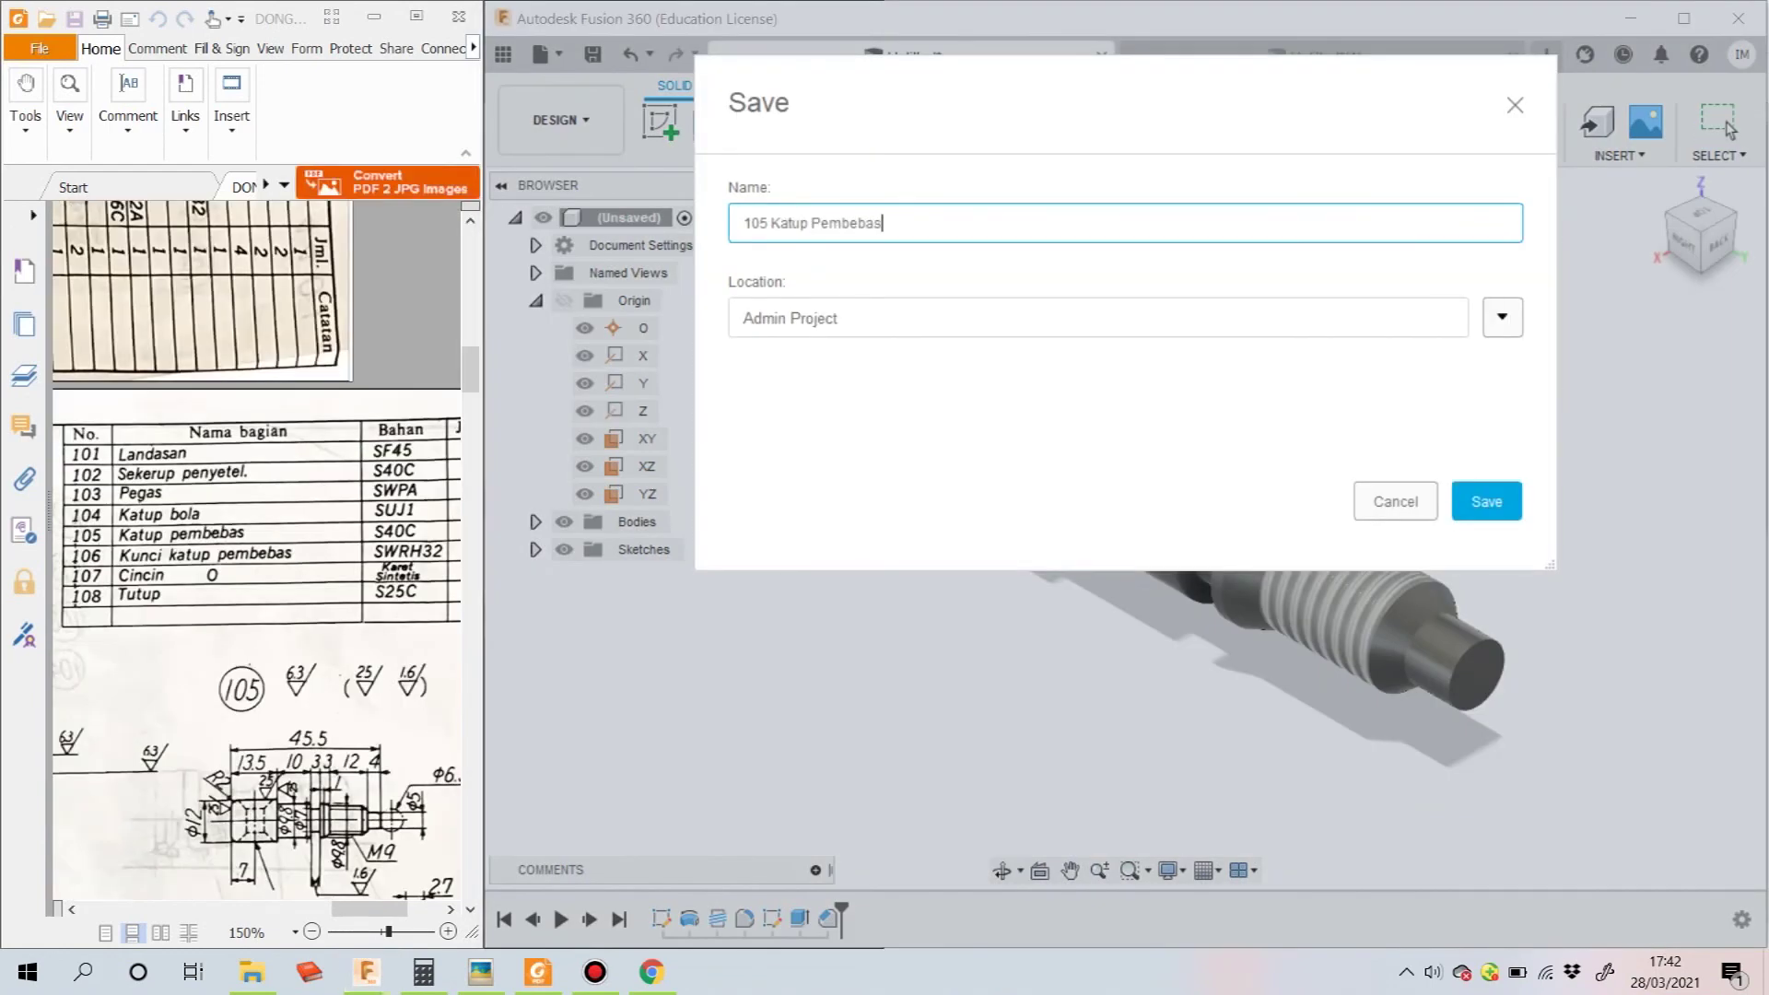
pyautogui.click(1501, 317)
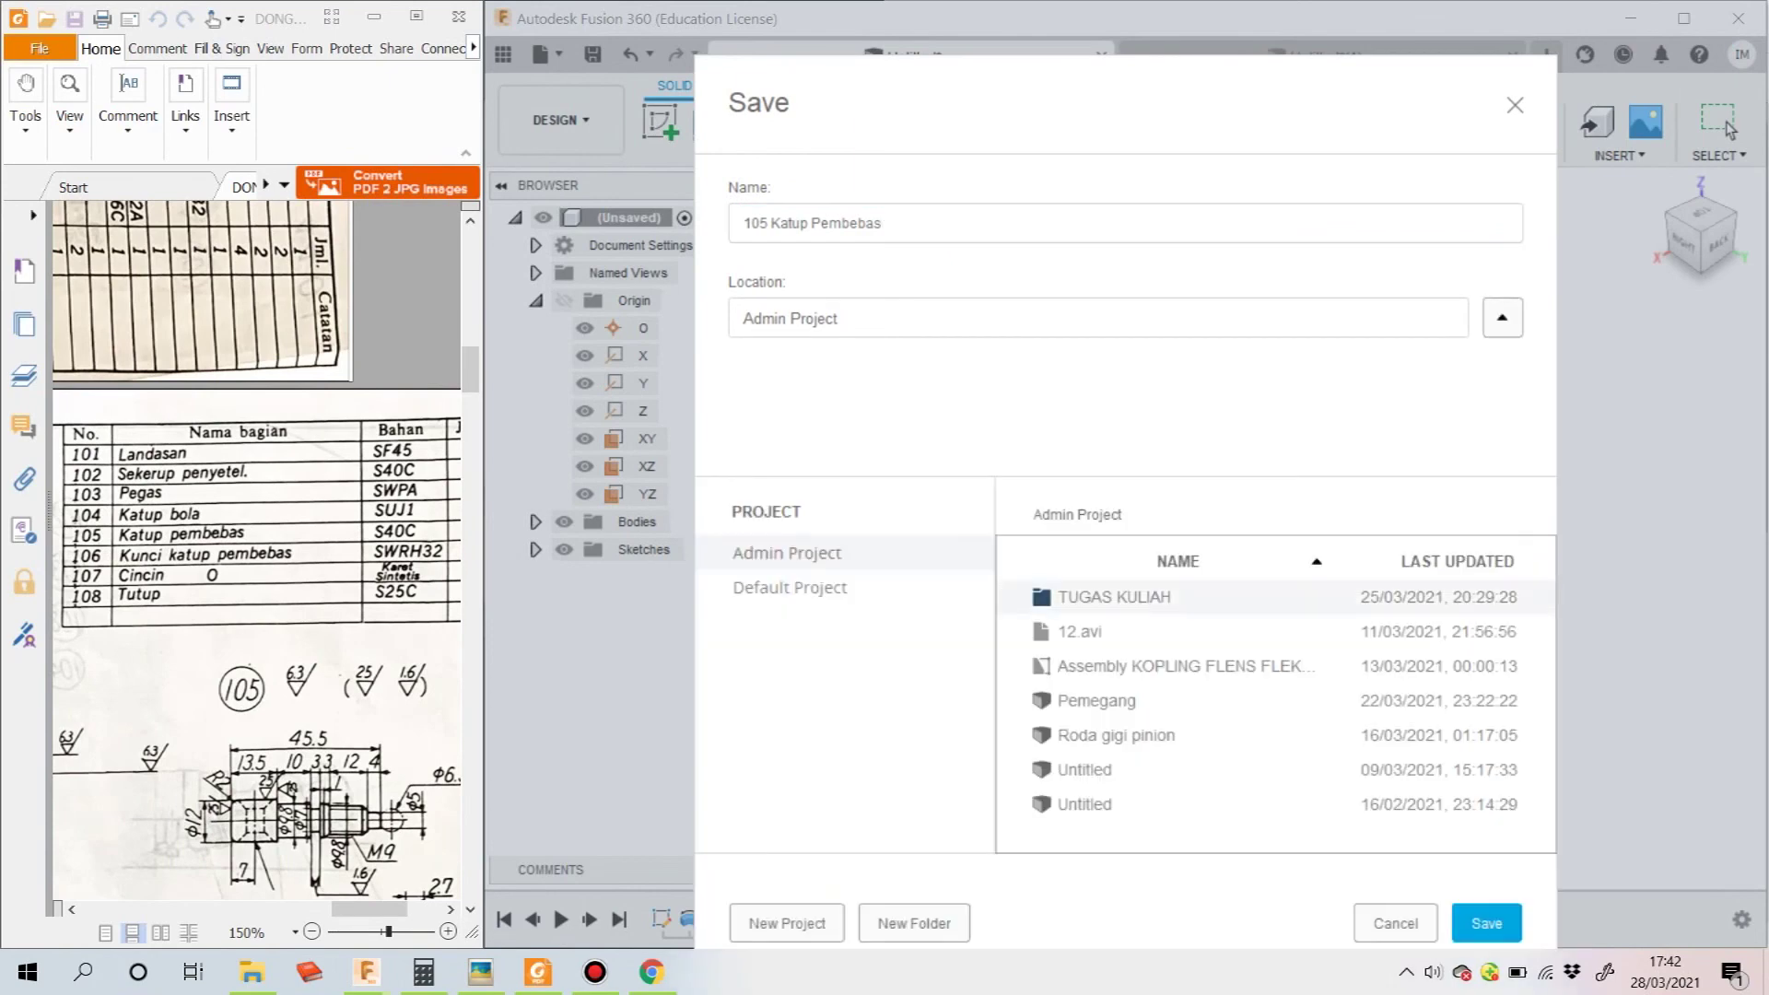
pyautogui.doubleClick(1149, 631)
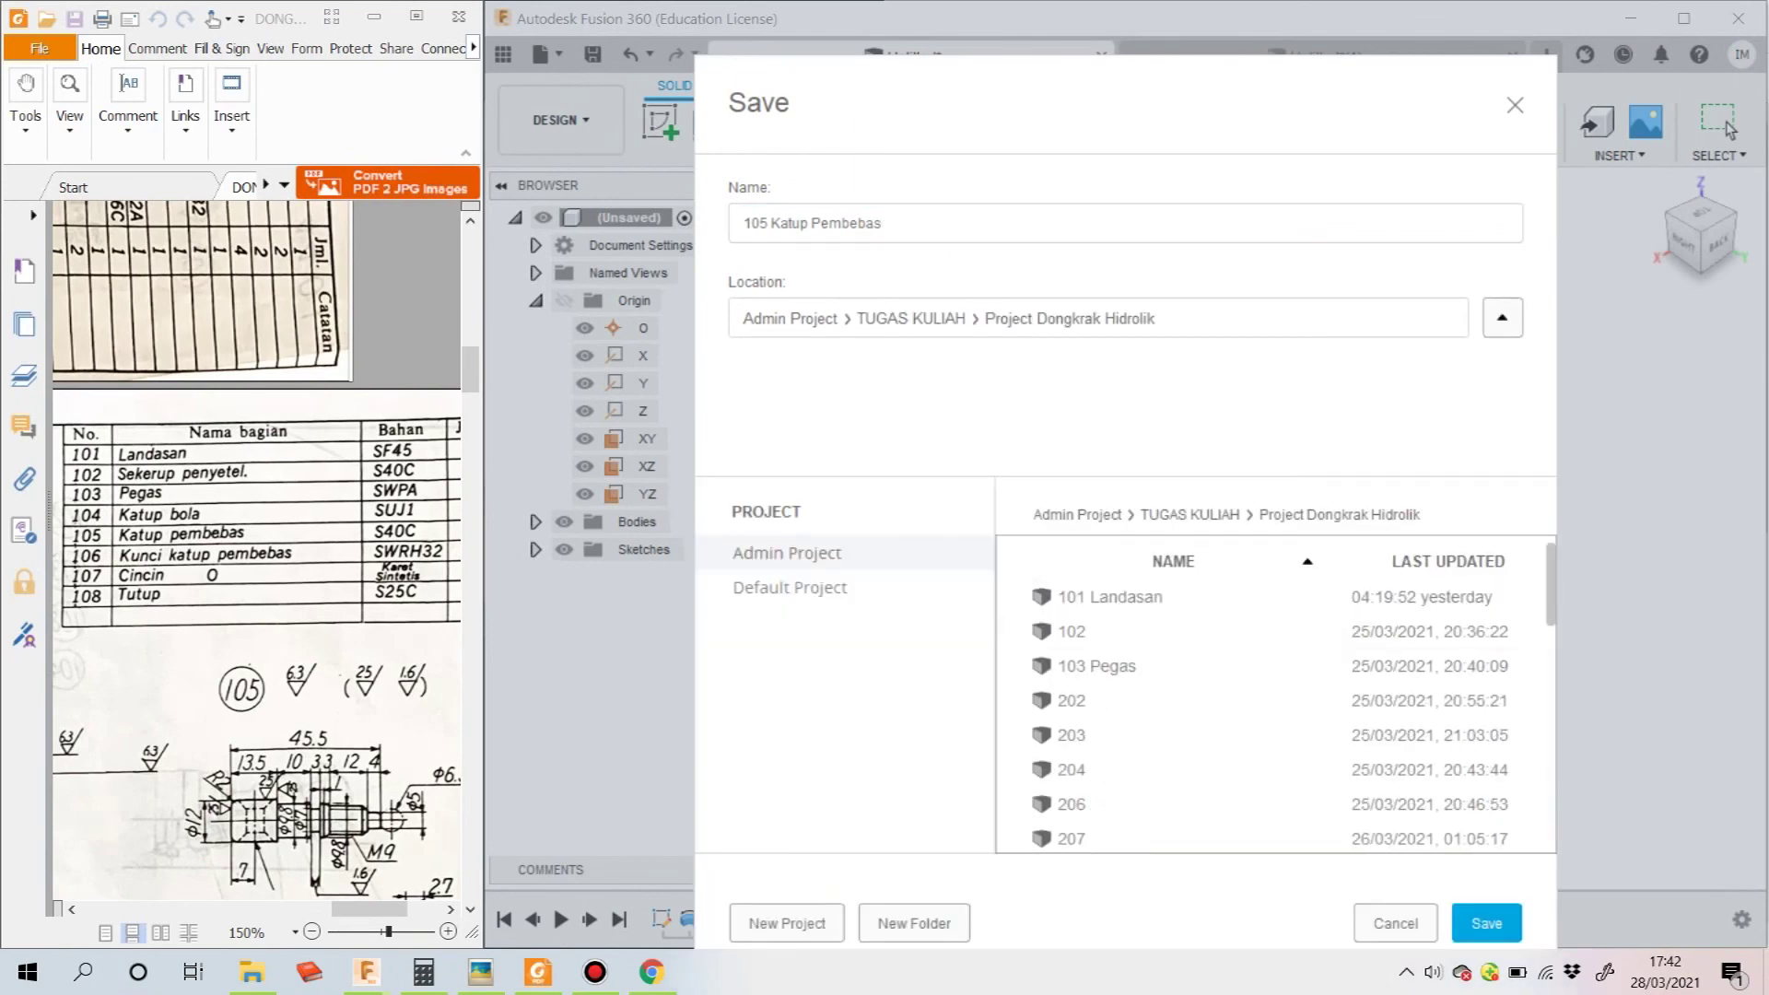